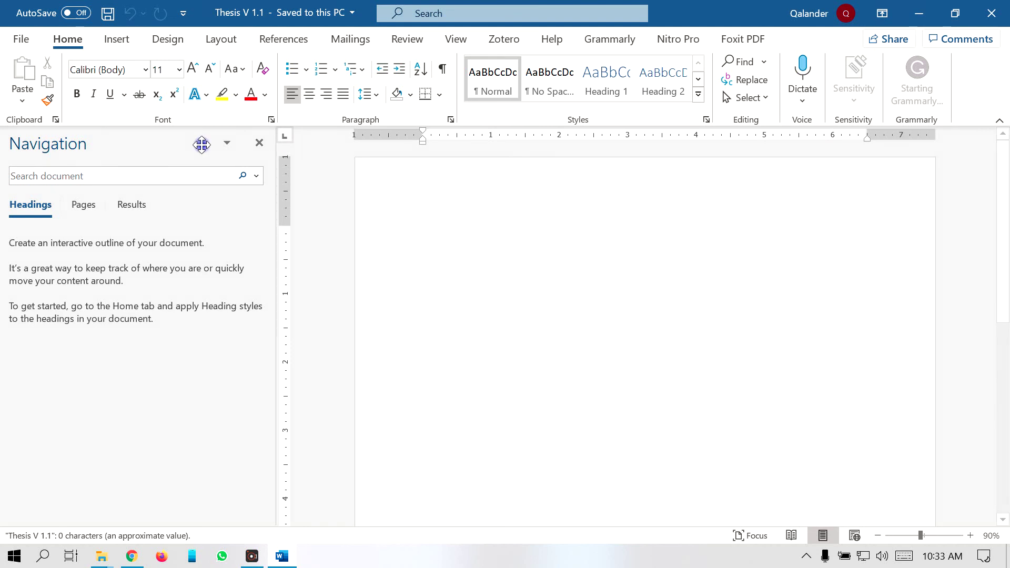
Hide the document navigation and write "Chapter No 1" and "Introduction" on two separate lines of the blank page
{"action": "left_click", "coordinate": [259, 142]}
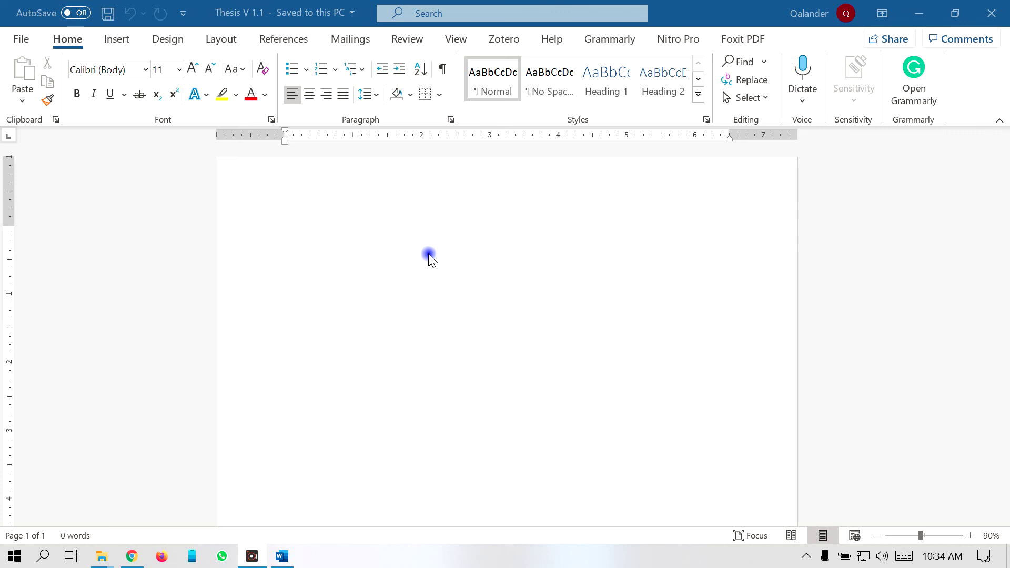
{"action": "left_click", "coordinate": [383, 235]}
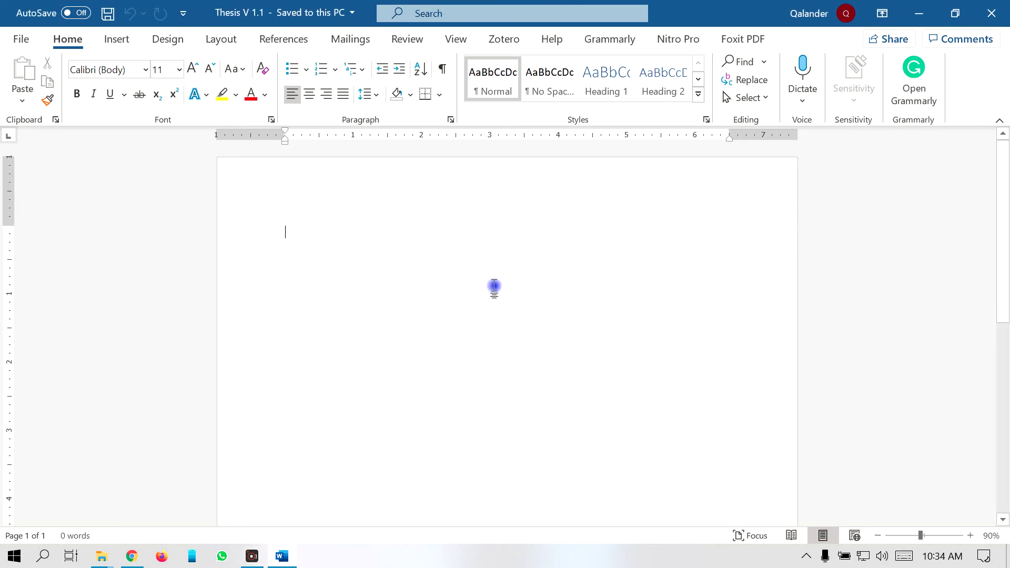
{"action": "type", "text": "Chapte"}
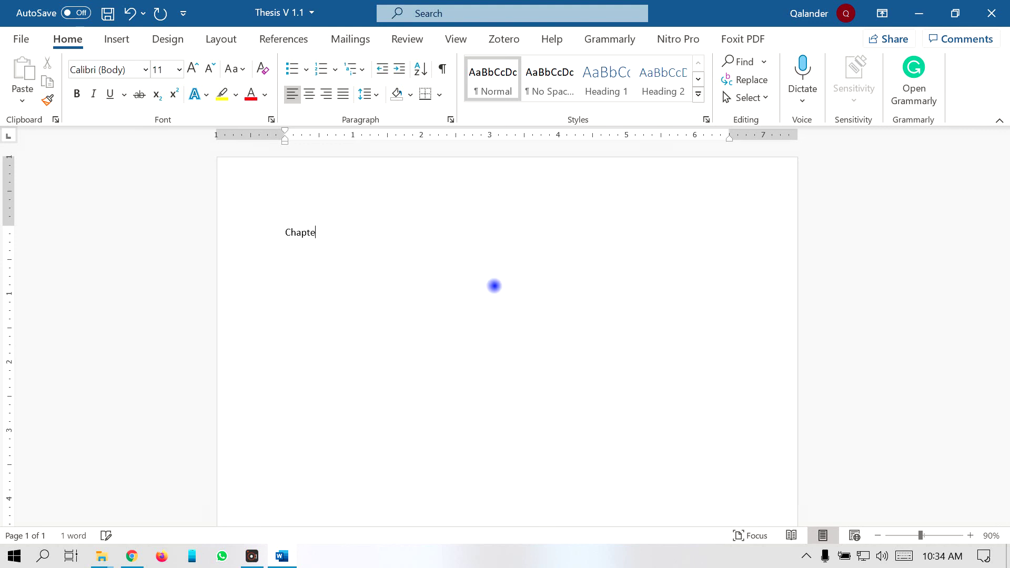
{"action": "type", "text": "r No 1"}
{"action": "key", "text": "Return"}
{"action": "type", "text": "In"}
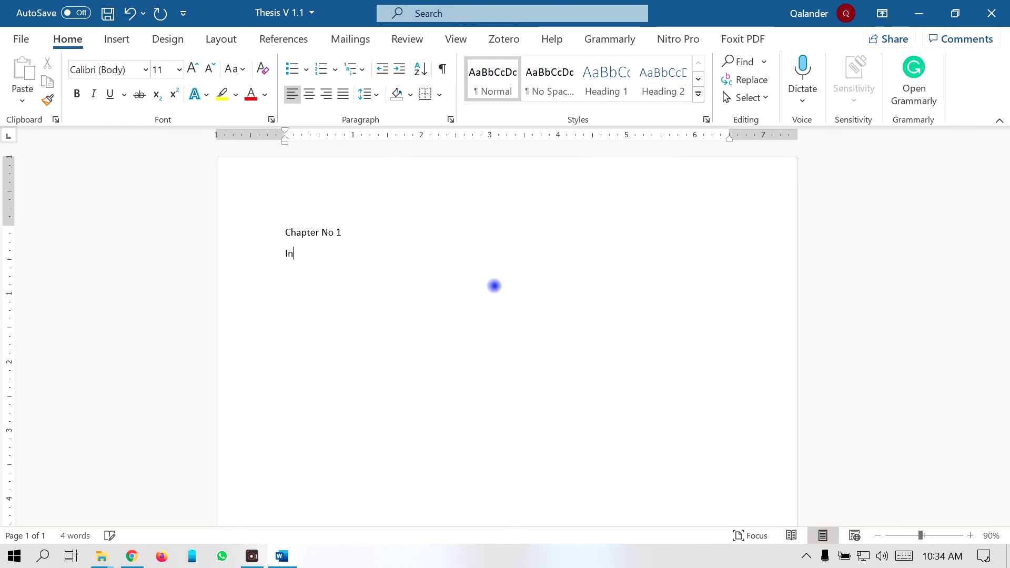
{"action": "type", "text": "troduction"}
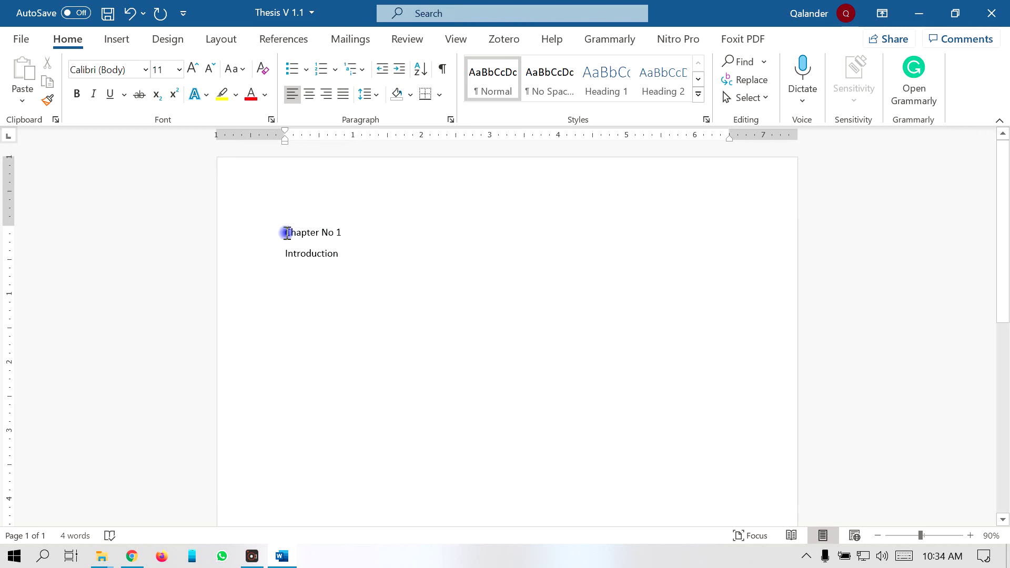
Format both title lines as Times New Roman, size 16, bold and all uppercase
{"action": "left_click_drag", "start_coordinate": [289, 232], "coordinate": [313, 247]}
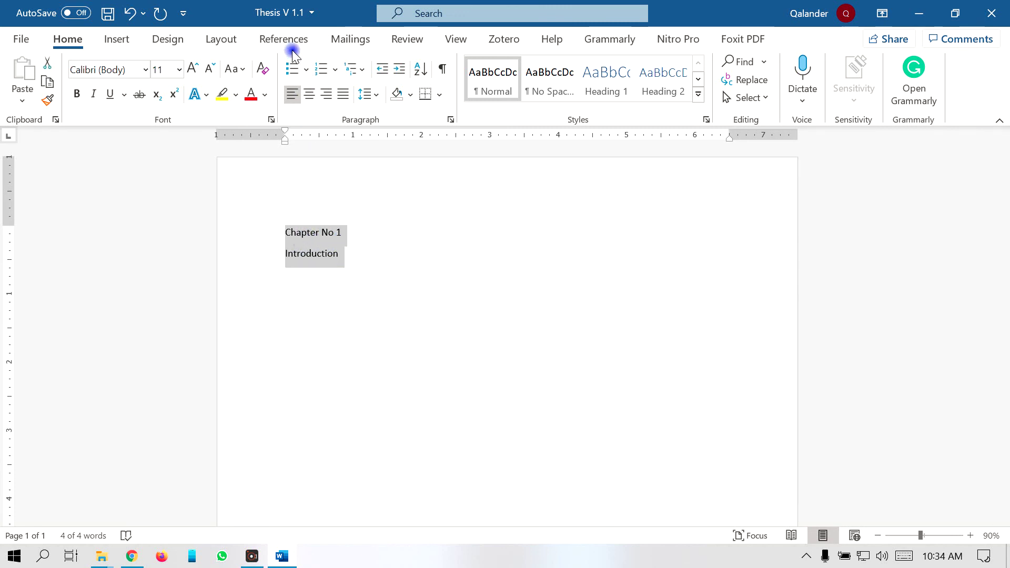
{"action": "left_click", "coordinate": [144, 69]}
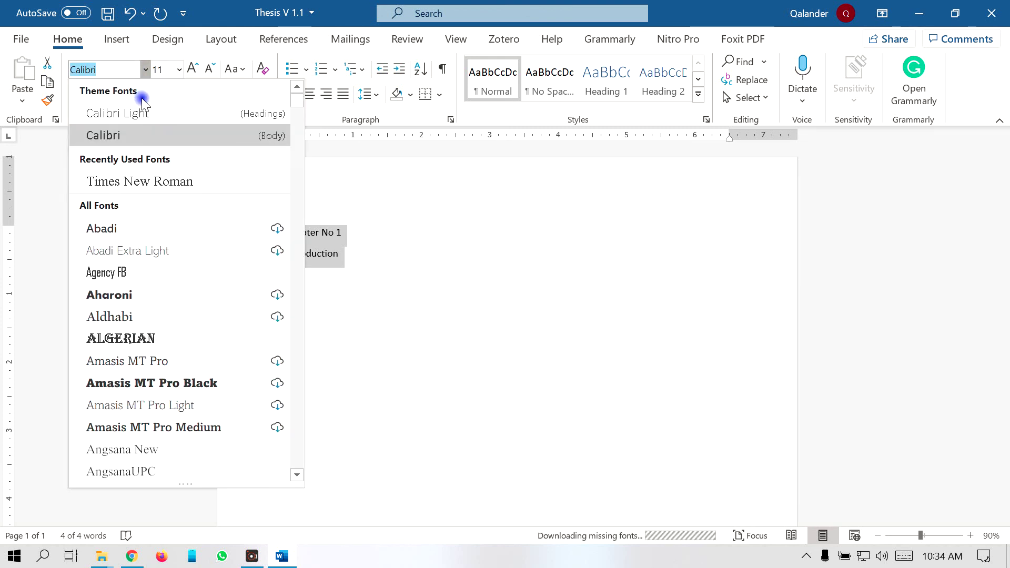
{"action": "left_click", "coordinate": [142, 181]}
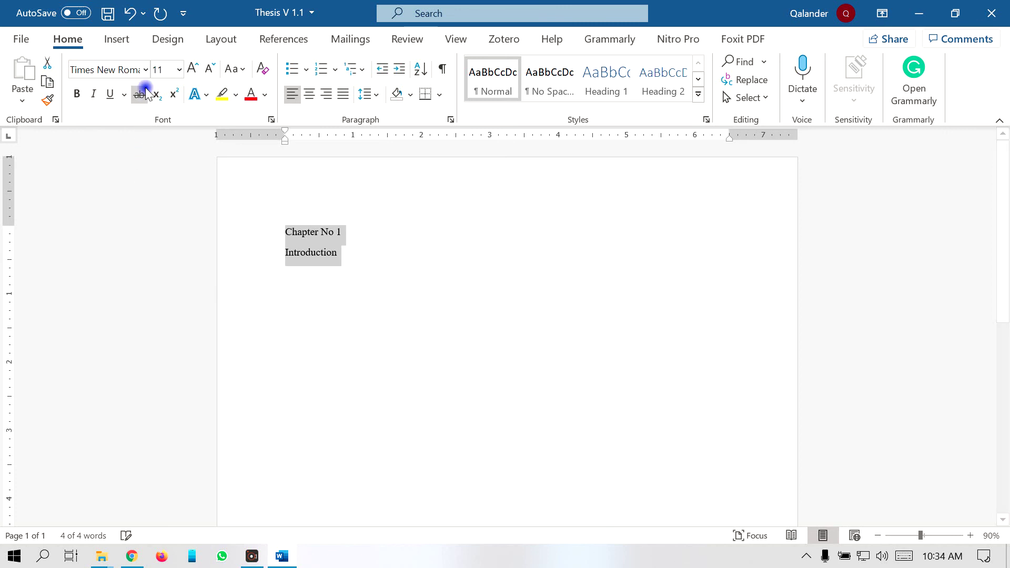
{"action": "left_click", "coordinate": [180, 69]}
{"action": "left_click", "coordinate": [166, 205]}
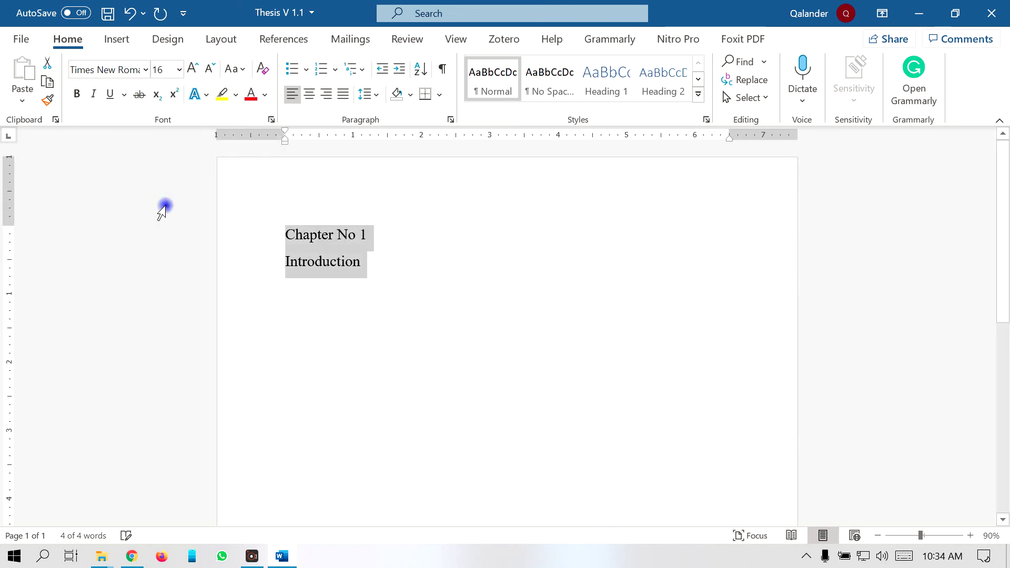
{"action": "left_click", "coordinate": [77, 92]}
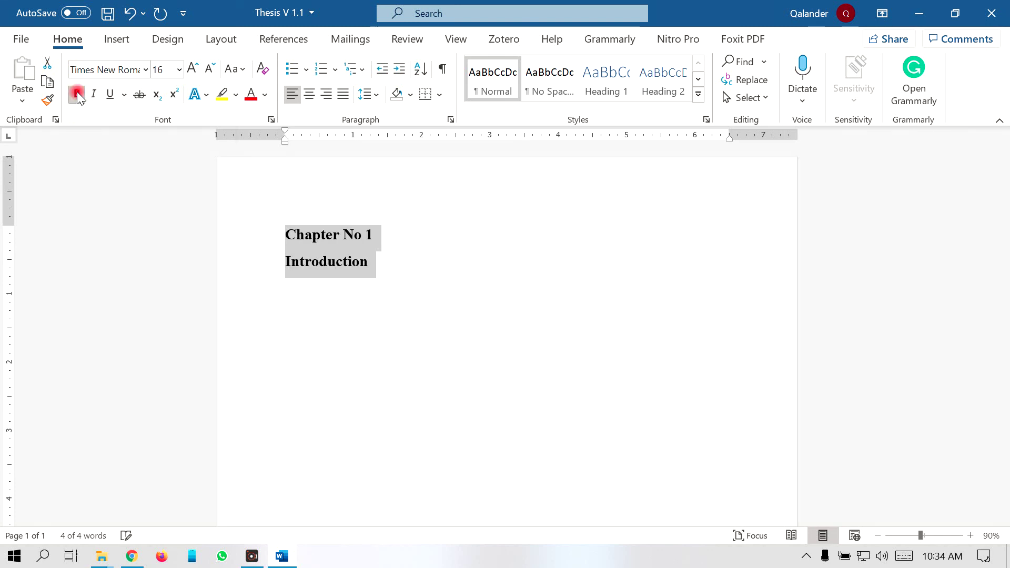
{"action": "left_click", "coordinate": [238, 69]}
{"action": "left_click", "coordinate": [276, 135]}
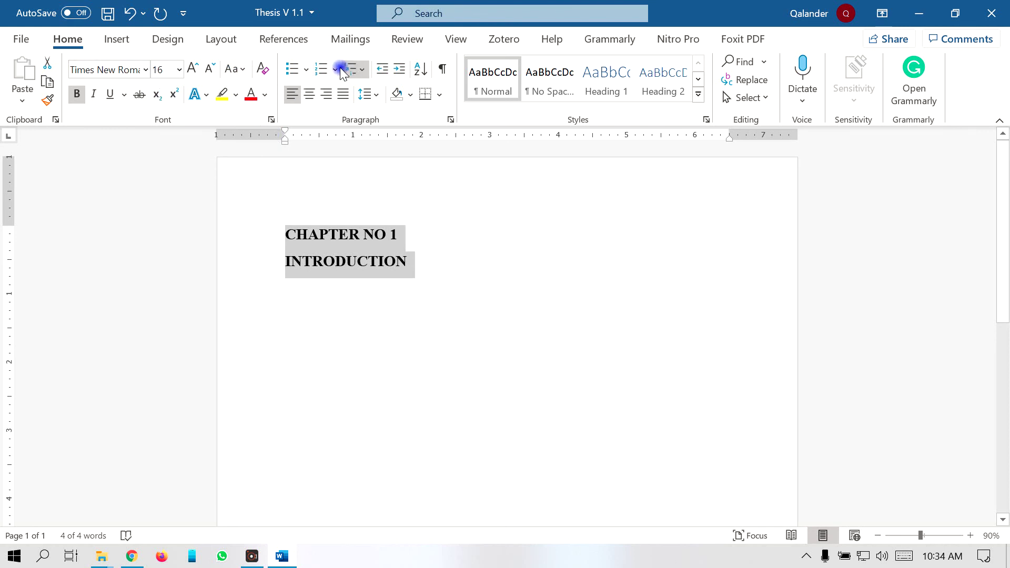
Mark the two title lines as Level 1 entries for the table of contents
{"action": "left_click", "coordinate": [279, 40]}
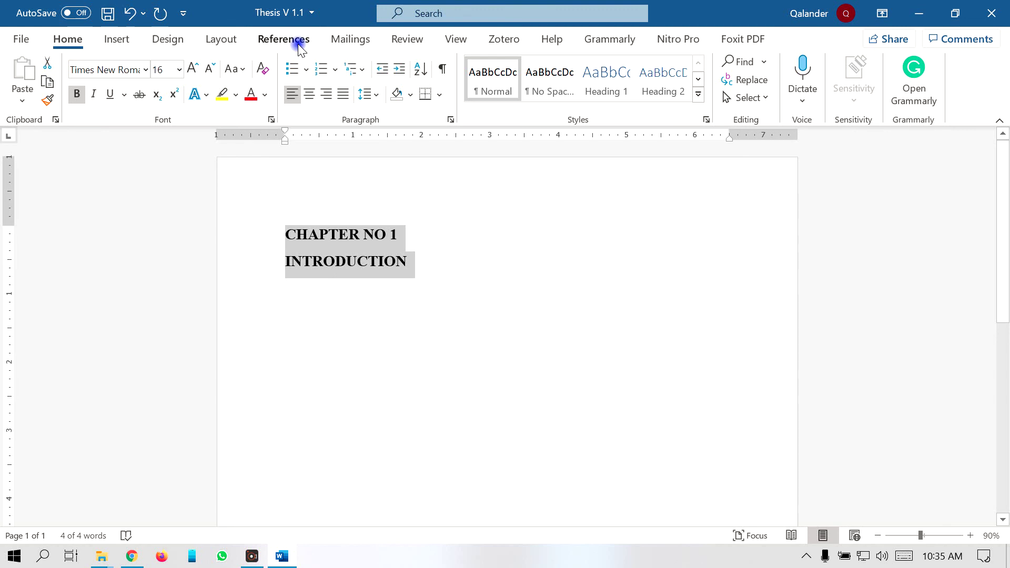
{"action": "left_click", "coordinate": [299, 47]}
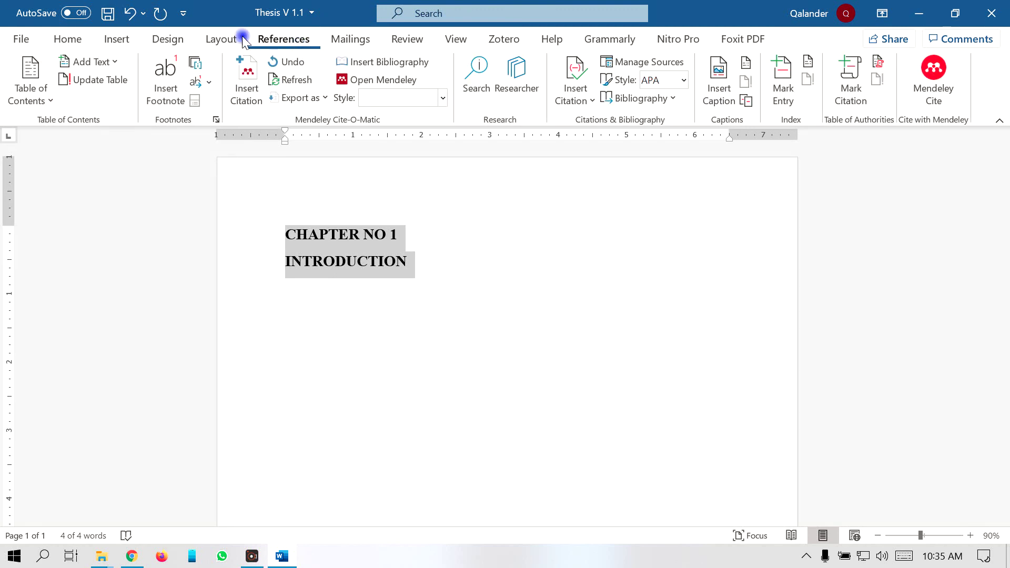
{"action": "left_click", "coordinate": [116, 61]}
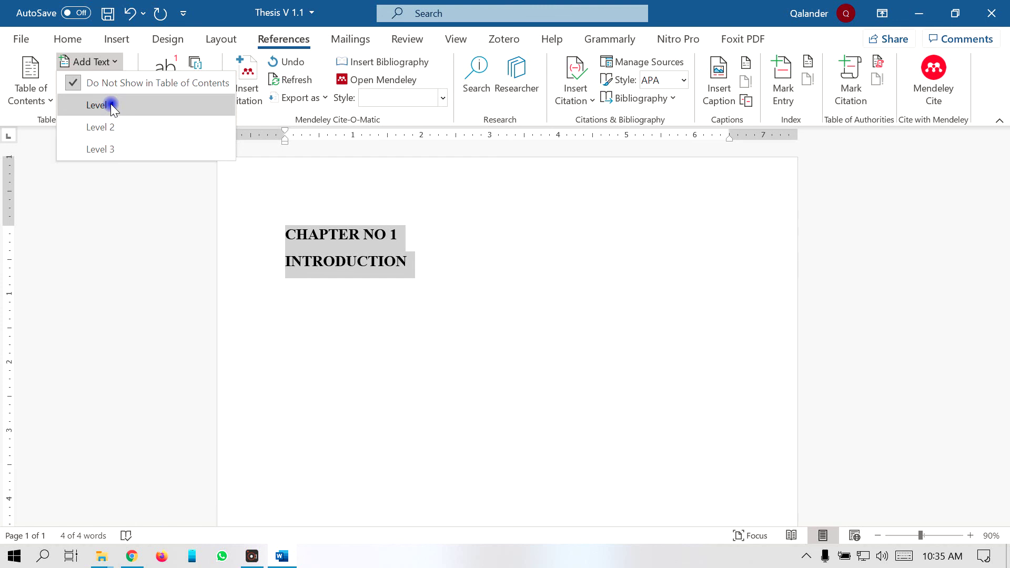
{"action": "left_click", "coordinate": [283, 40]}
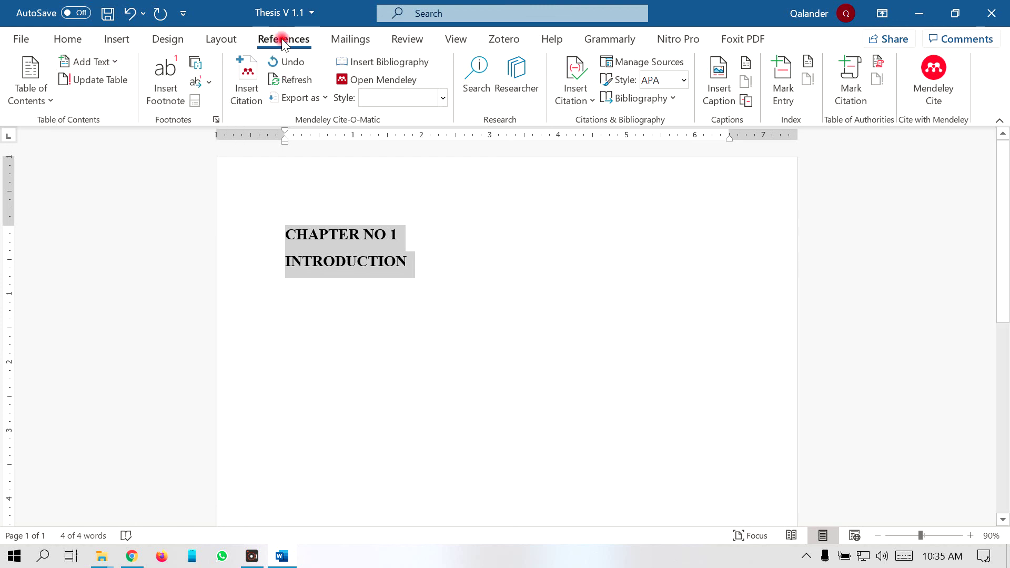
{"action": "left_click", "coordinate": [116, 62]}
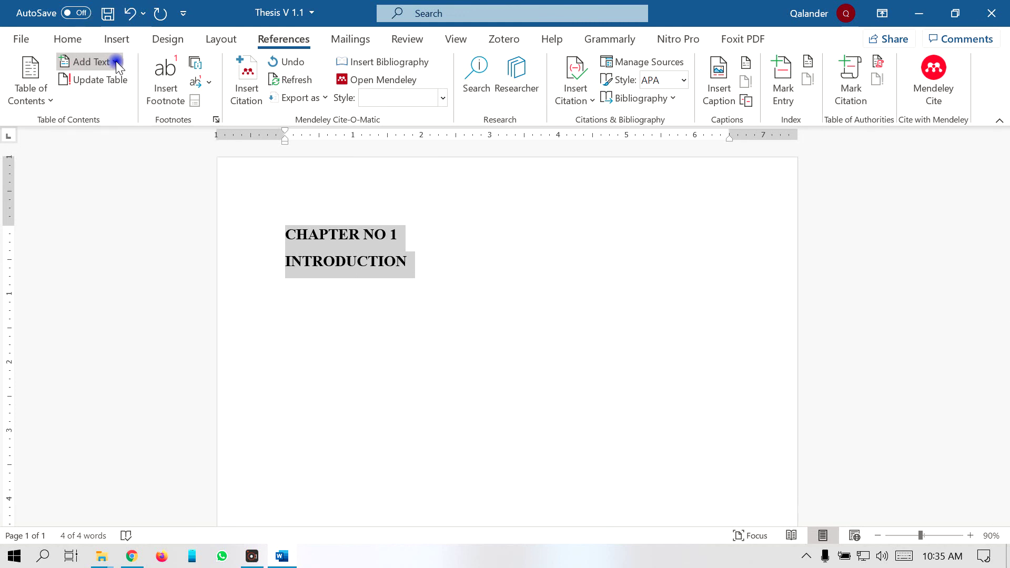
{"action": "left_click", "coordinate": [116, 63]}
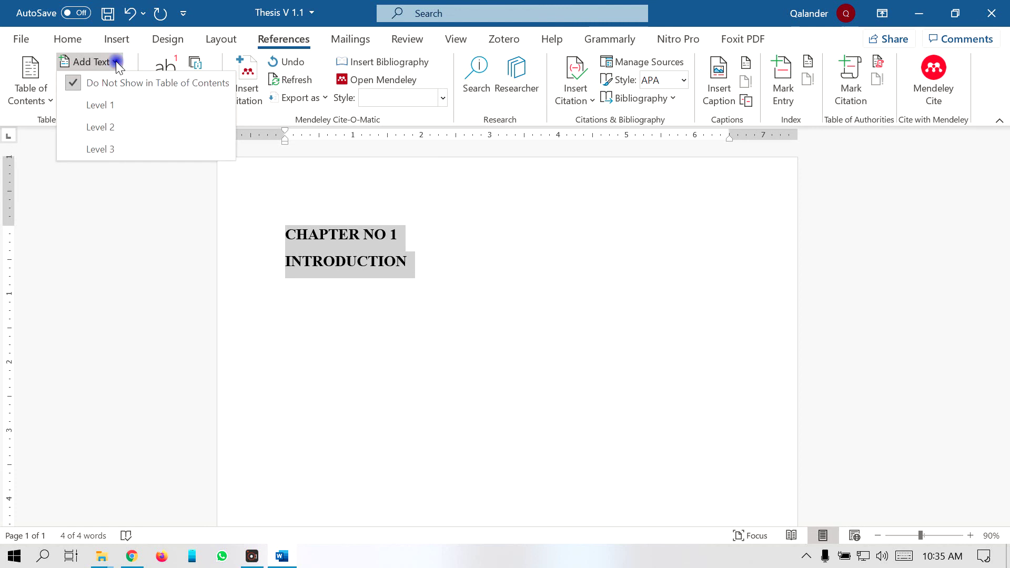
{"action": "left_click", "coordinate": [116, 103]}
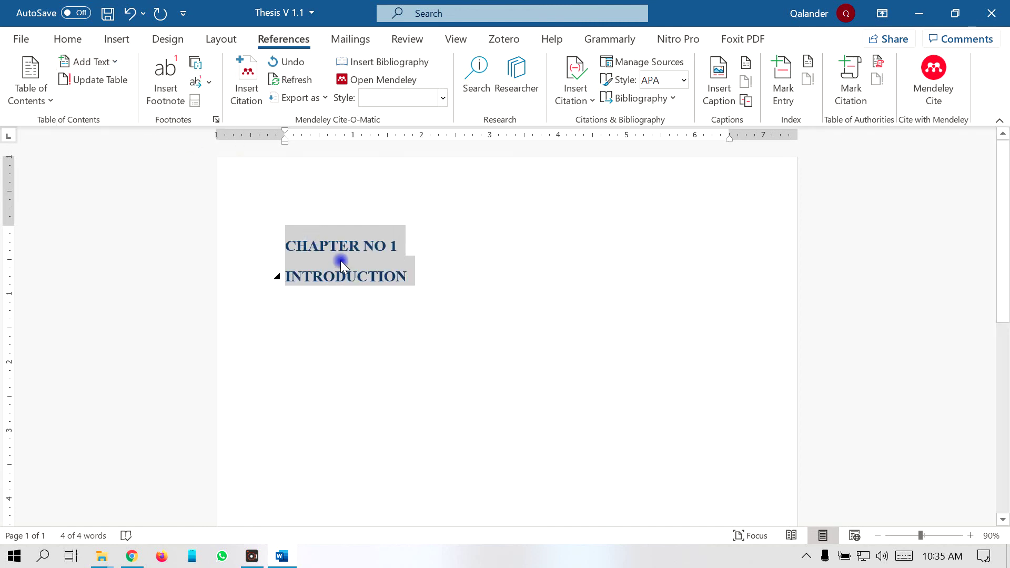
Set the font colour of the two chapter headings to black and centre them on the page
{"action": "left_click", "coordinate": [67, 39]}
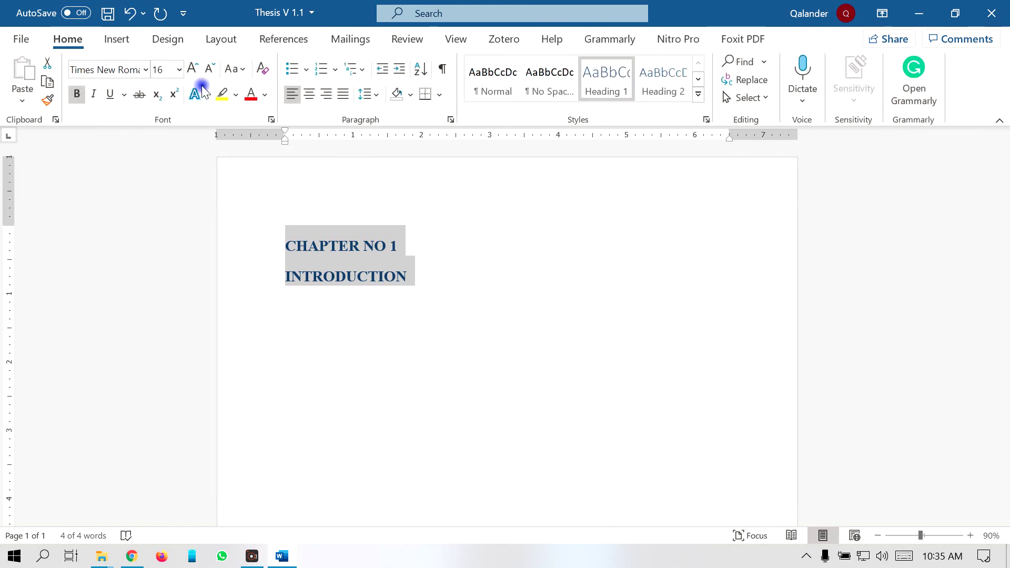
{"action": "left_click", "coordinate": [266, 95]}
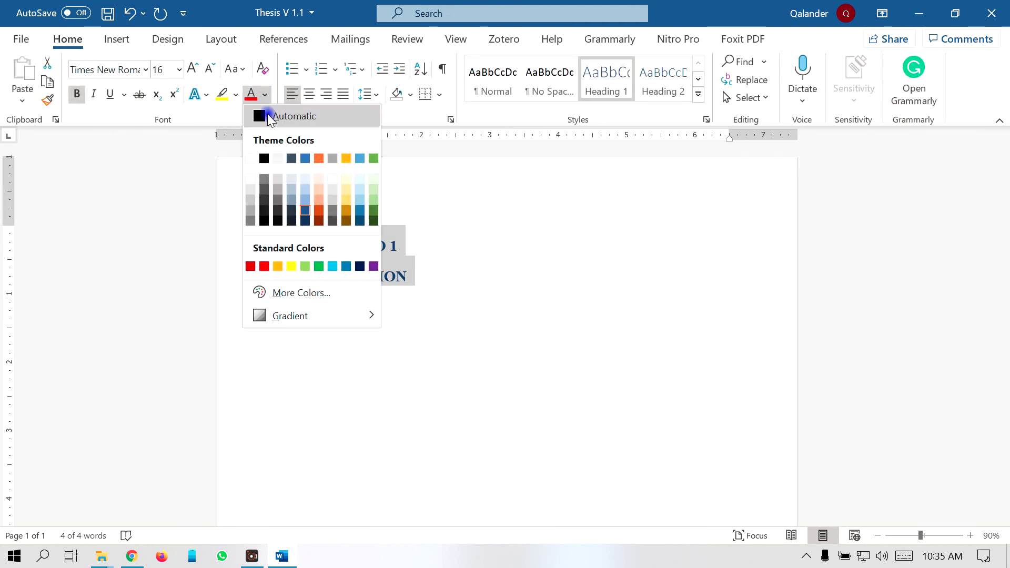
{"action": "left_click", "coordinate": [265, 158]}
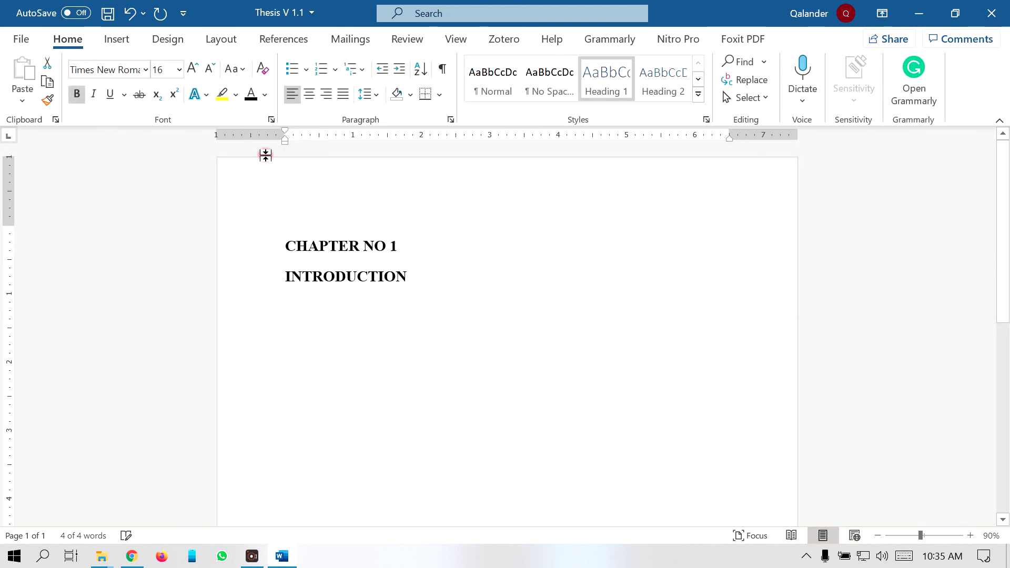
{"action": "left_click", "coordinate": [310, 96]}
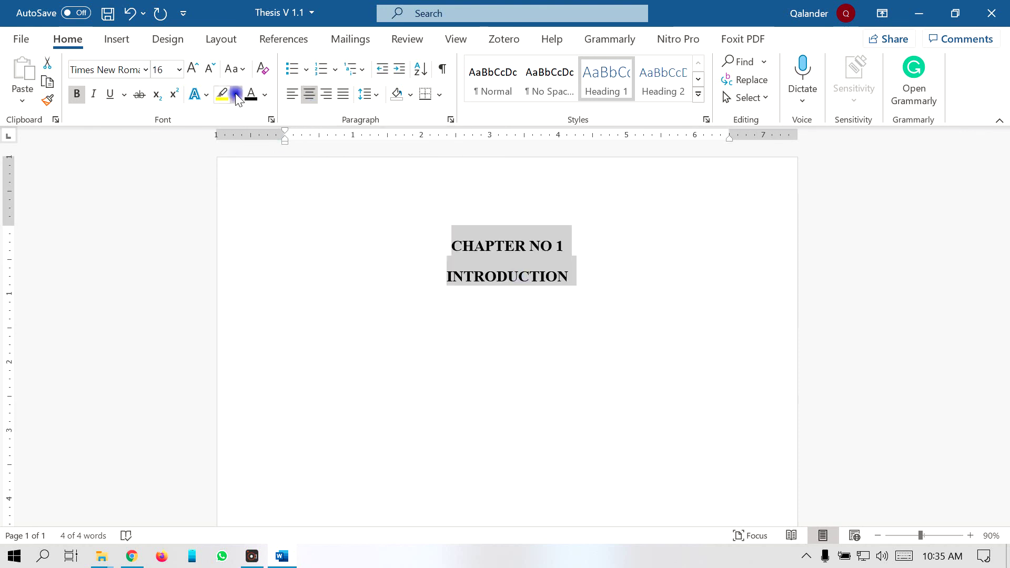
{"action": "left_click", "coordinate": [264, 96]}
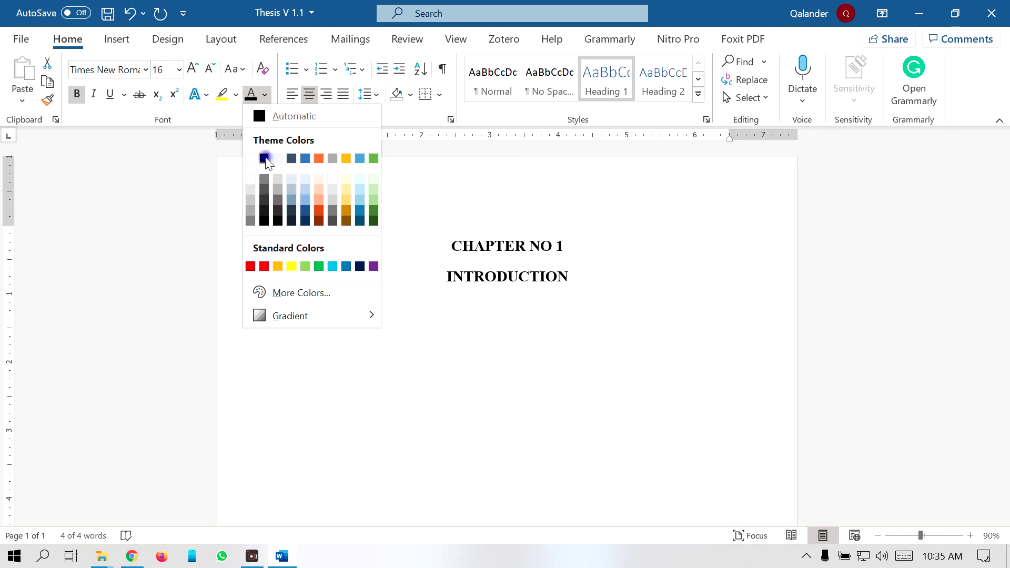
{"action": "left_click", "coordinate": [309, 96]}
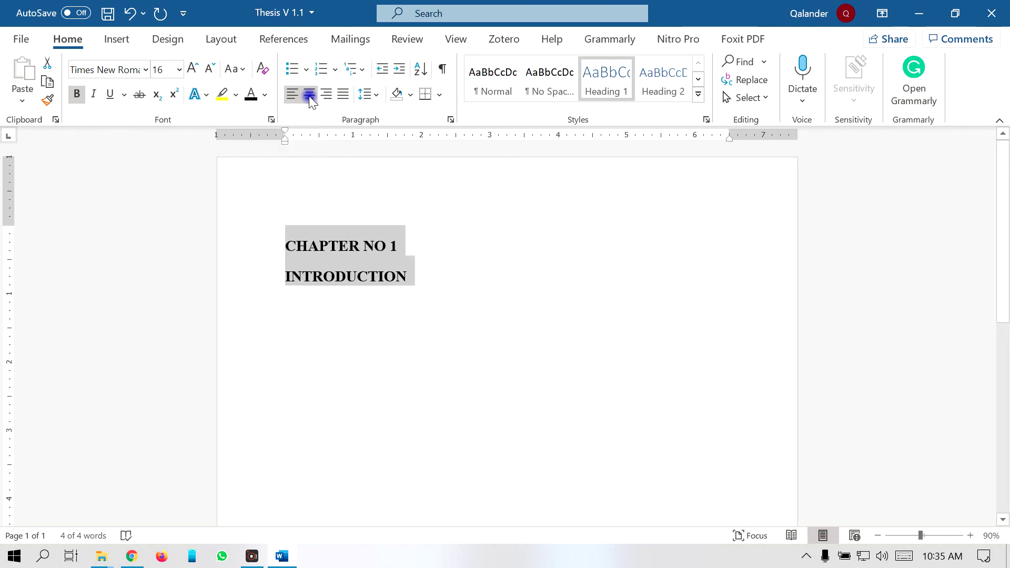
{"action": "left_click", "coordinate": [309, 96]}
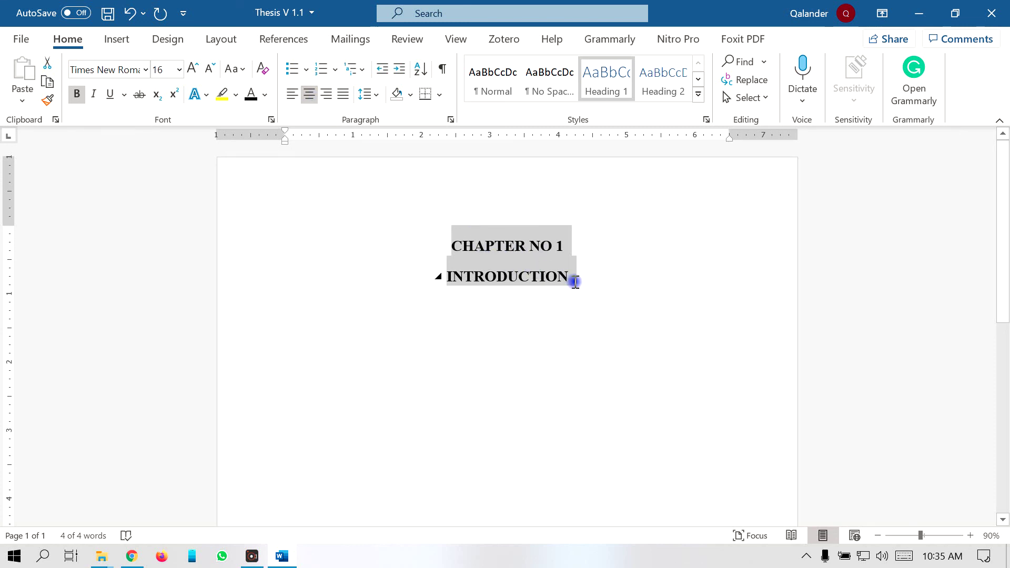
Below INTRODUCTION, add the section lines "Background", "Broad Problem Area" and "Research Gap", each on its own line
{"action": "left_click", "coordinate": [337, 327]}
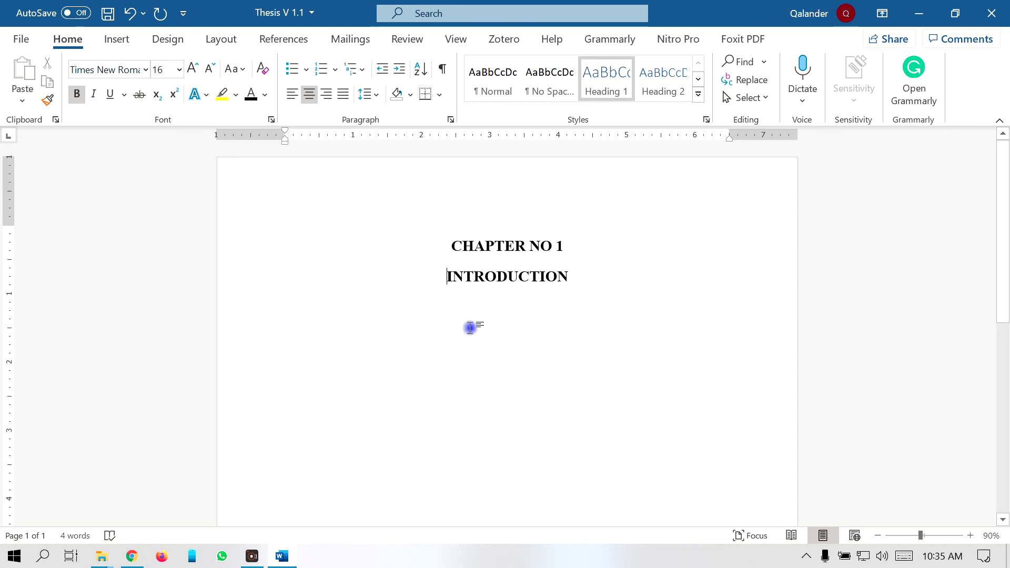
{"action": "key", "text": "Return"}
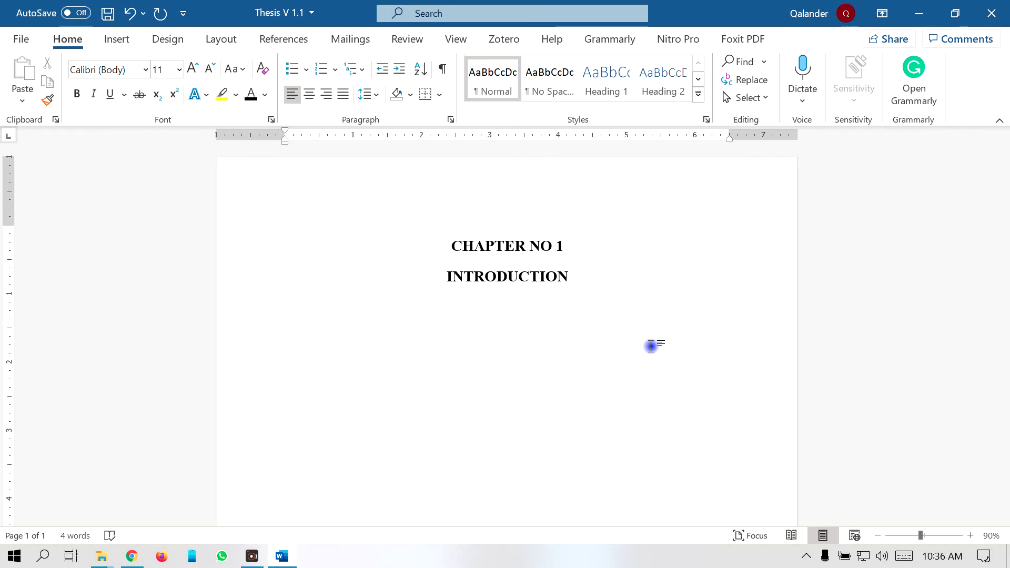
{"action": "type", "text": "Background Broad B"}
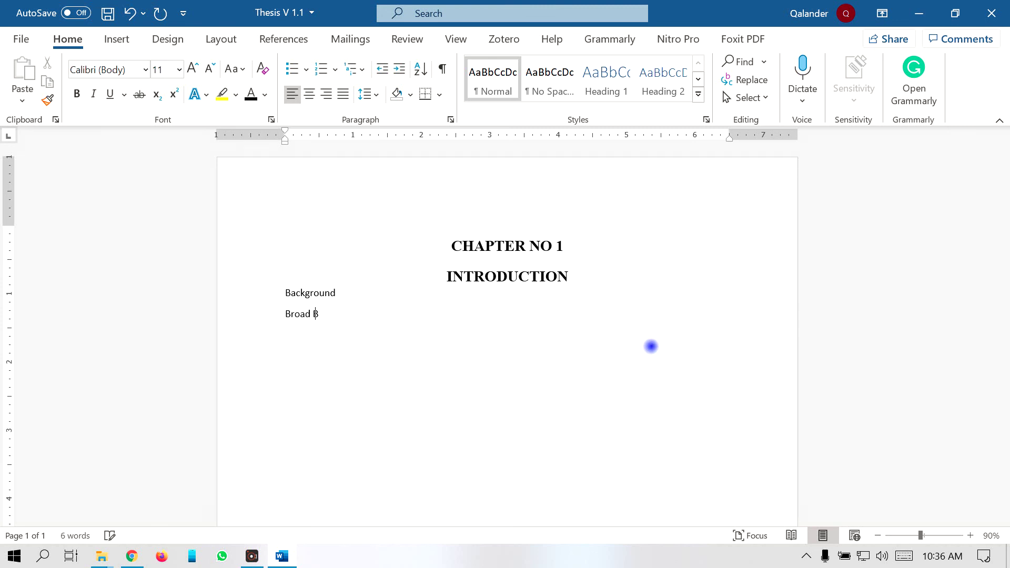
{"action": "key", "text": "BackSpace"}
{"action": "type", "text": "Problem Area"}
{"action": "type", "text": "Research Gap"}
{"action": "key", "text": "Return"}
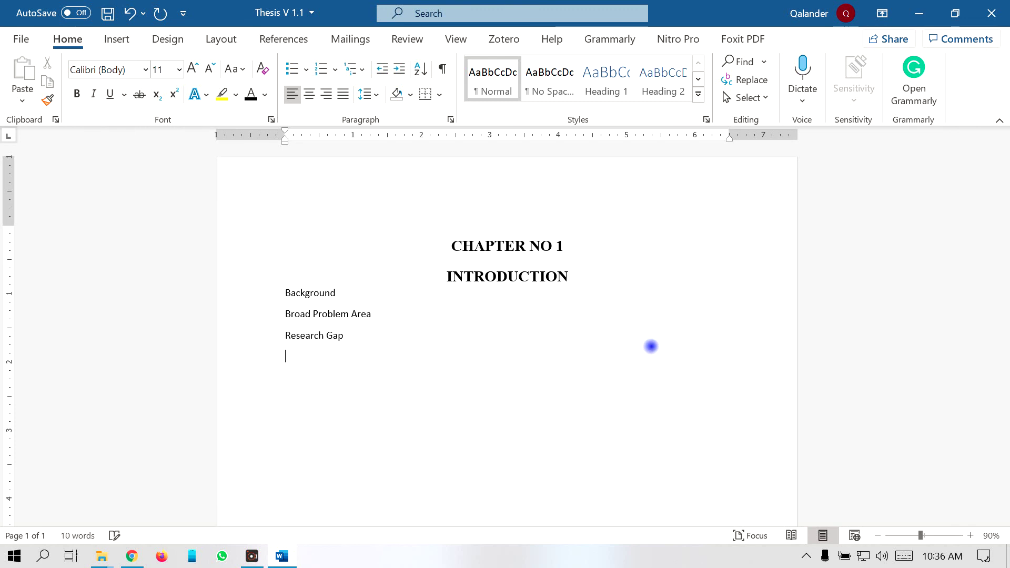
Continue the section list with the lines "Problem Statement", "Research objectives" and "Research Questions"
{"action": "type", "text": "Probleme"}
{"action": "key", "text": "BackSpace"}
{"action": "type", "text": "Statem"}
{"action": "type", "text": "ent "}
{"action": "type", "text": "Research"}
{"action": "type", "text": " obj"}
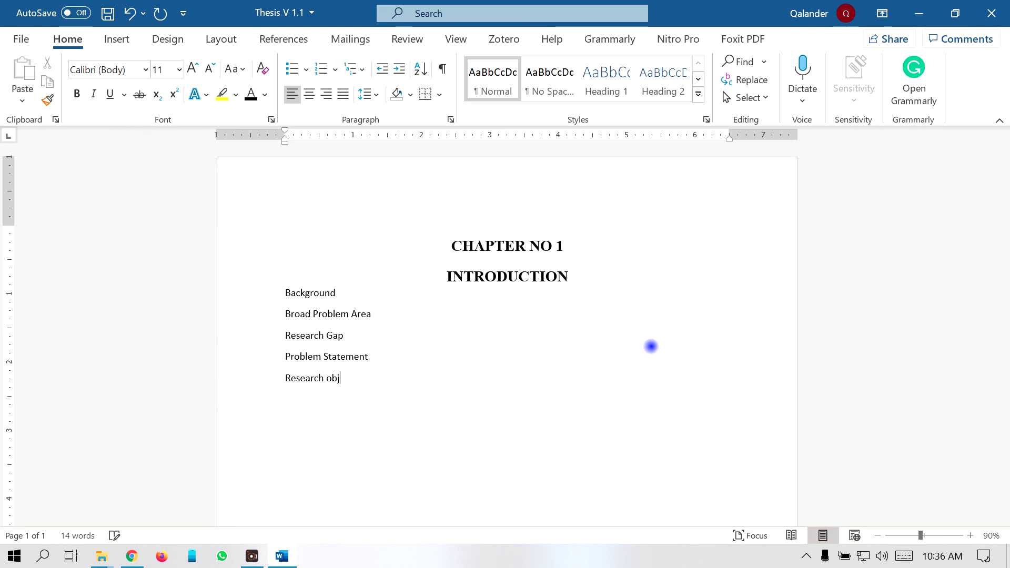
{"action": "type", "text": "ectives "}
{"action": "type", "text": "Re"}
{"action": "type", "text": "search Q"}
{"action": "type", "text": "uestions"}
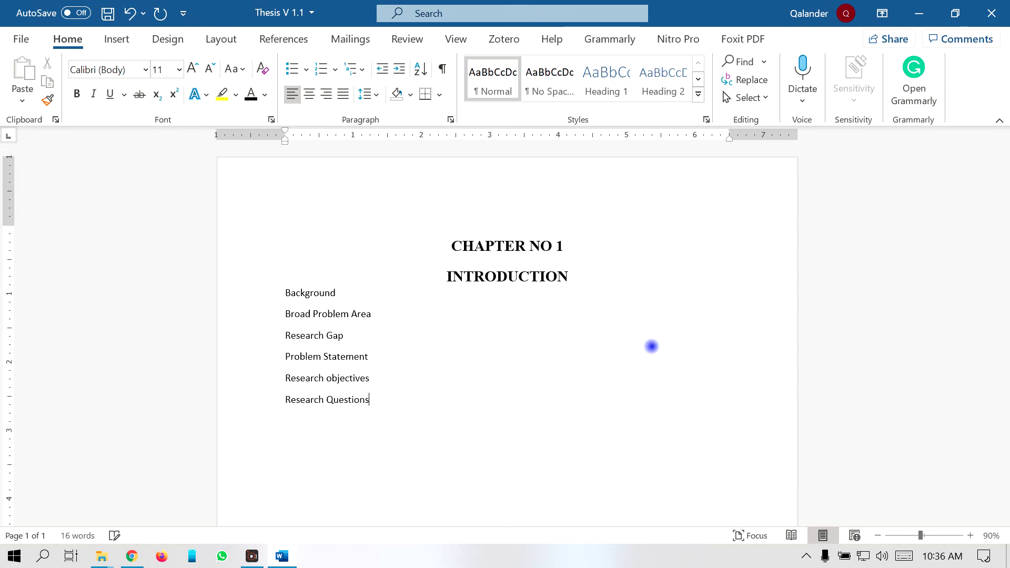
{"action": "key", "text": "Return"}
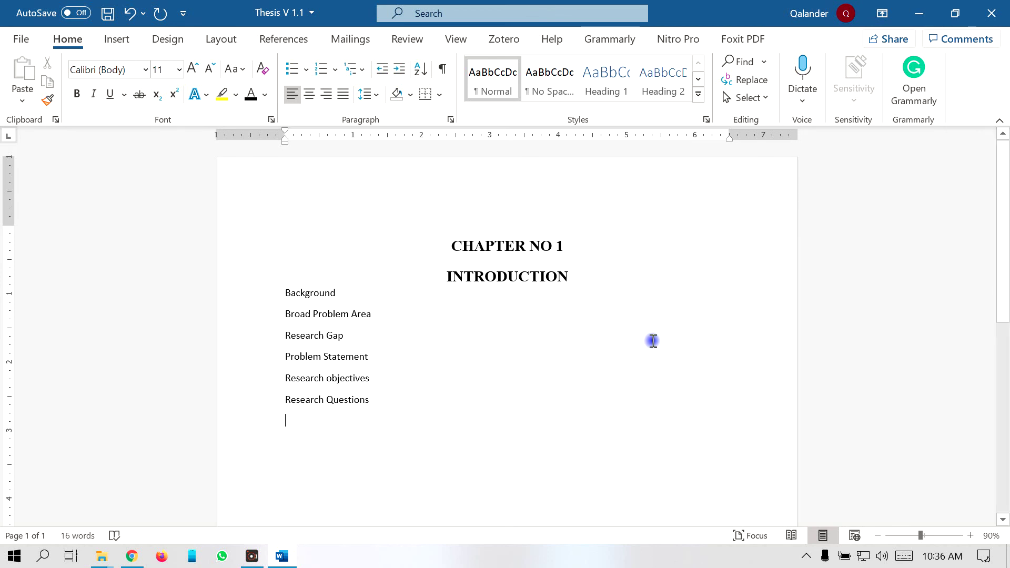
Add the lines "Significance" and "Practical Significance" at the end of the section list
{"action": "type", "text": "Sign"}
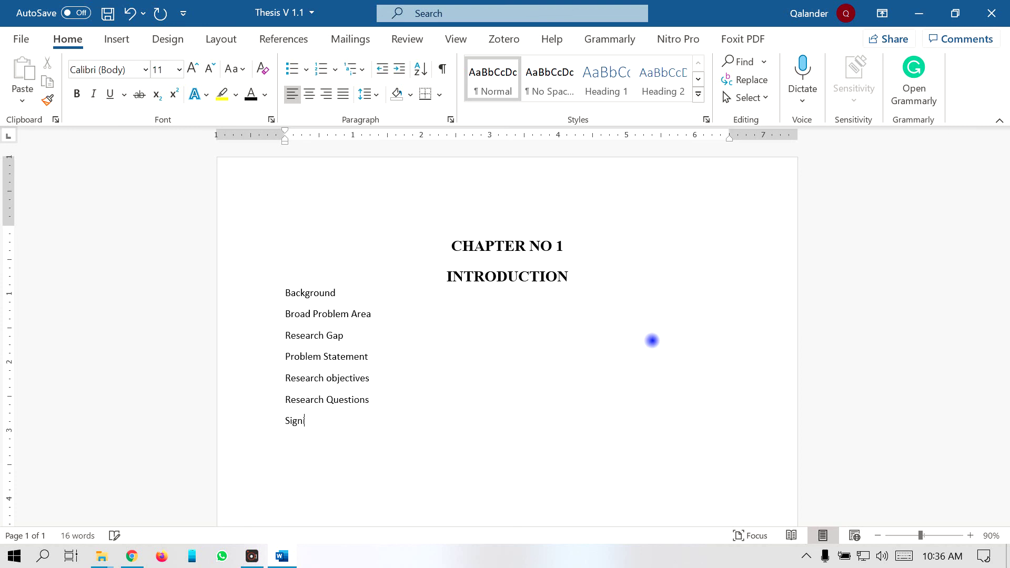
{"action": "type", "text": "ificance Pract"}
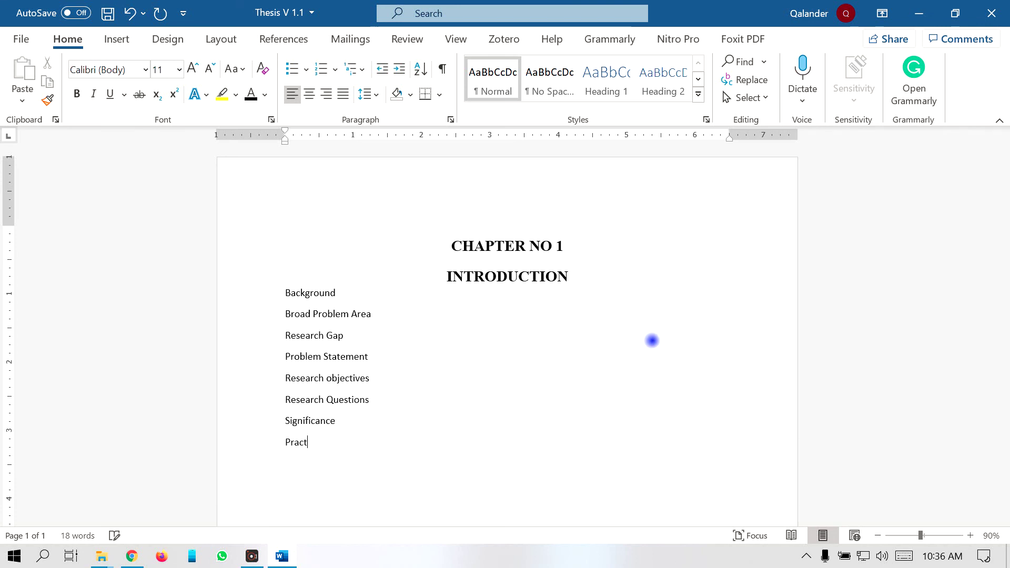
{"action": "type", "text": "ical Significance"}
{"action": "key", "text": "Return"}
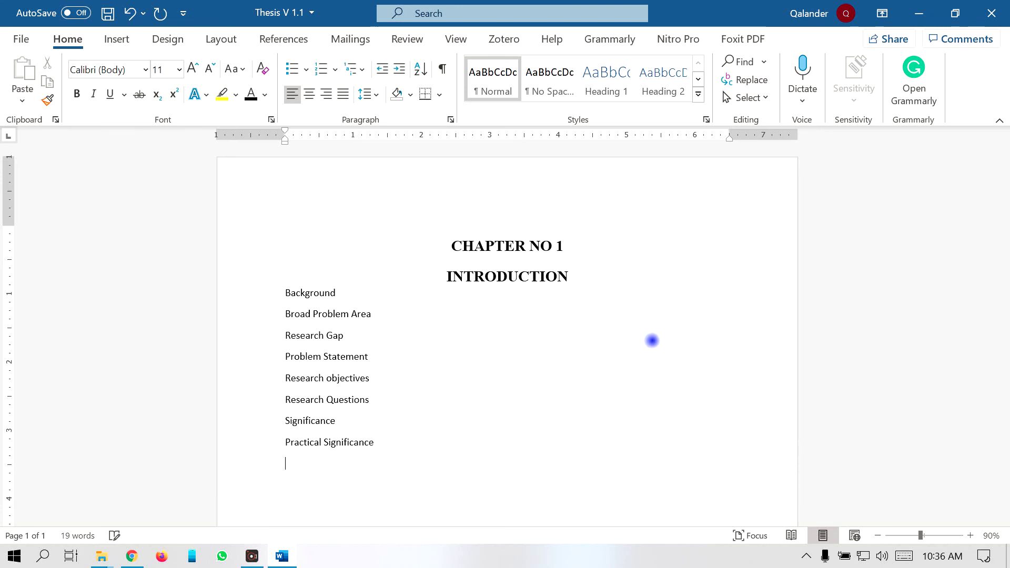
Complete the last line of the section list so it reads "Theoretical Significance"
{"action": "type", "text": "eoritical"}
{"action": "key", "text": "space"}
{"action": "key", "text": "BackSpace"}
{"action": "type", "text": "Sig"}
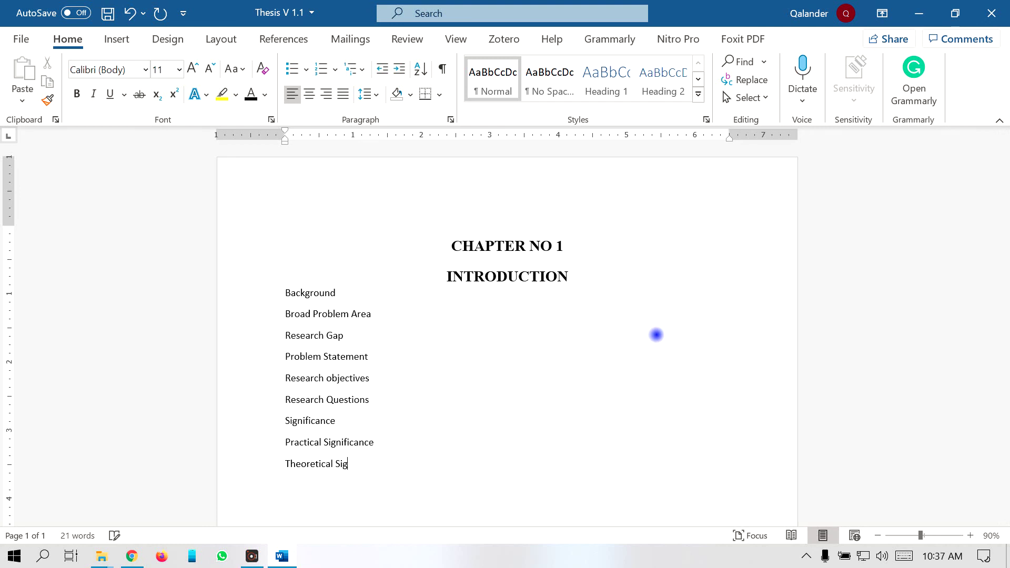
{"action": "type", "text": "nificance"}
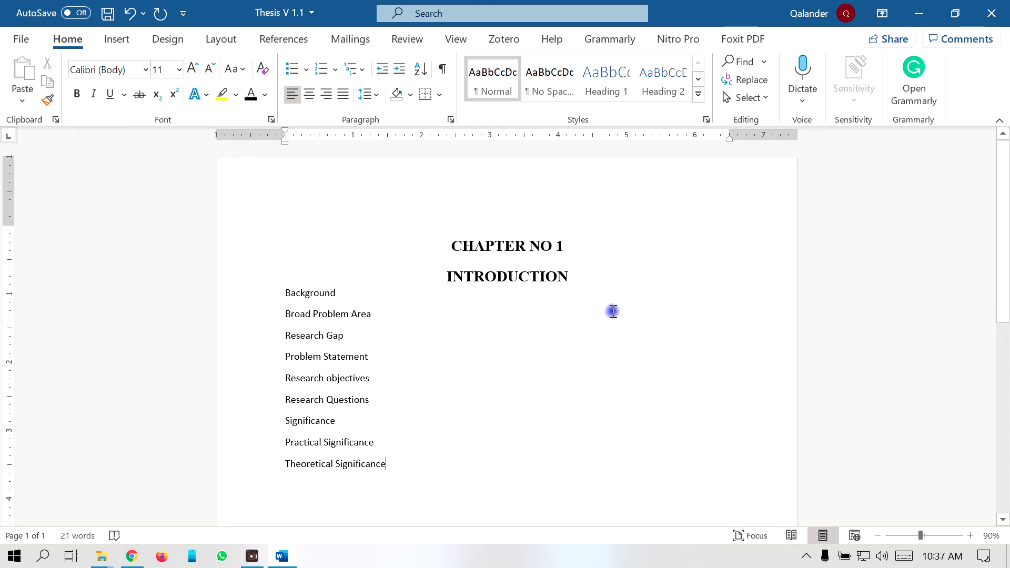
Format the section titles from Background through Significance in Times New Roman, size 14
{"action": "left_click_drag", "start_coordinate": [286, 293], "coordinate": [362, 424]}
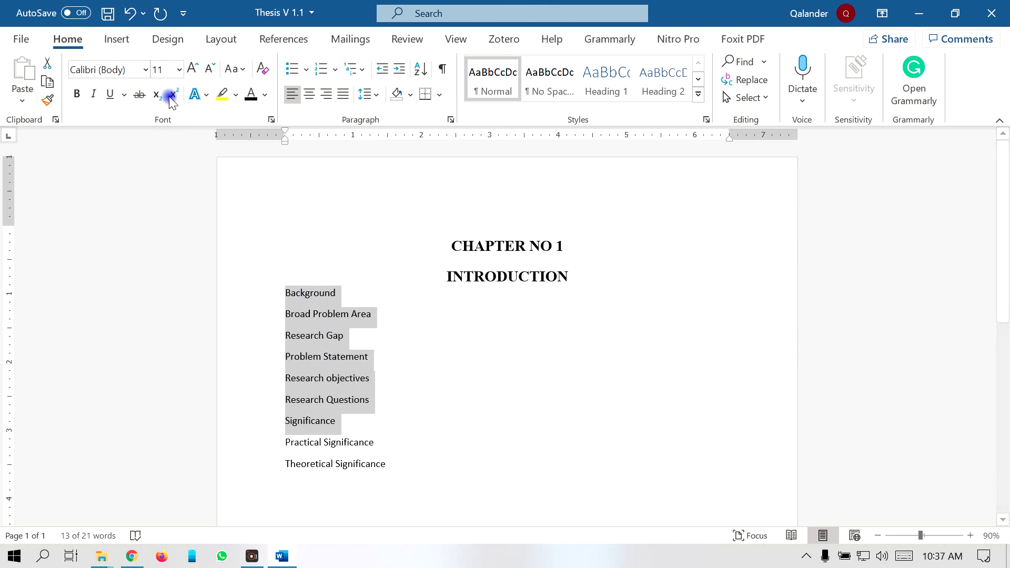
{"action": "left_click", "coordinate": [145, 69]}
{"action": "left_click", "coordinate": [129, 181]}
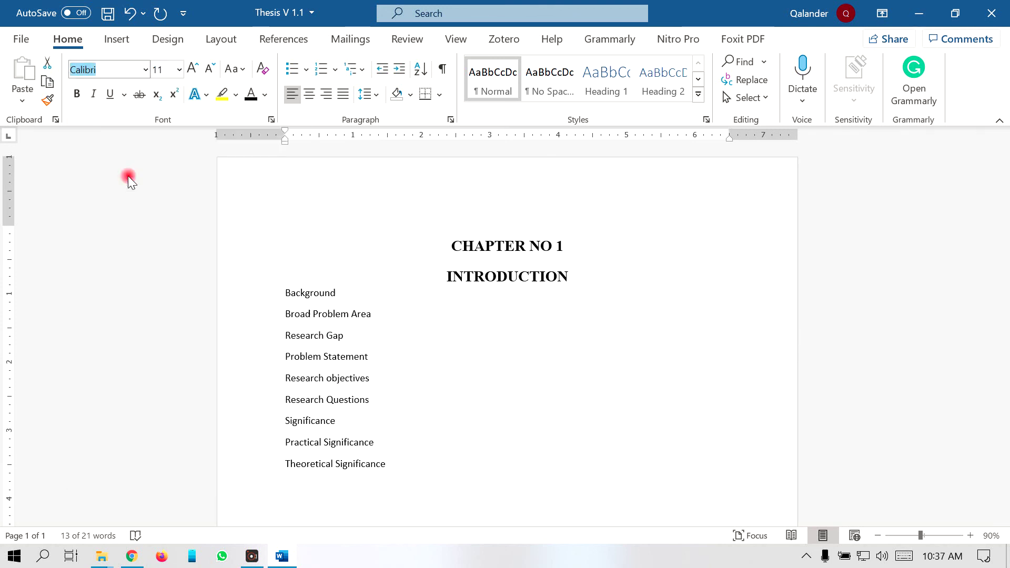
{"action": "left_click", "coordinate": [179, 70]}
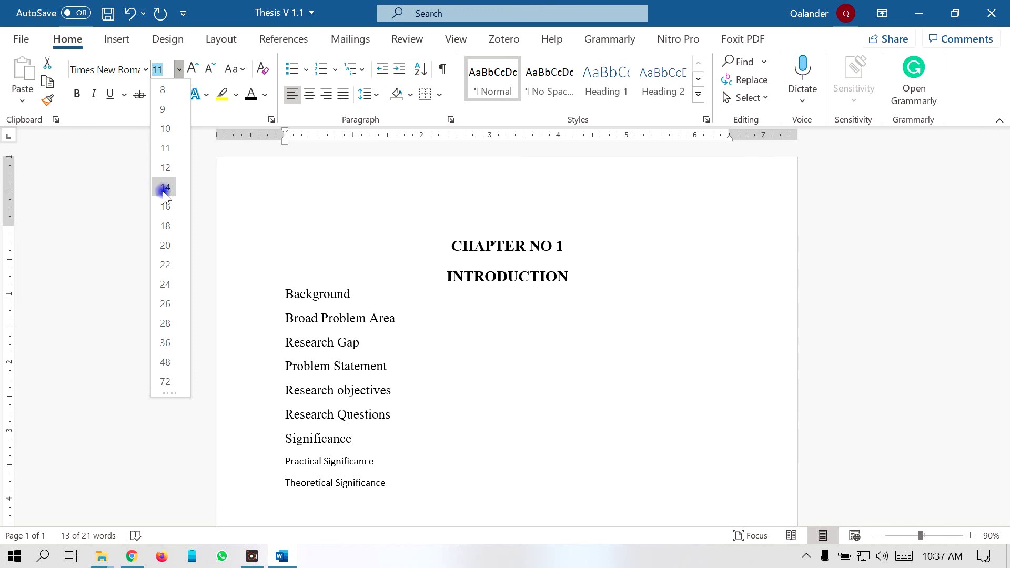
{"action": "left_click", "coordinate": [164, 188]}
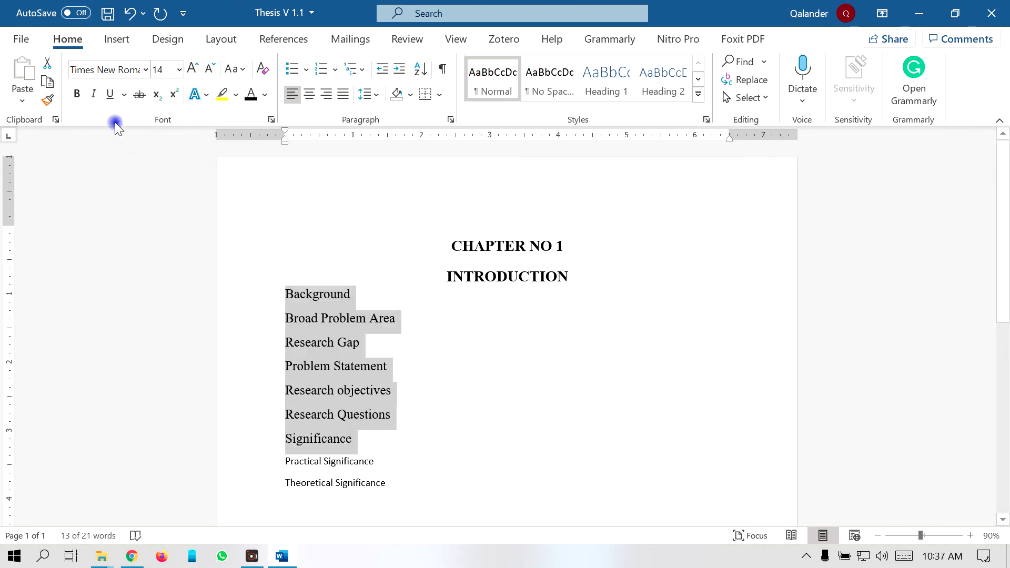
Make the section titles from Background through Significance bold and apply Capitalize Each Word to them
{"action": "left_click", "coordinate": [75, 93]}
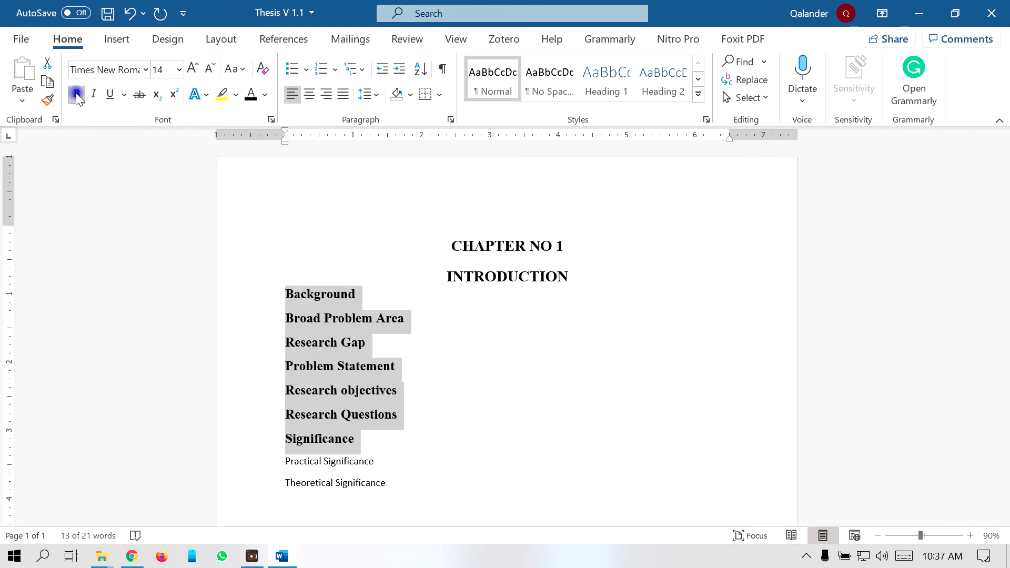
{"action": "left_click", "coordinate": [243, 70]}
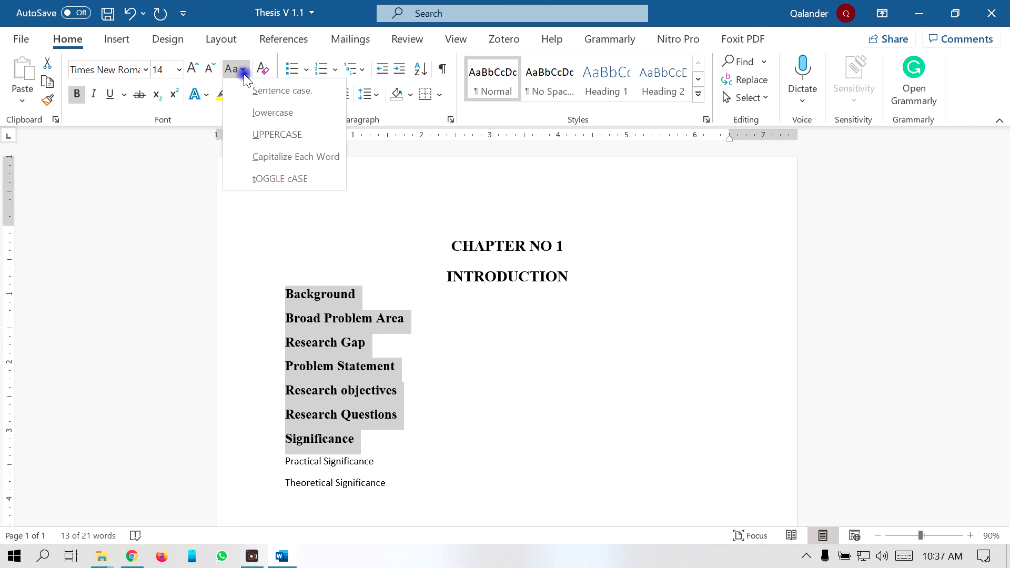
{"action": "left_click", "coordinate": [269, 154]}
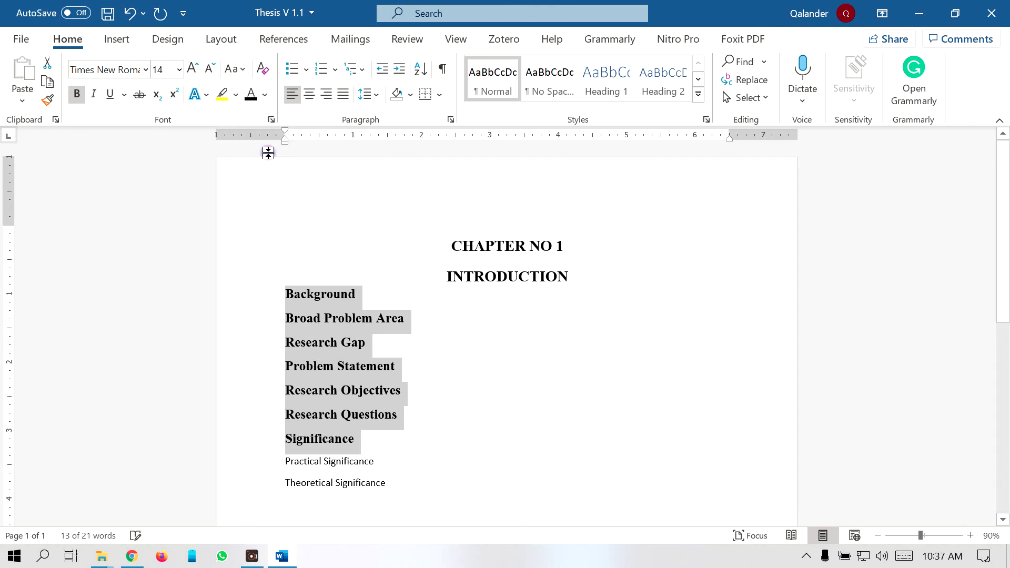
Number the titles from Background through Significance with a new number format "1.1.", using the 1, 2, 3 style with a fixed "1." prefix
{"action": "left_click", "coordinate": [337, 70]}
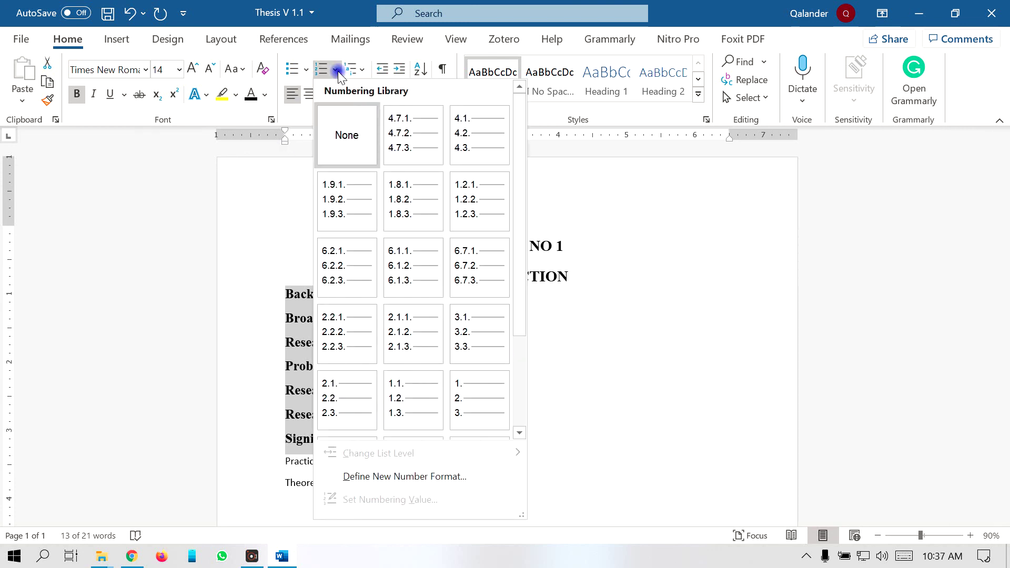
{"action": "left_click", "coordinate": [338, 71]}
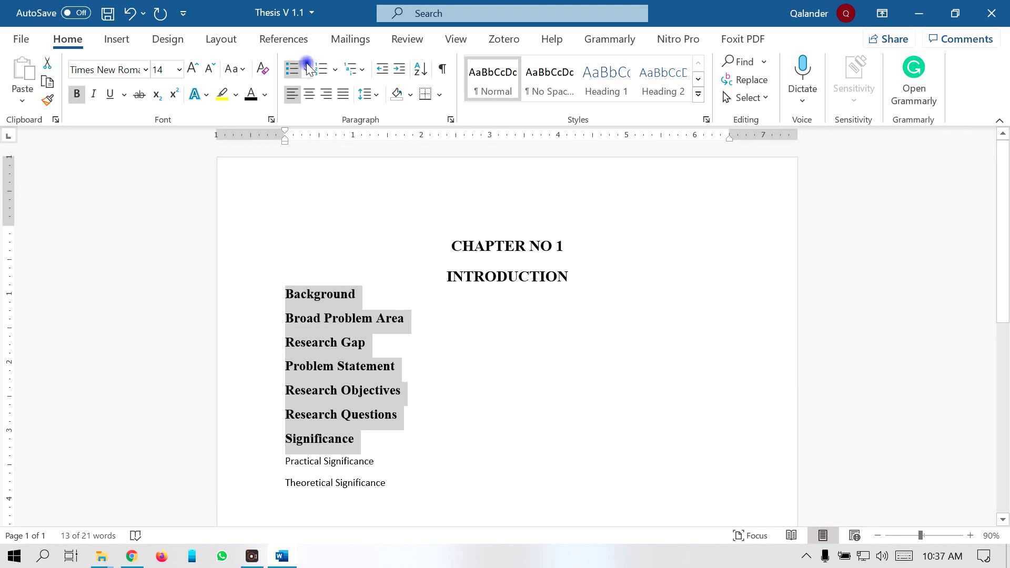
{"action": "left_click", "coordinate": [334, 71]}
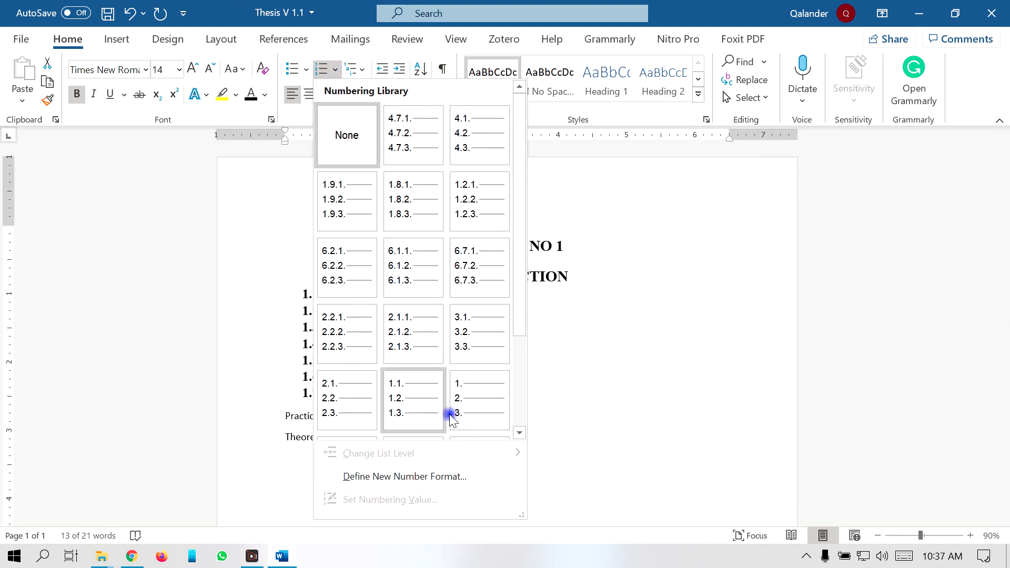
{"action": "left_click", "coordinate": [401, 476]}
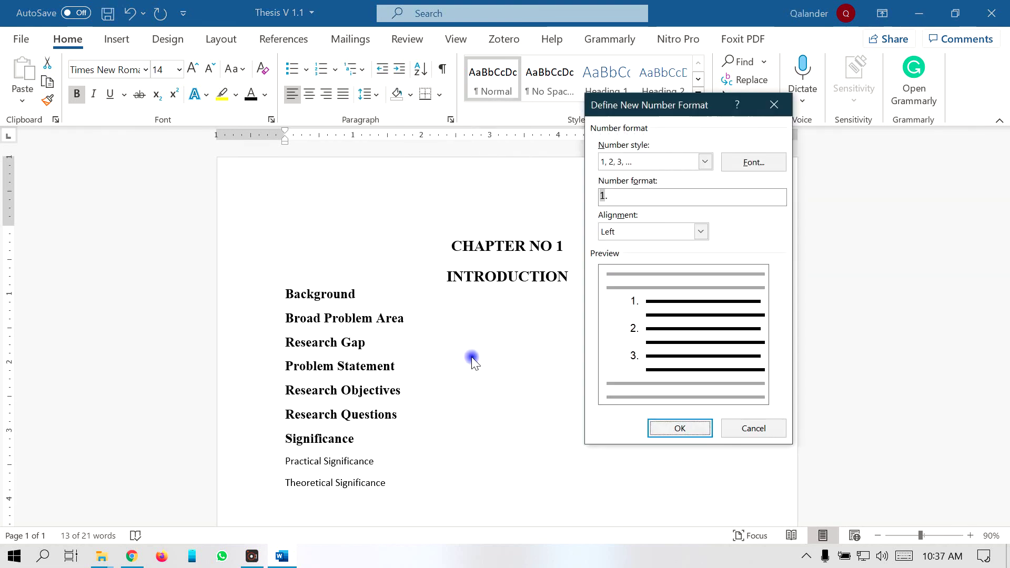
{"action": "left_click_drag", "start_coordinate": [681, 103], "coordinate": [505, 119]}
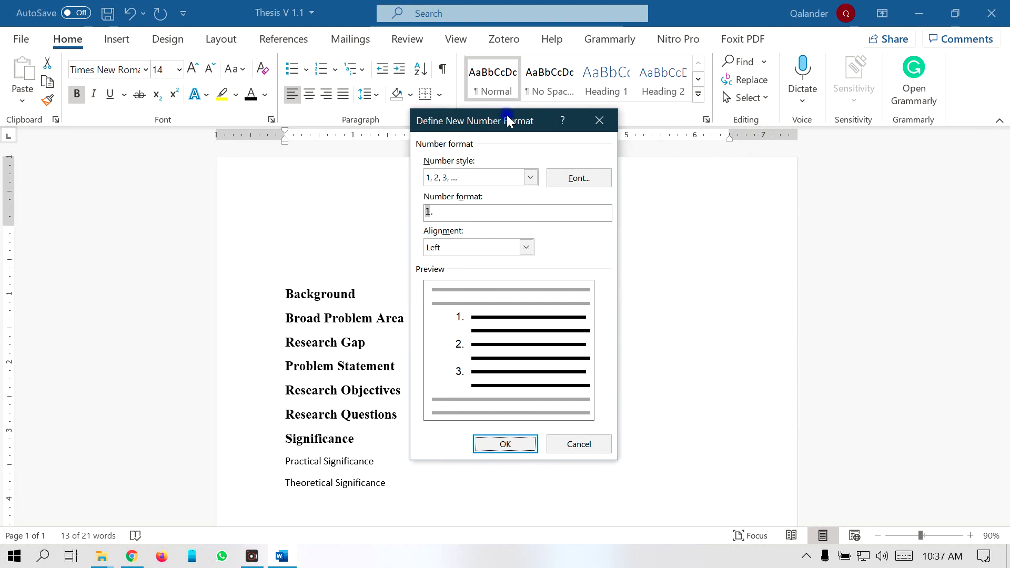
{"action": "left_click", "coordinate": [530, 177]}
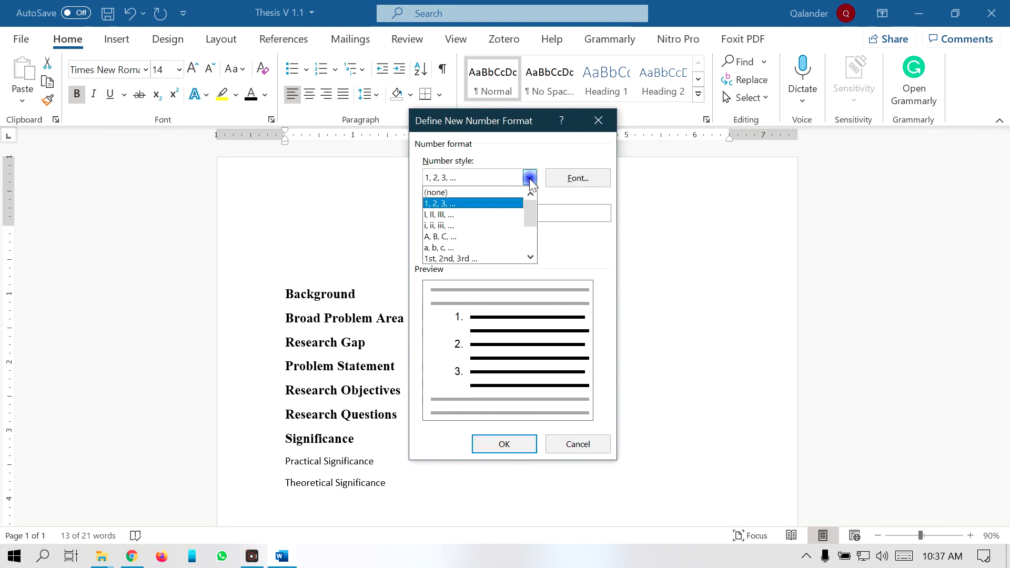
{"action": "left_click", "coordinate": [448, 205]}
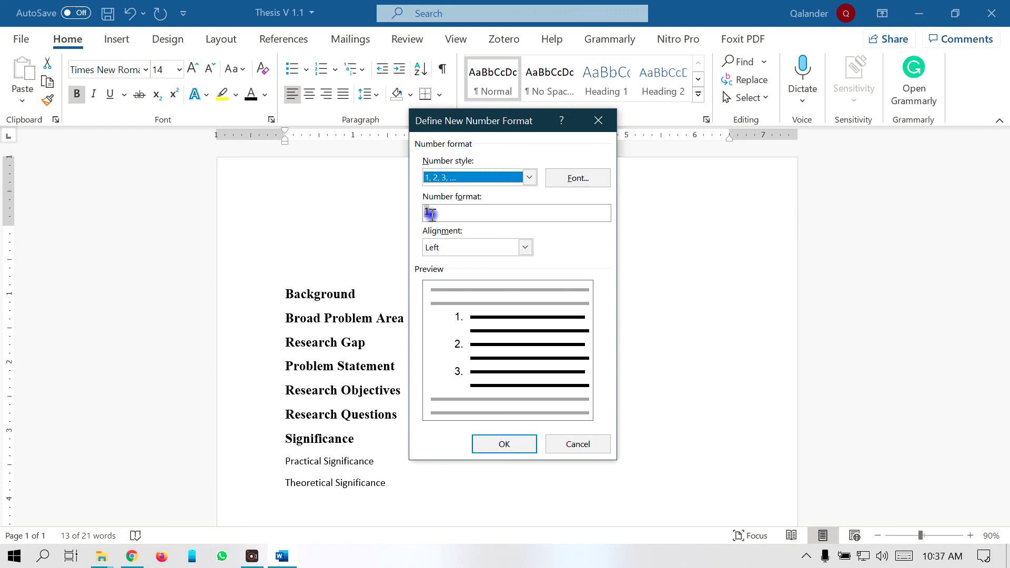
{"action": "left_click", "coordinate": [425, 213]}
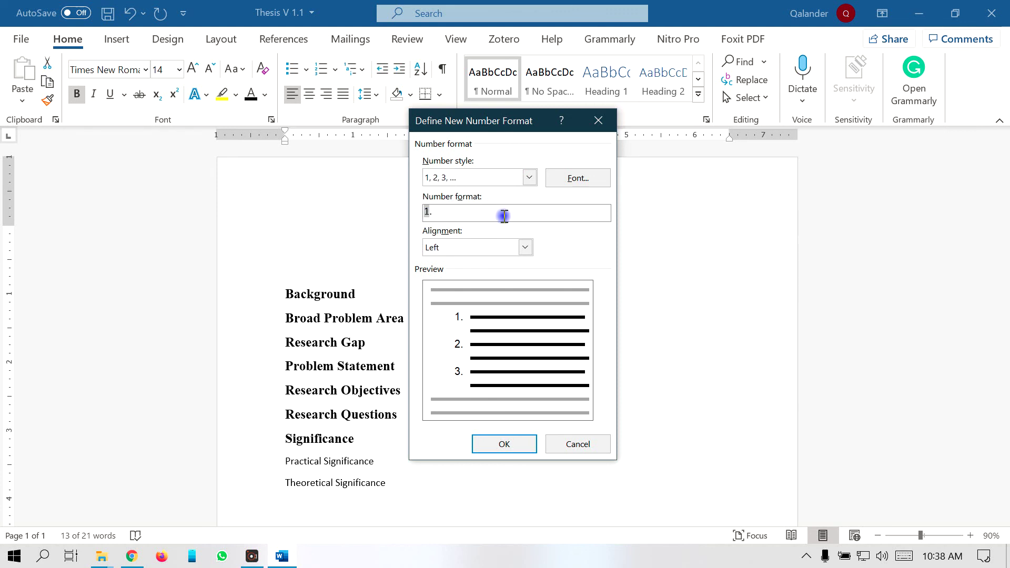
{"action": "type", "text": "1."}
{"action": "left_click", "coordinate": [490, 444]}
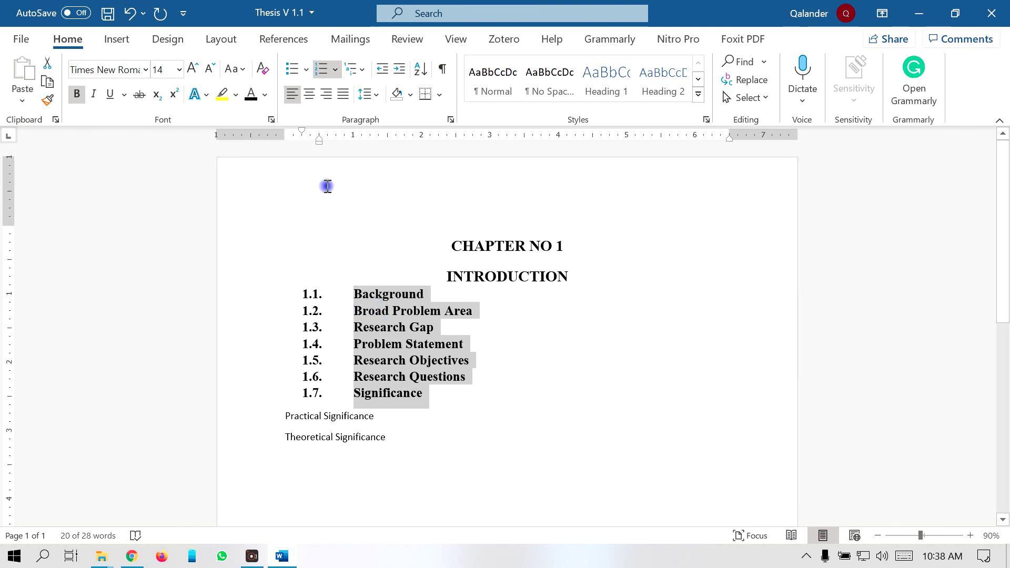
Set the line spacing of the numbered section titles to 1.5
{"action": "left_click", "coordinate": [366, 97]}
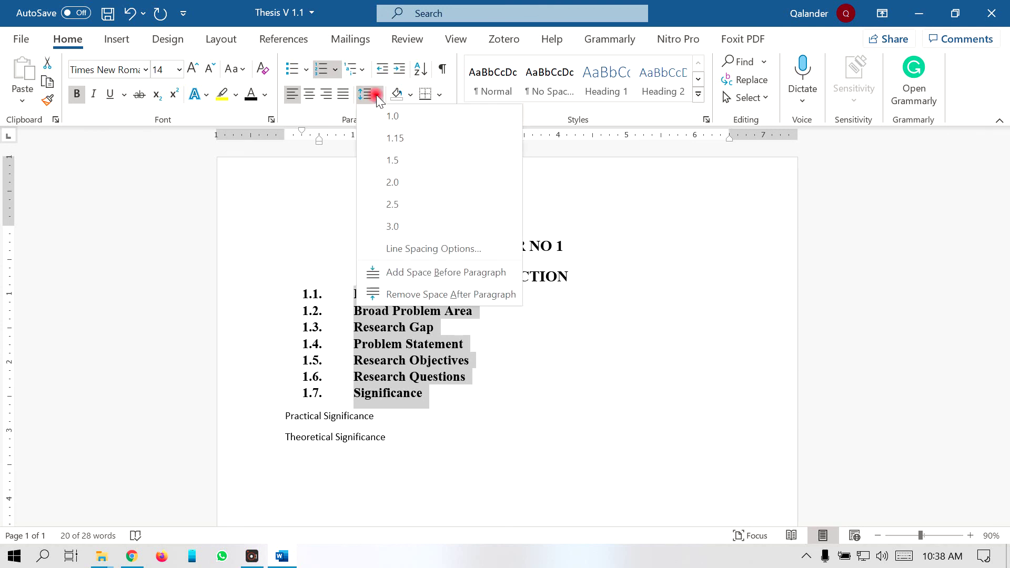
{"action": "left_click", "coordinate": [391, 163]}
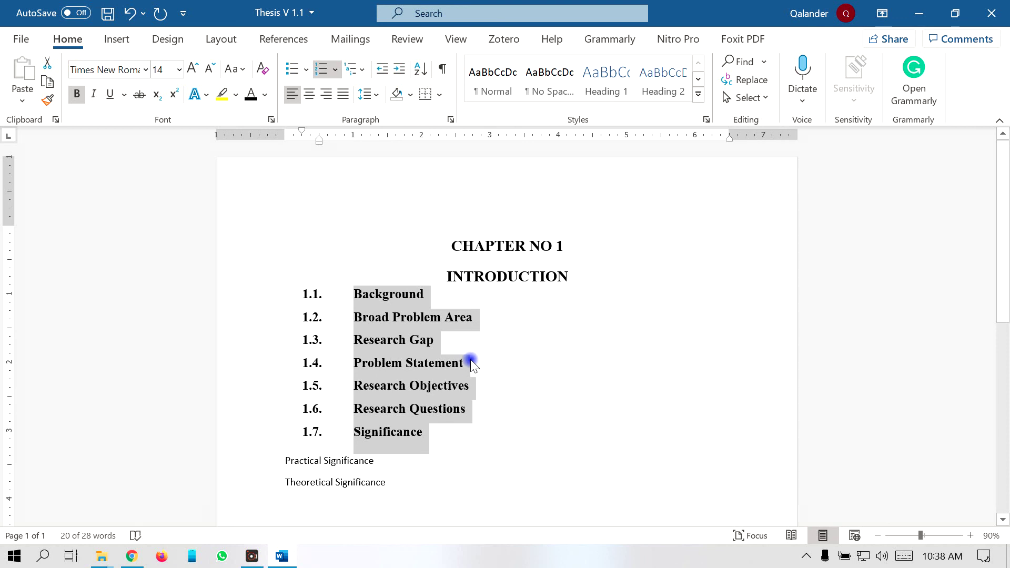
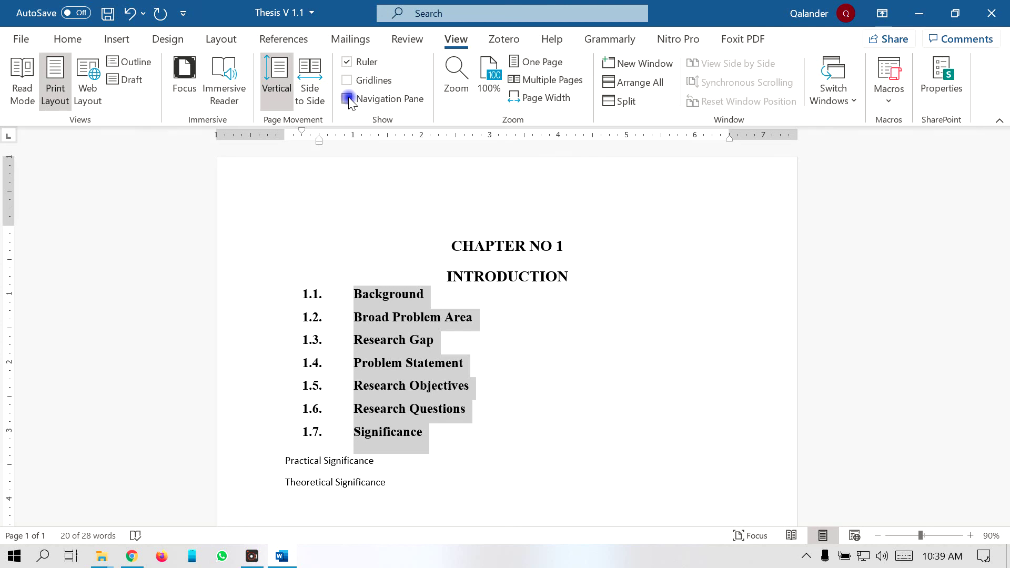
Show the Navigation Pane and make it narrower
{"action": "left_click", "coordinate": [347, 99]}
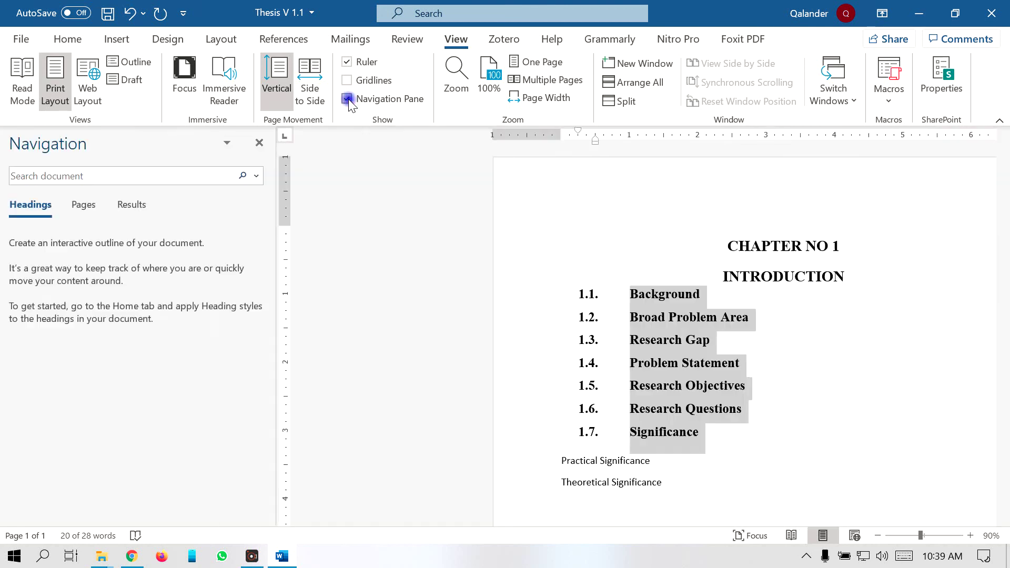
{"action": "left_click_drag", "start_coordinate": [272, 206], "coordinate": [178, 216]}
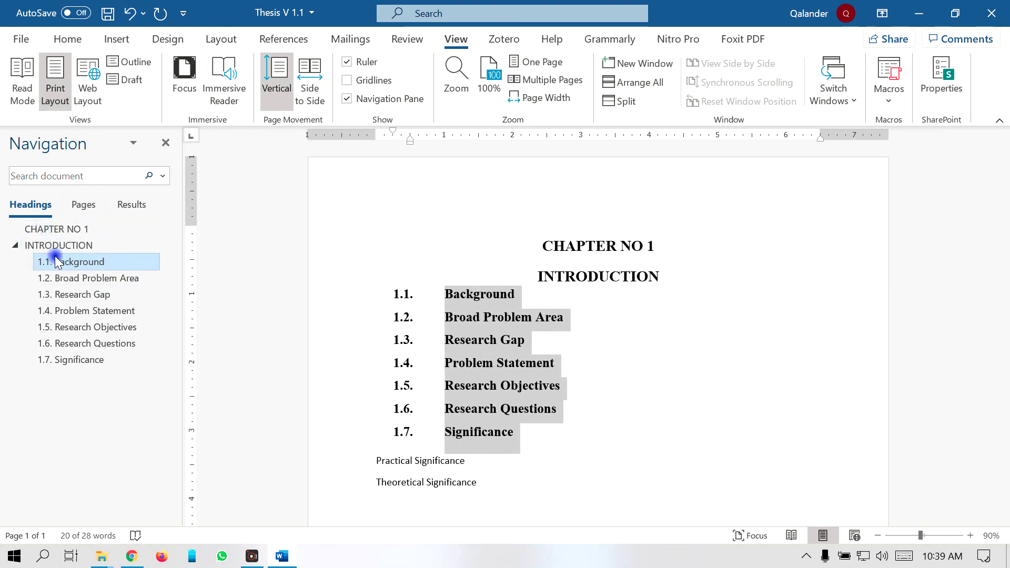
Check the document outline by jumping to the headings Significance, Research Questions, Research Gap, Broad Problem Area and INTRODUCTION
{"action": "left_click", "coordinate": [64, 362]}
{"action": "left_click", "coordinate": [73, 342]}
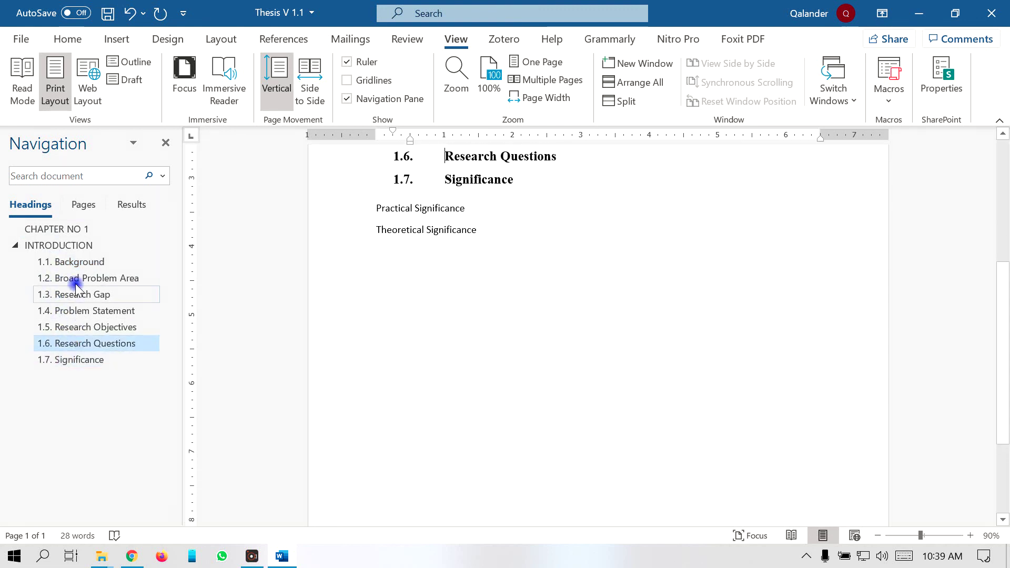
{"action": "left_click", "coordinate": [77, 296]}
{"action": "left_click", "coordinate": [74, 278]}
{"action": "left_click", "coordinate": [81, 247]}
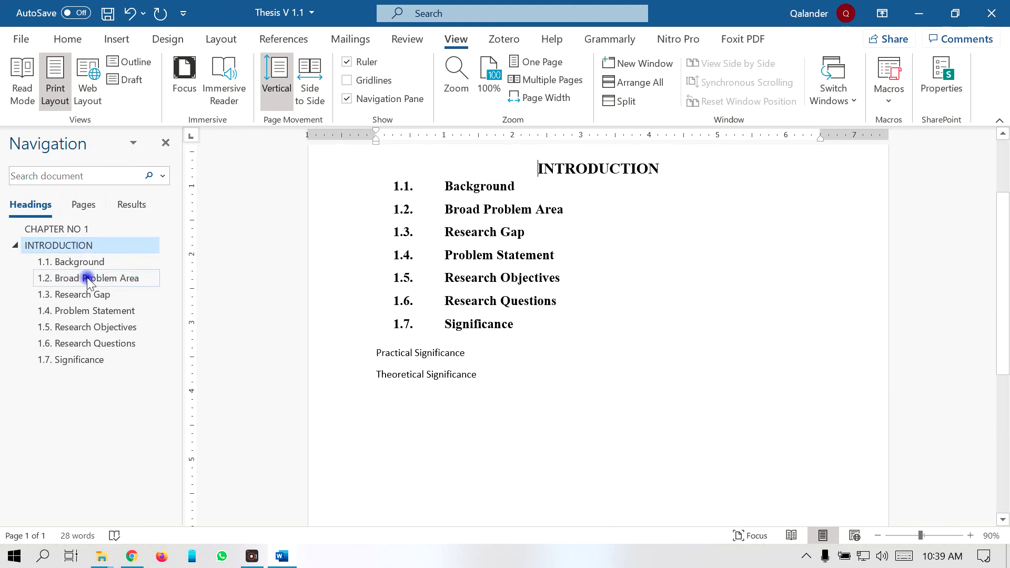
{"action": "left_click_drag", "start_coordinate": [378, 353], "coordinate": [458, 370]}
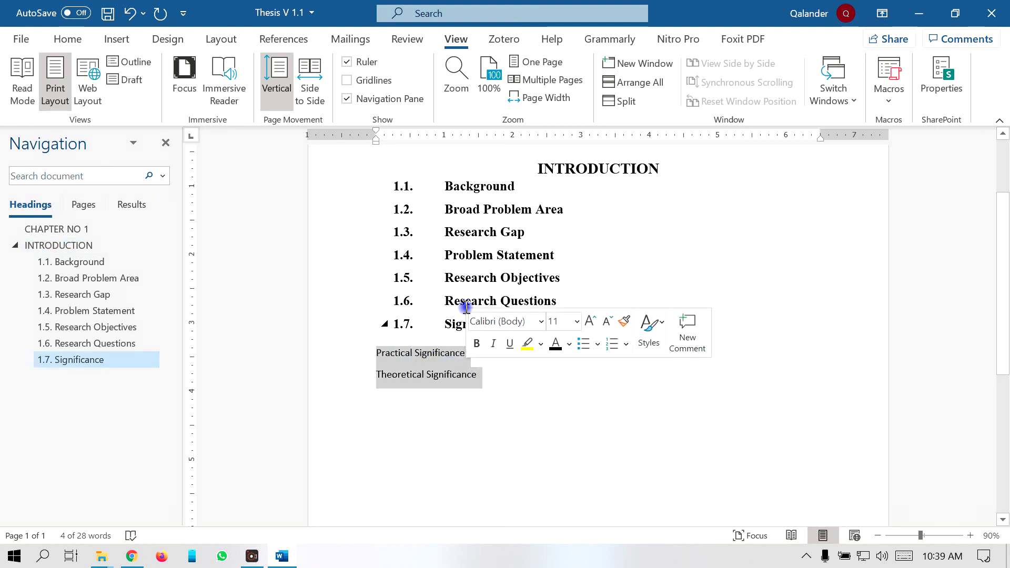
{"action": "left_click", "coordinate": [541, 232]}
{"action": "scroll", "coordinate": [568, 274], "scroll_direction": "up", "scroll_amount": 2}
{"action": "left_click_drag", "start_coordinate": [579, 215], "coordinate": [624, 247]}
{"action": "left_click_drag", "start_coordinate": [449, 269], "coordinate": [496, 379]}
Assign table of contents Level 3 to the lines Practical Significance and Theoretical Significance
{"action": "left_click_drag", "start_coordinate": [380, 431], "coordinate": [480, 451]}
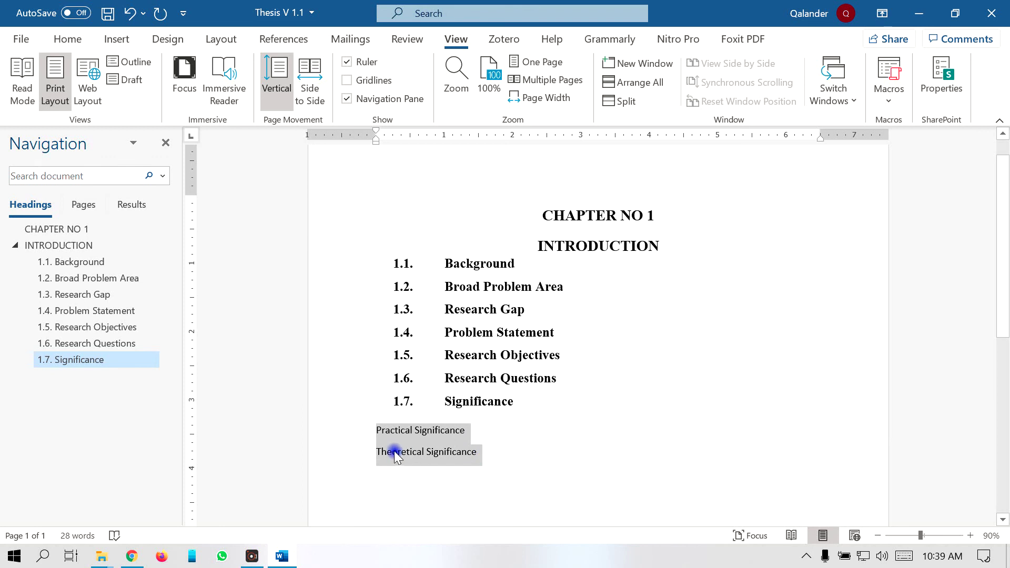
{"action": "left_click", "coordinate": [279, 41]}
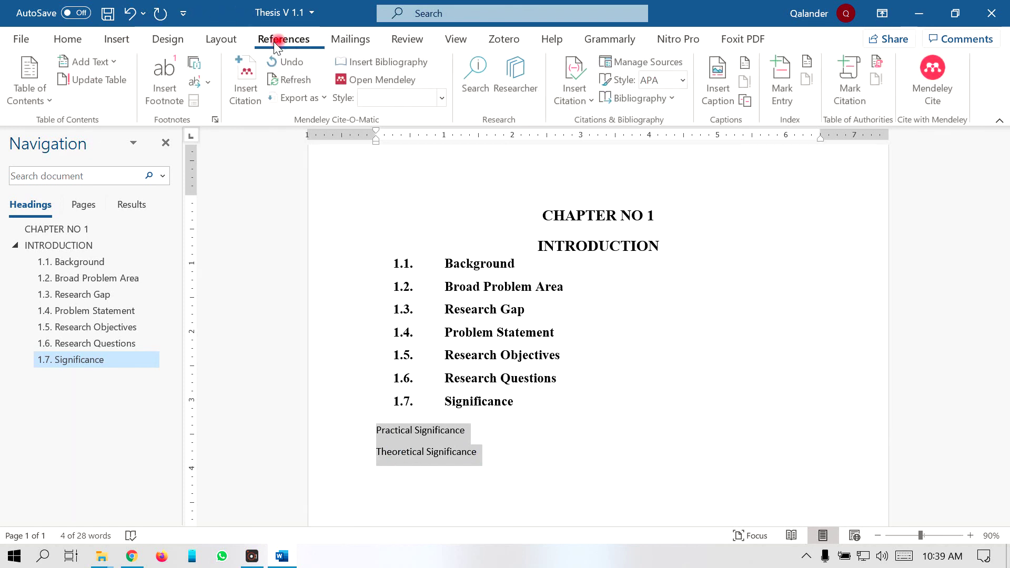
{"action": "left_click", "coordinate": [115, 62]}
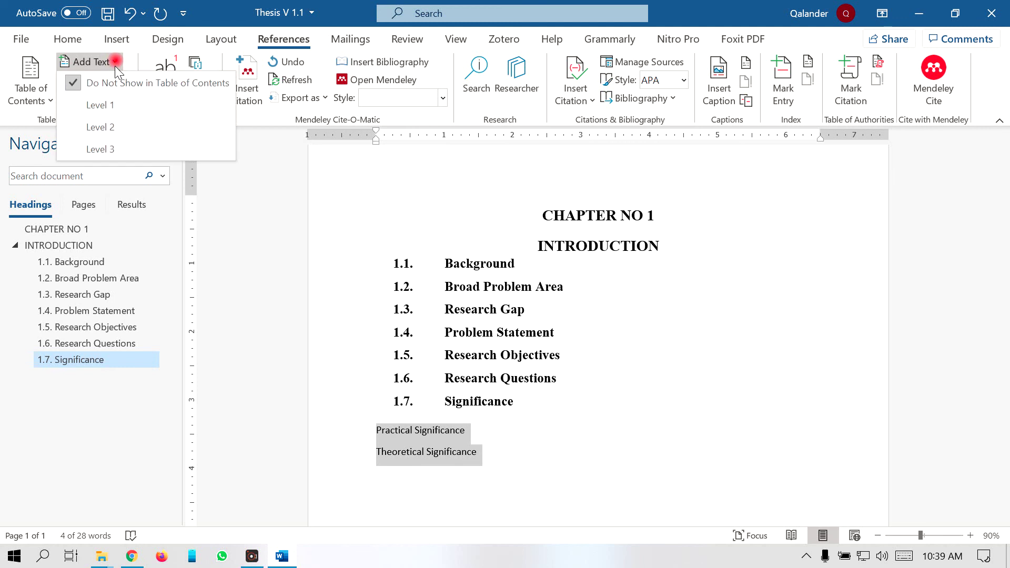
{"action": "left_click", "coordinate": [112, 148]}
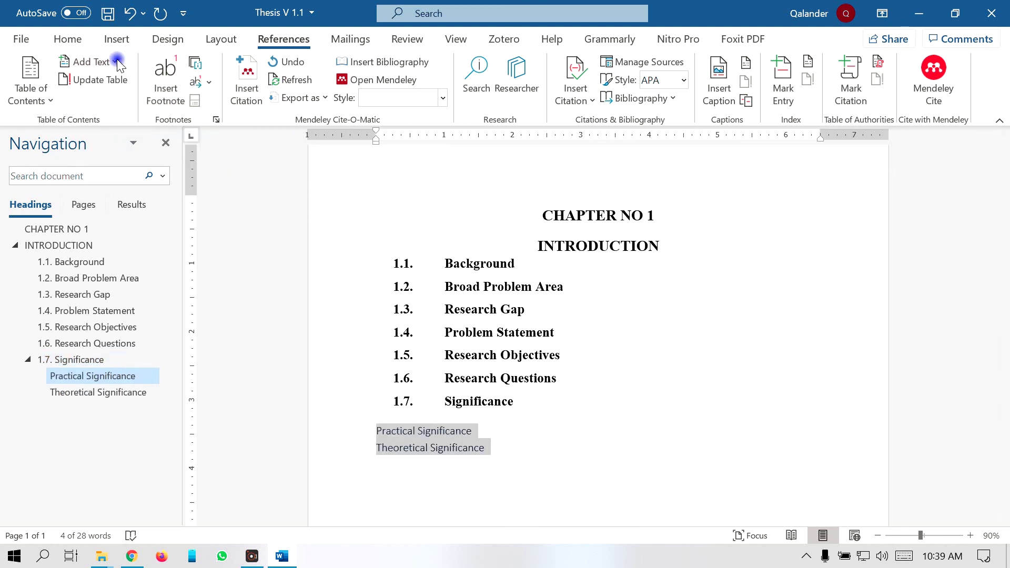
Set the font colour of Practical Significance and Theoretical Significance to black
{"action": "left_click", "coordinate": [68, 39]}
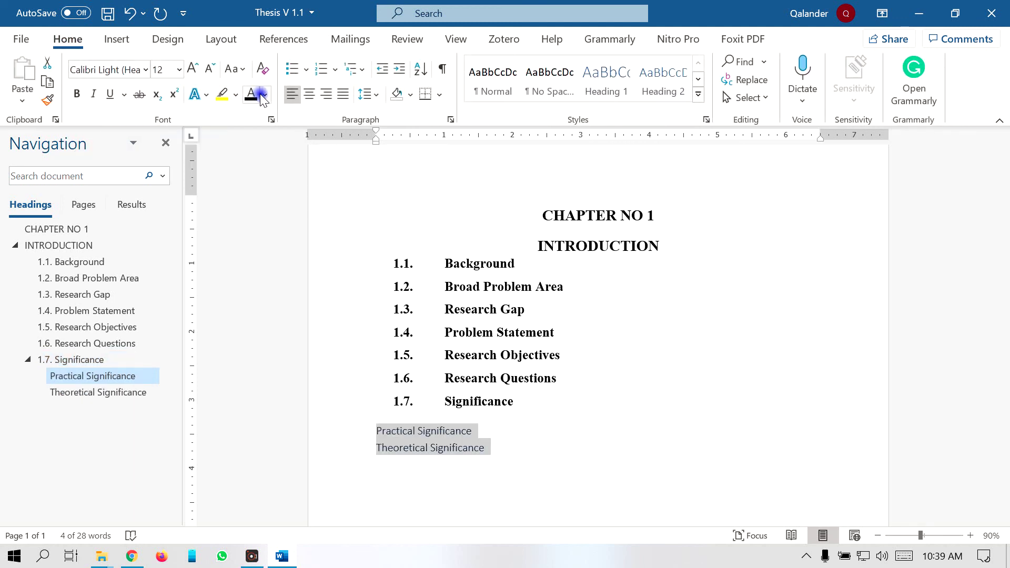
{"action": "left_click", "coordinate": [264, 94]}
{"action": "left_click", "coordinate": [264, 159]}
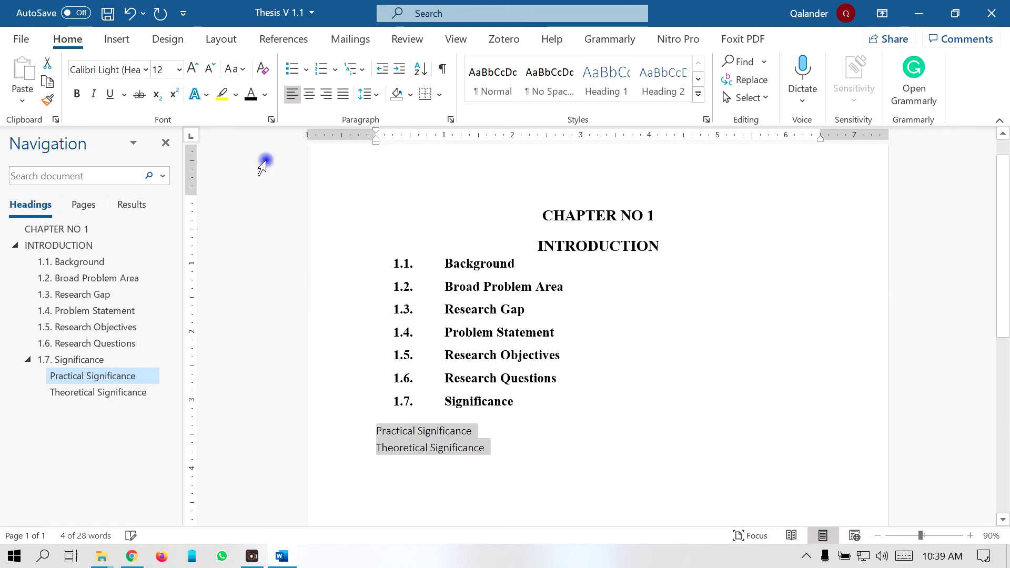
Change the font of the Practical Significance and Theoretical Significance lines to Times New Roman
{"action": "left_click", "coordinate": [145, 69]}
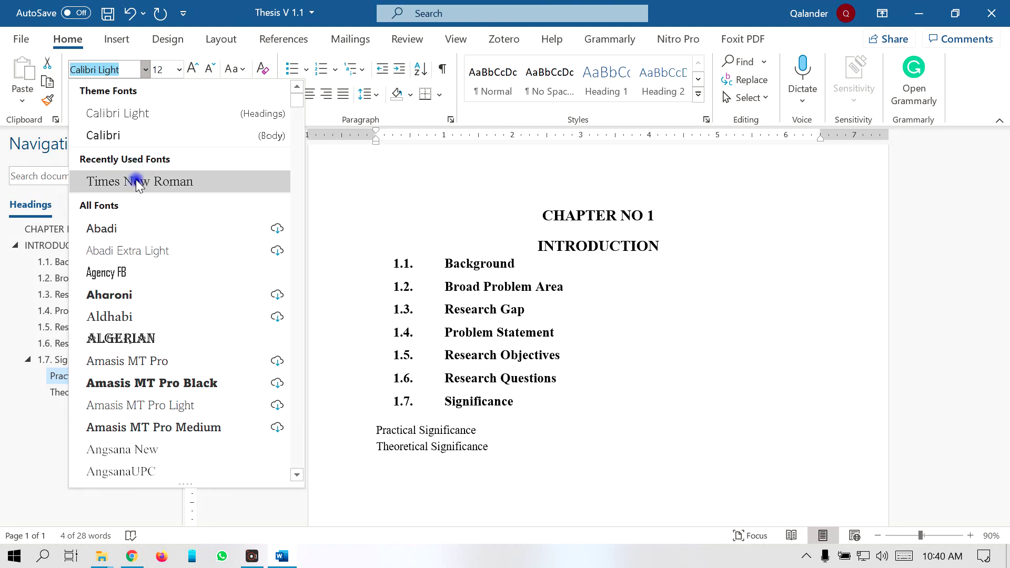
{"action": "left_click", "coordinate": [136, 181]}
{"action": "left_click", "coordinate": [147, 70]}
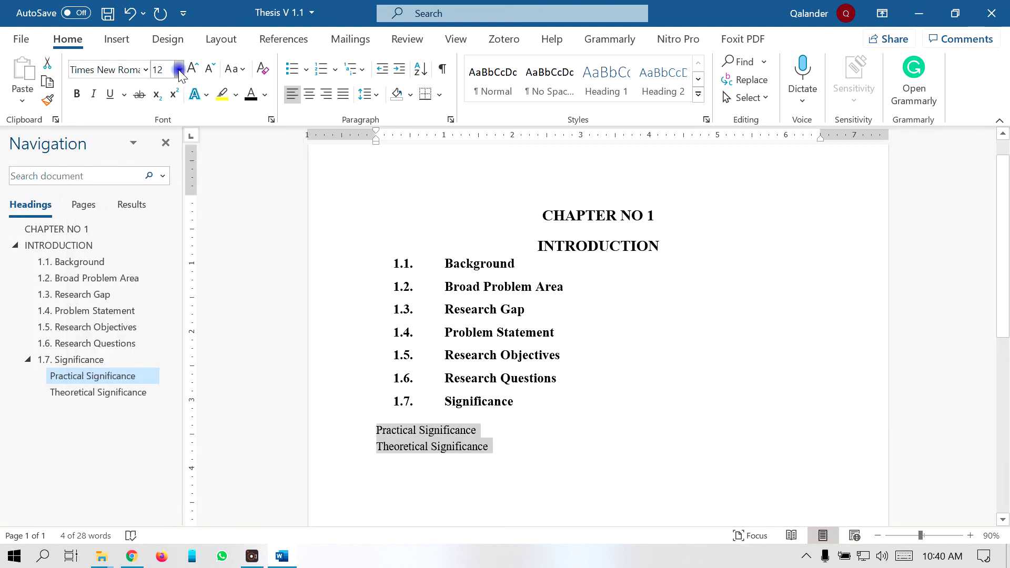
{"action": "left_click", "coordinate": [164, 70]}
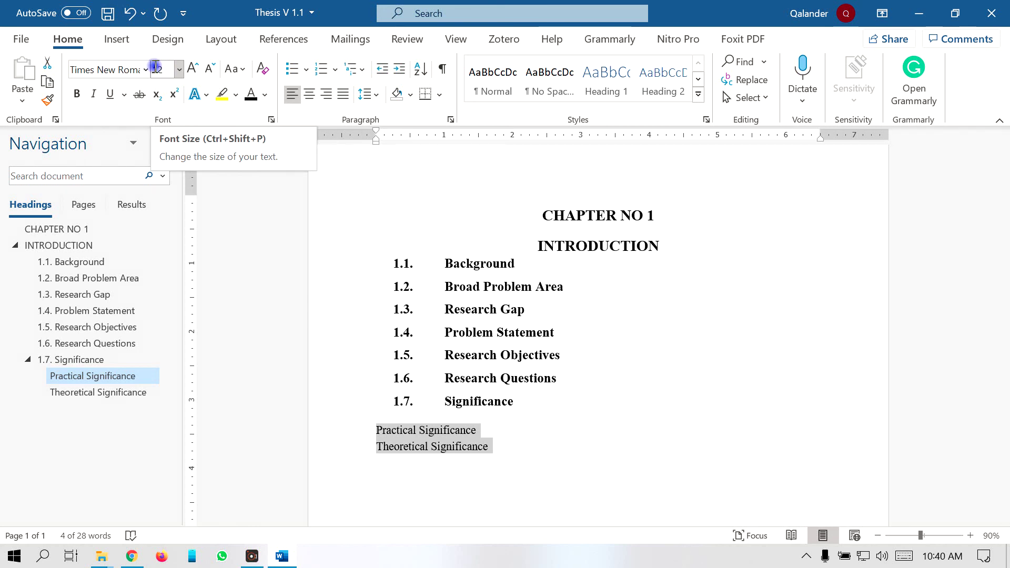
Make the Practical Significance and Theoretical Significance lines bold and set their line spacing to 1.5
{"action": "left_click", "coordinate": [78, 95]}
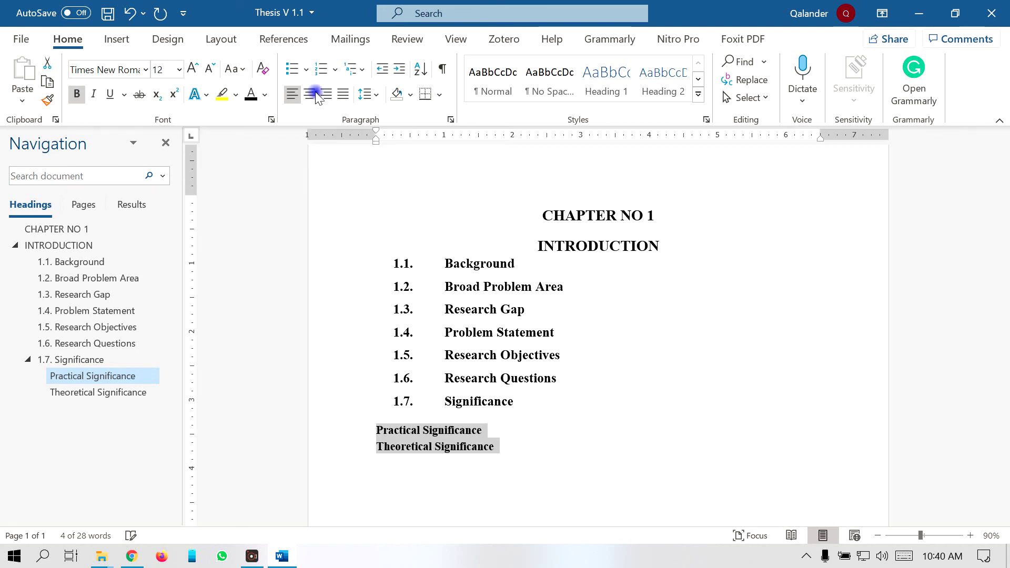
{"action": "left_click", "coordinate": [376, 94]}
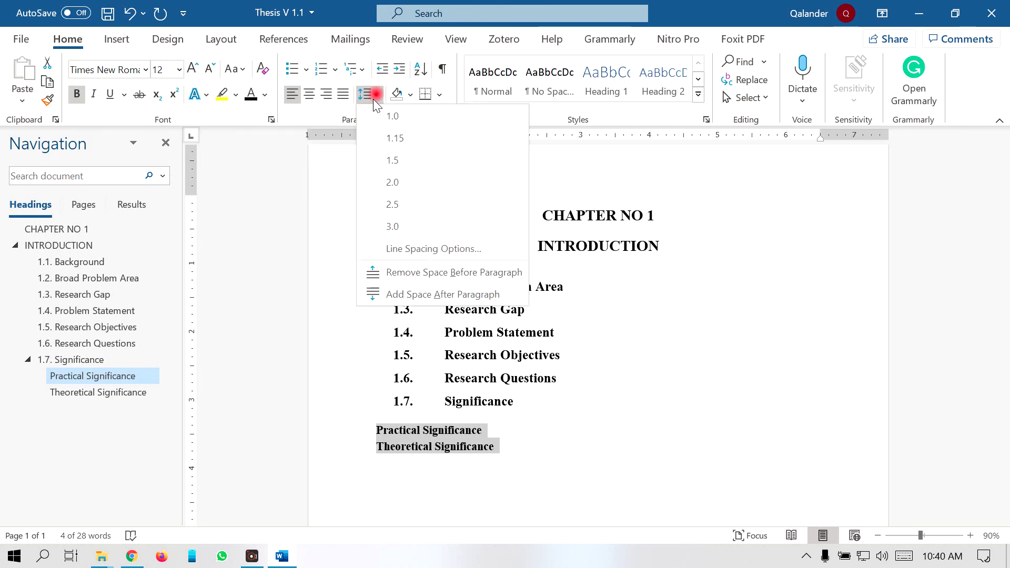
{"action": "left_click", "coordinate": [397, 161]}
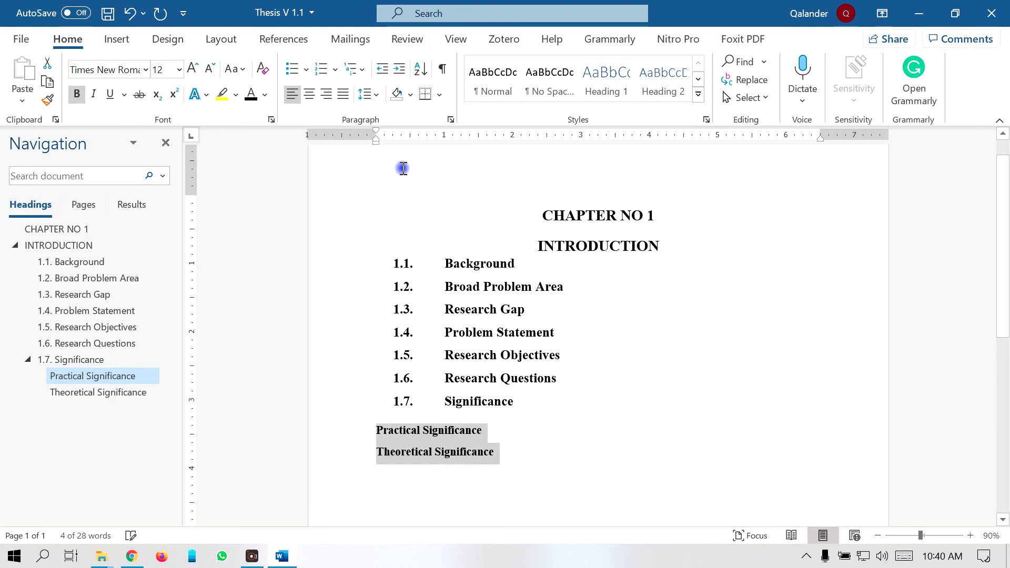
Number the Practical Significance and Theoretical Significance lines with the 1.2.1. format and redefine that number format as 1.7.1
{"action": "left_click", "coordinate": [335, 72]}
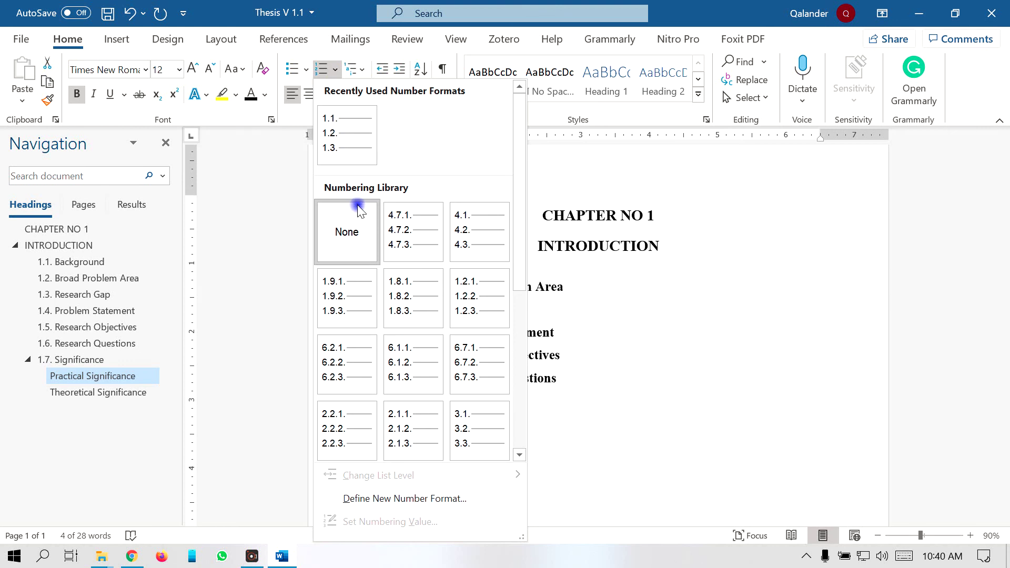
{"action": "left_click", "coordinate": [479, 307]}
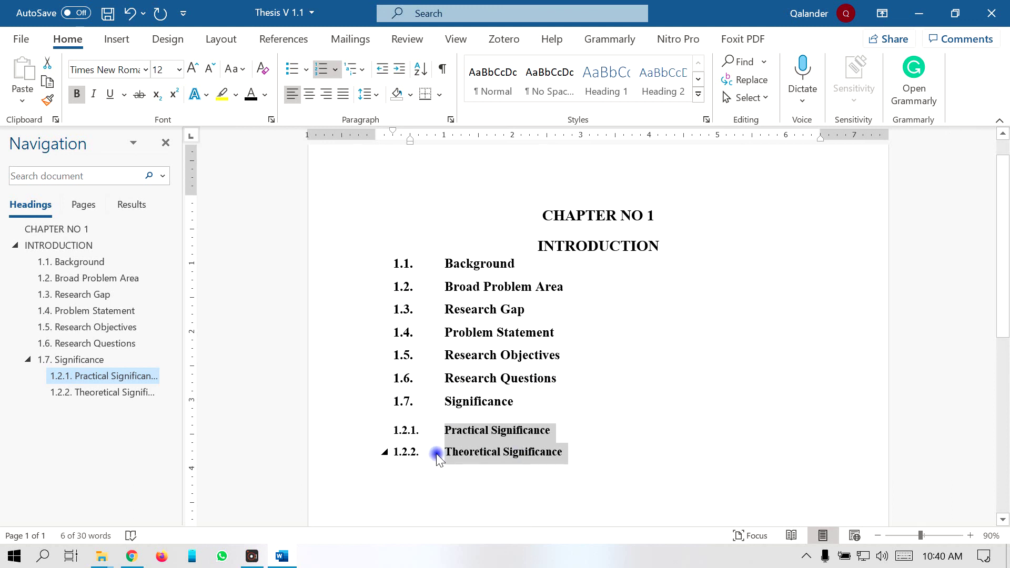
{"action": "left_click", "coordinate": [410, 431]}
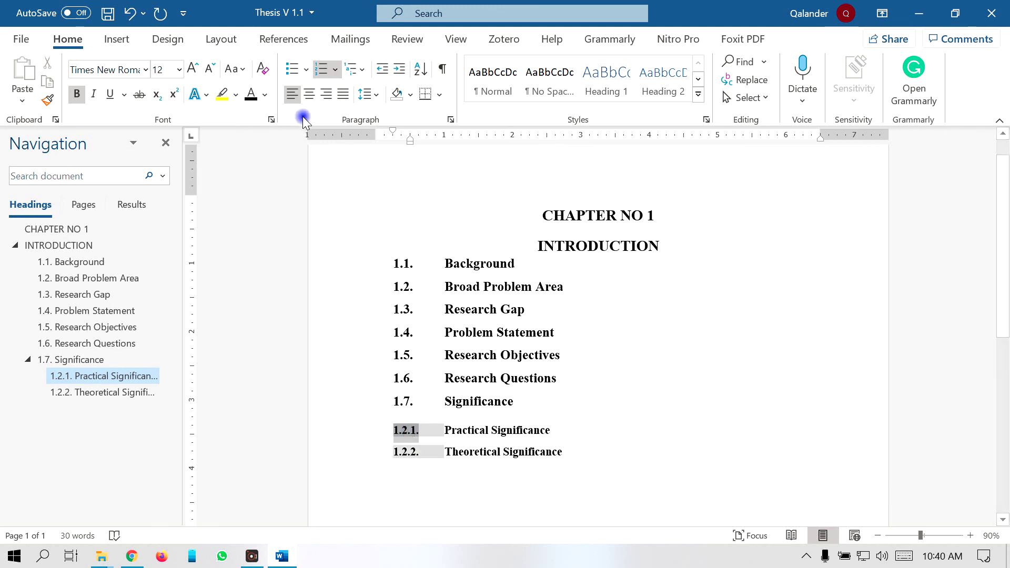
{"action": "left_click", "coordinate": [336, 71]}
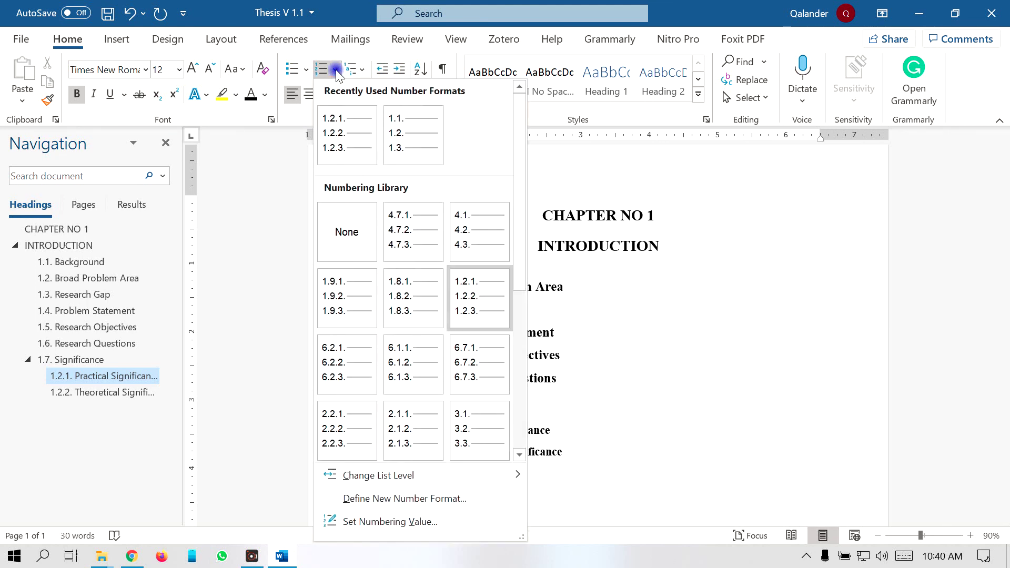
{"action": "left_click", "coordinate": [382, 500]}
{"action": "left_click_drag", "start_coordinate": [515, 121], "coordinate": [707, 142]}
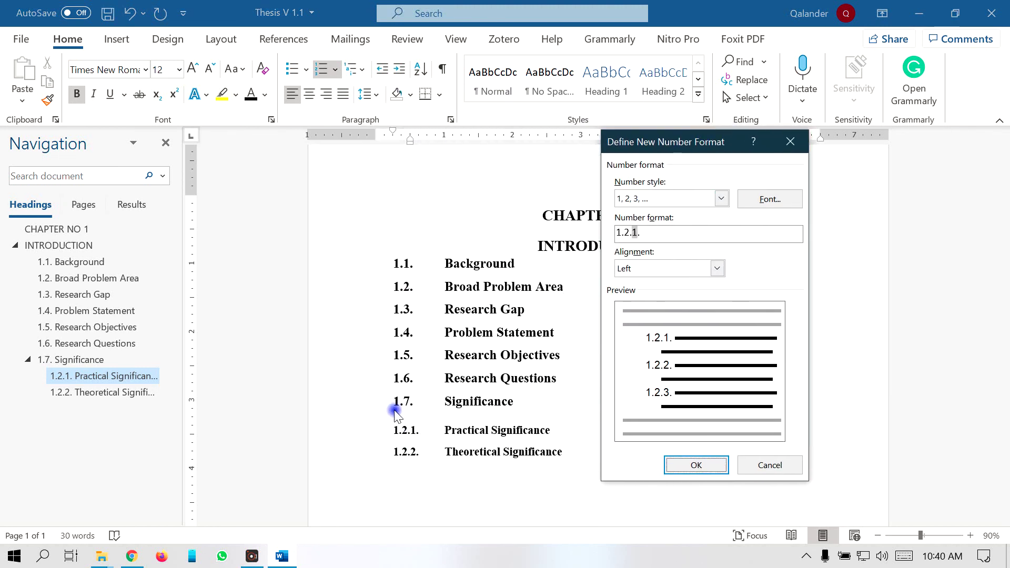
{"action": "left_click_drag", "start_coordinate": [616, 232], "coordinate": [621, 232]}
{"action": "left_click", "coordinate": [621, 232]}
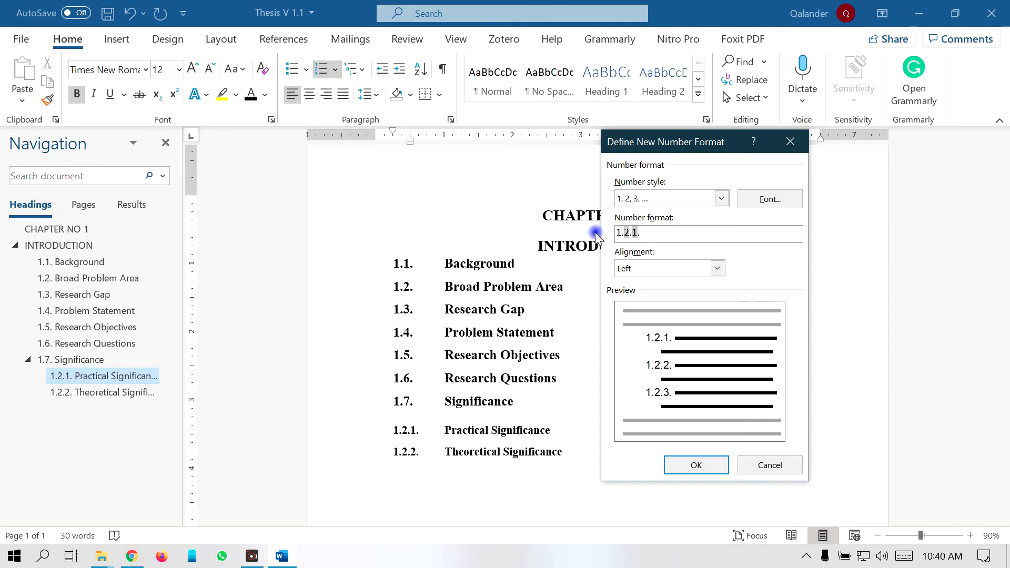
{"action": "left_click_drag", "start_coordinate": [617, 232], "coordinate": [624, 235]}
{"action": "left_click", "coordinate": [631, 237]}
{"action": "key", "text": "BackSpace"}
{"action": "type", "text": "7"}
{"action": "left_click", "coordinate": [696, 466]}
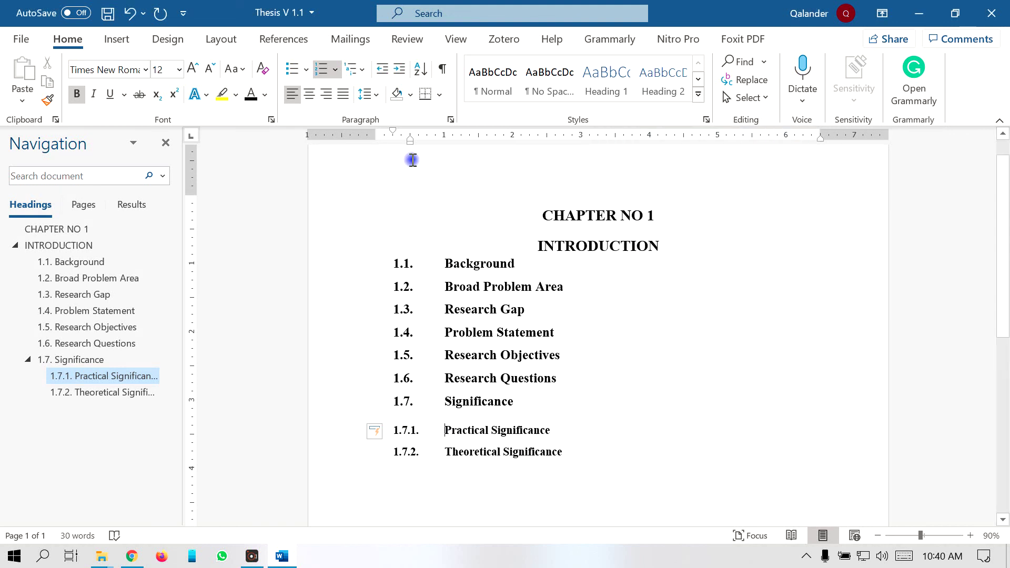
Increase the left indent of the two numbered Significance subheadings to 1 inch
{"action": "left_click_drag", "start_coordinate": [410, 141], "coordinate": [445, 139]}
{"action": "left_click", "coordinate": [446, 456]}
{"action": "left_click_drag", "start_coordinate": [410, 139], "coordinate": [446, 151]}
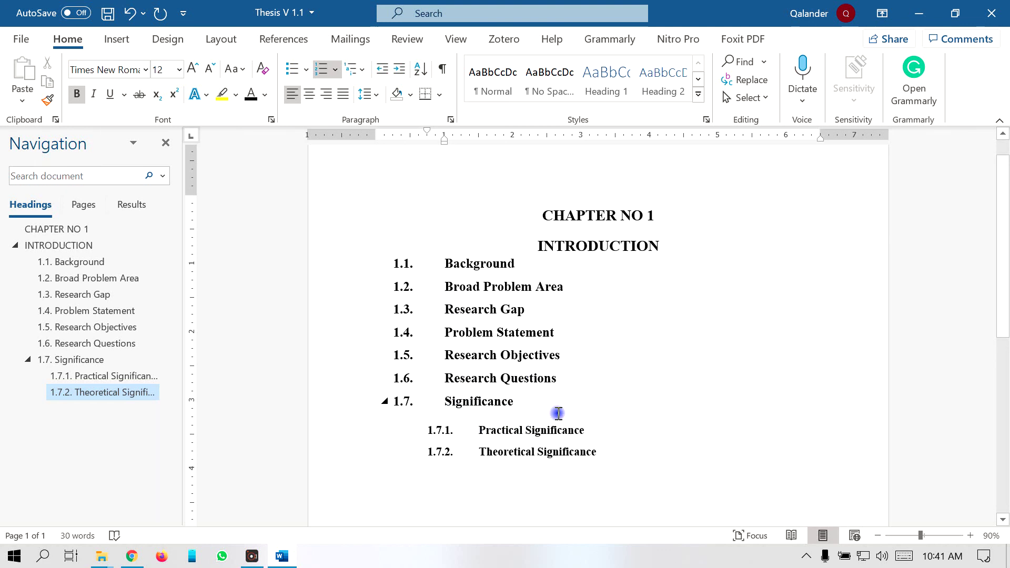
Add an empty line below the Theoretical Significance subheading and insert a page break there
{"action": "scroll", "coordinate": [556, 412], "scroll_direction": "up", "scroll_amount": 1}
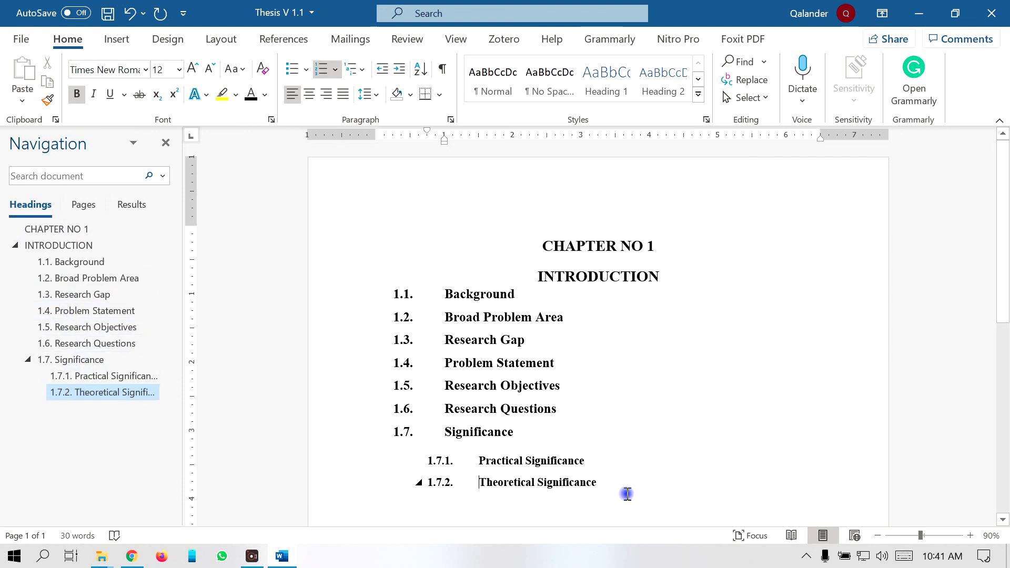
{"action": "scroll", "coordinate": [629, 491], "scroll_direction": "down", "scroll_amount": 2}
{"action": "left_click", "coordinate": [627, 386]}
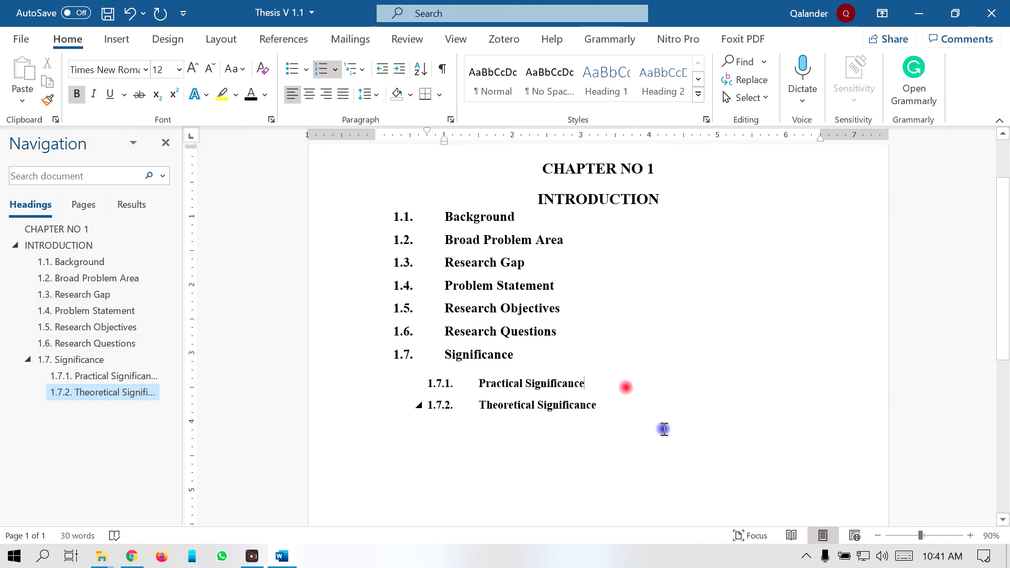
{"action": "left_click", "coordinate": [665, 421]}
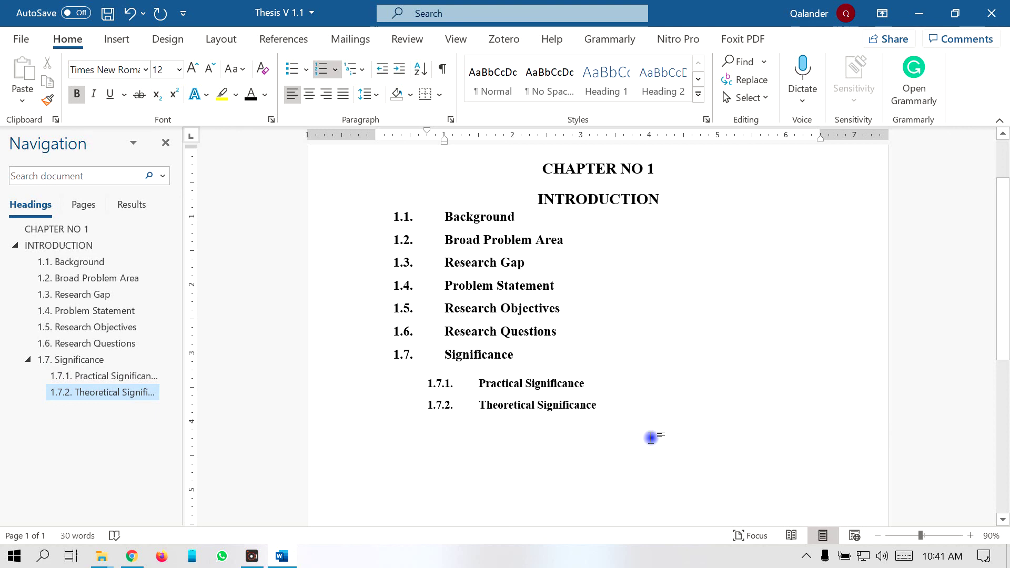
{"action": "key", "text": "Return"}
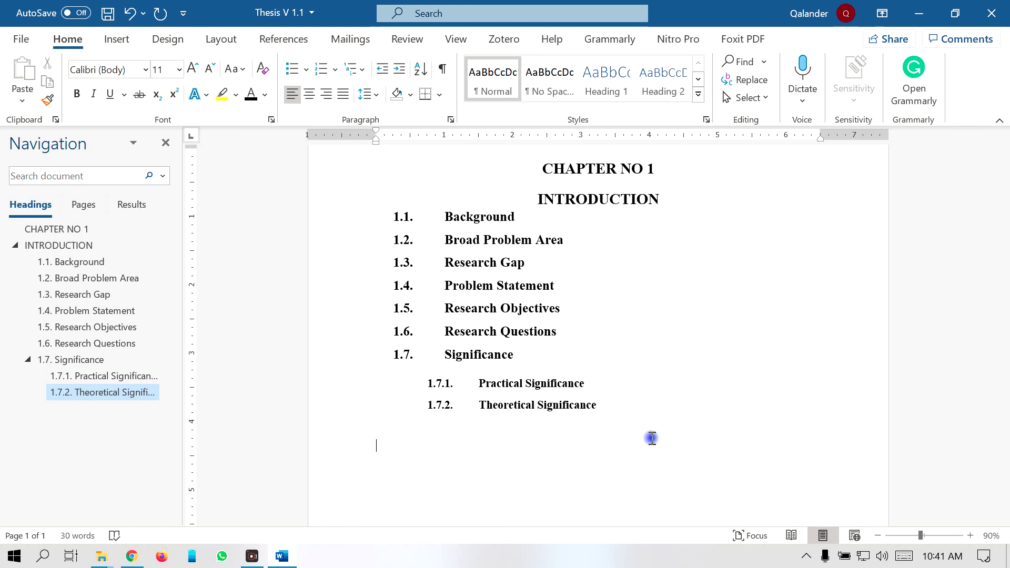
{"action": "key", "text": "ctrl+Return"}
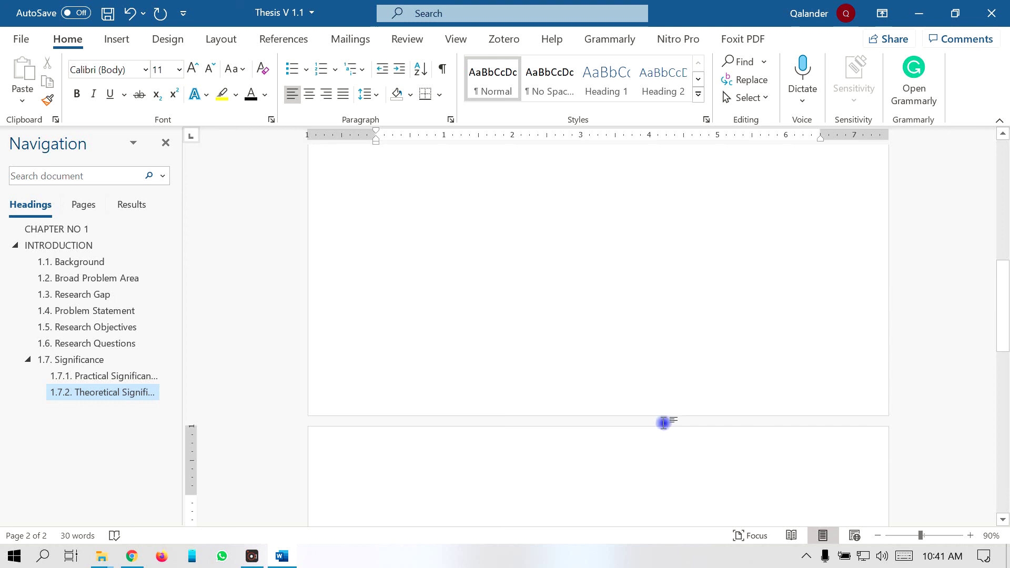
Enter the lines "Chapter No 2" and "Literature Review" at the start of the new page
{"action": "scroll", "coordinate": [664, 431], "scroll_direction": "down", "scroll_amount": 4}
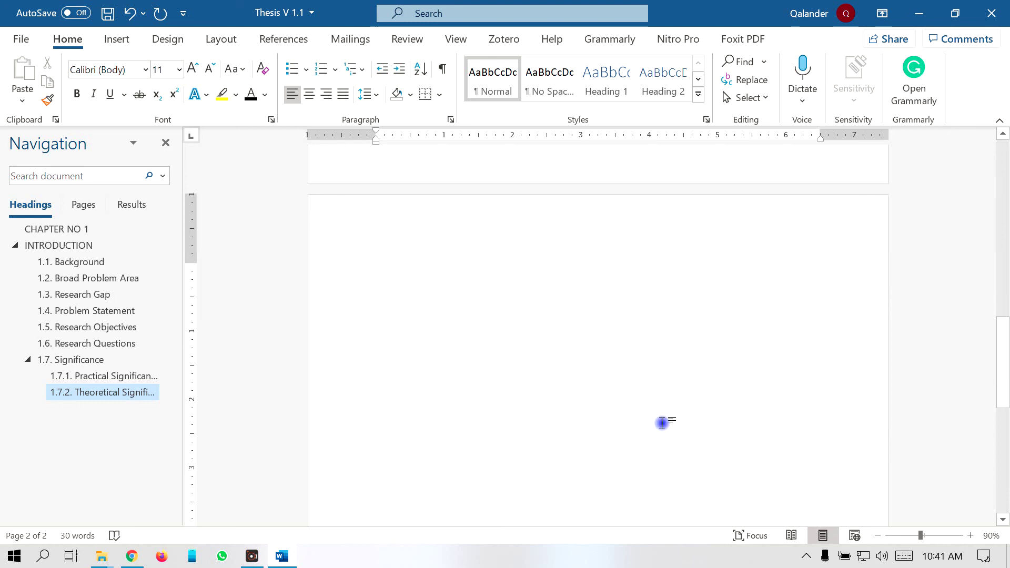
{"action": "type", "text": "hapter No 2"}
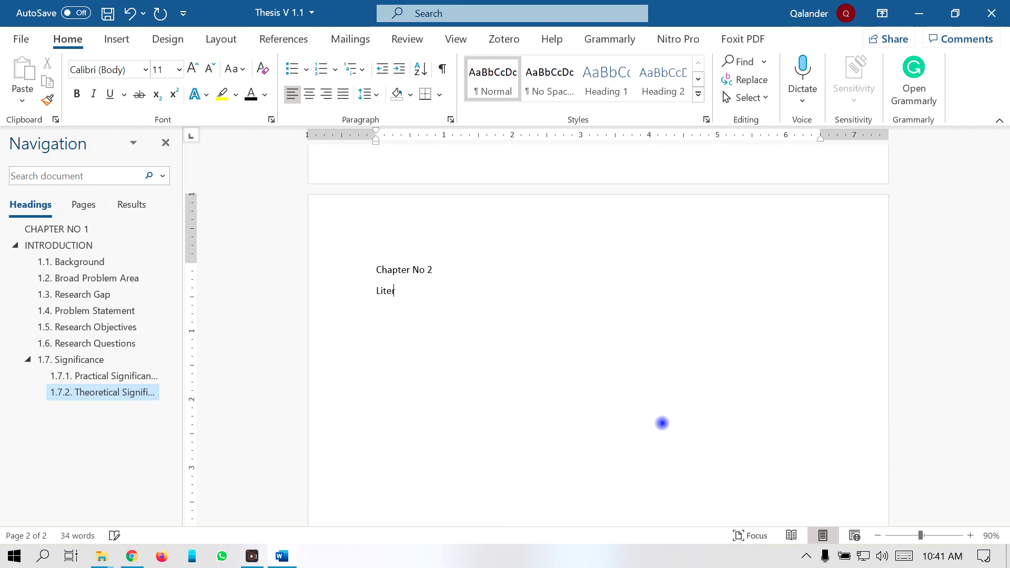
{"action": "type", "text": "e Review"}
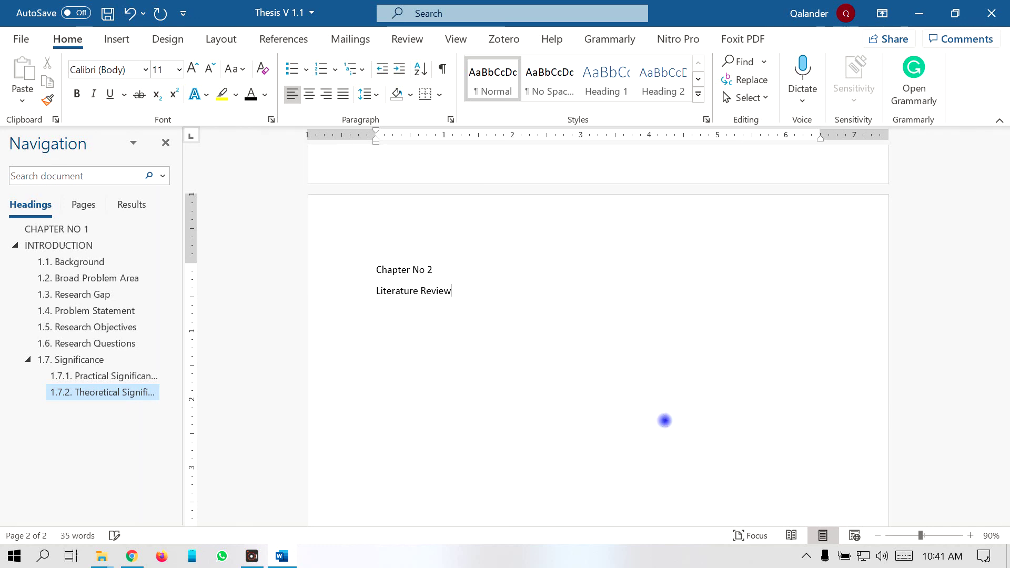
Enter "Description of Variable" on a line under Literature Review and paste three copies of it below
{"action": "key", "text": "Return"}
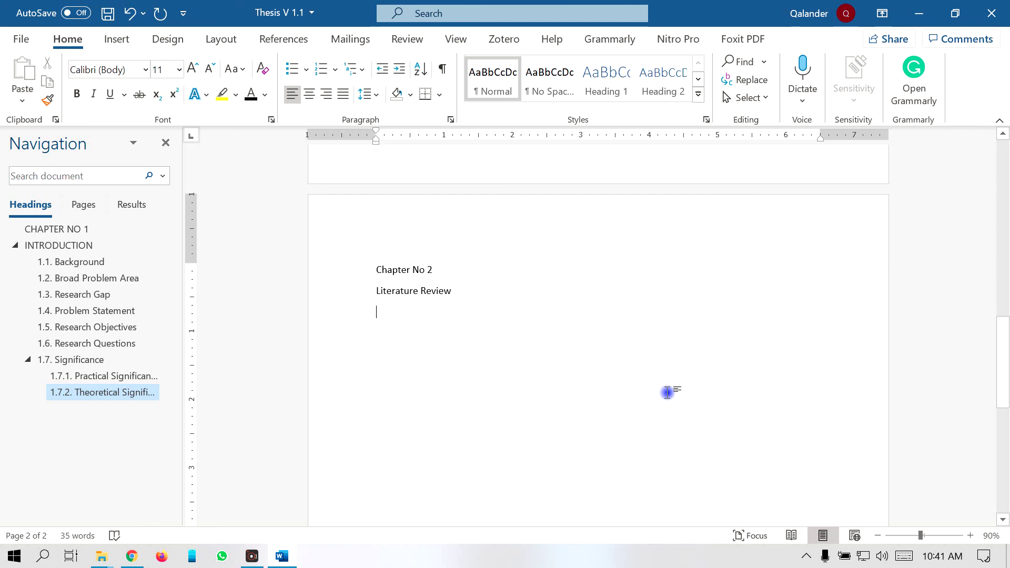
{"action": "type", "text": "De"}
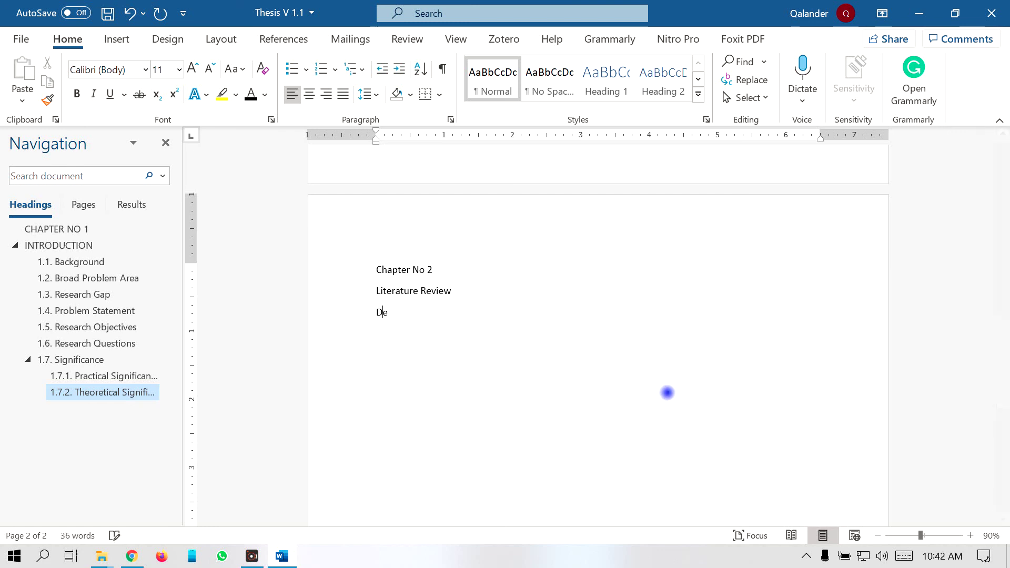
{"action": "type", "text": "scription of Variable"}
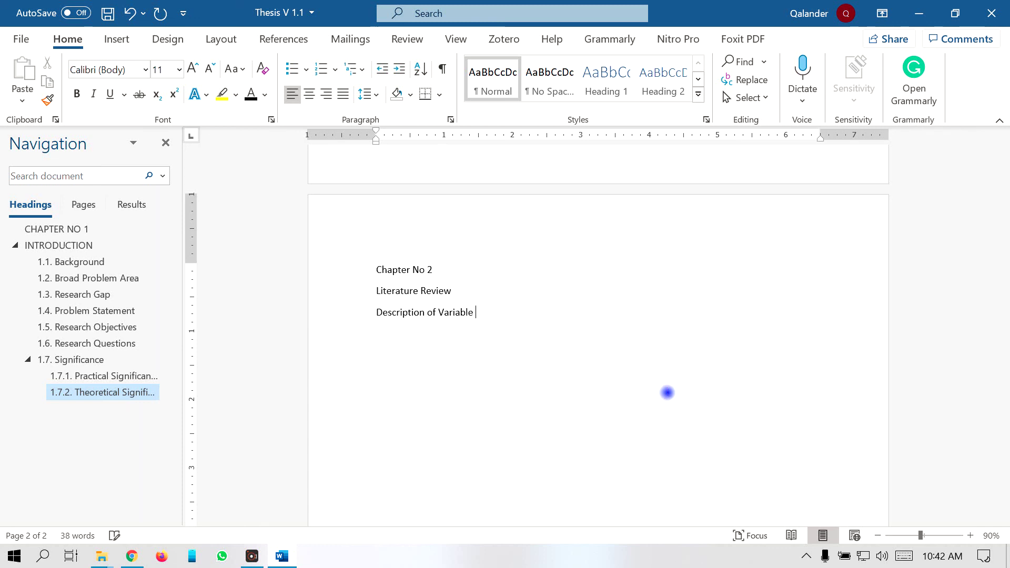
{"action": "left_click_drag", "start_coordinate": [377, 312], "coordinate": [474, 345]}
{"action": "key", "text": "ctrl+c"}
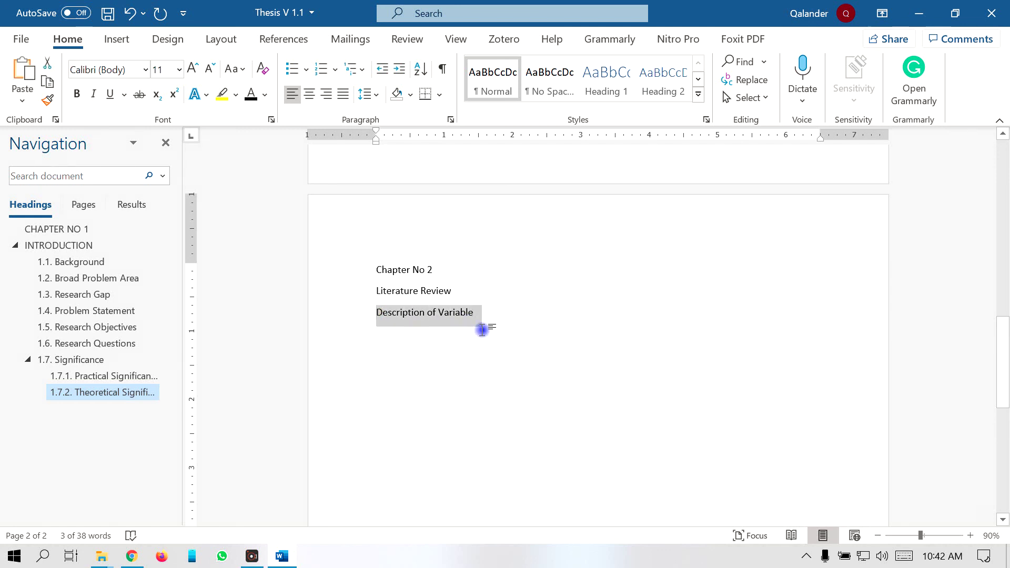
{"action": "left_click", "coordinate": [477, 320]}
{"action": "key", "text": "Return"}
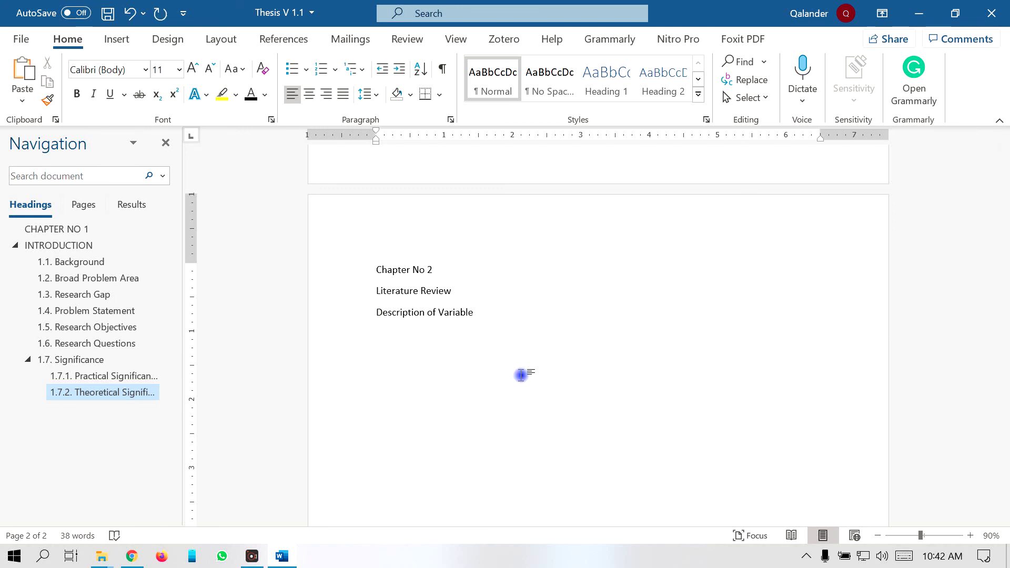
{"action": "key", "text": "ctrl+v"}
{"action": "key", "text": "ctrl+v"}
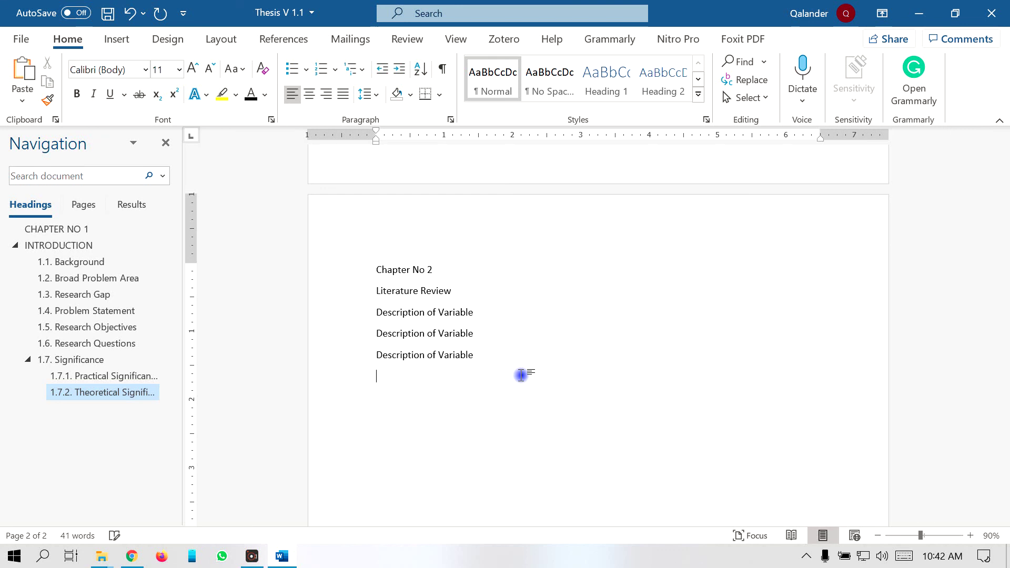
{"action": "key", "text": "ctrl+v"}
Append the numbers 1, 2, 3 and 4 in order to the four Description of Variable lines
{"action": "left_click", "coordinate": [489, 312]}
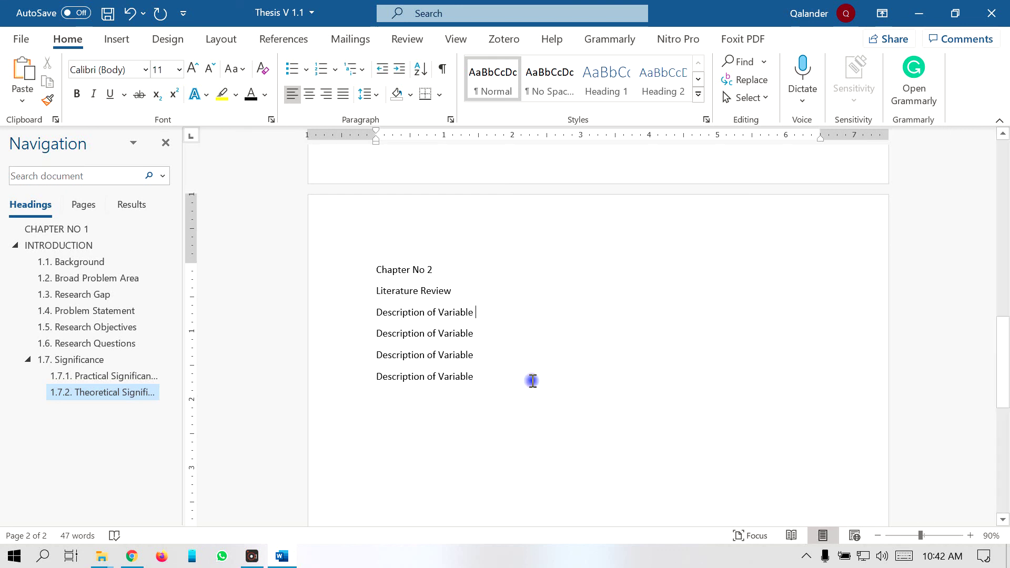
{"action": "type", "text": "1"}
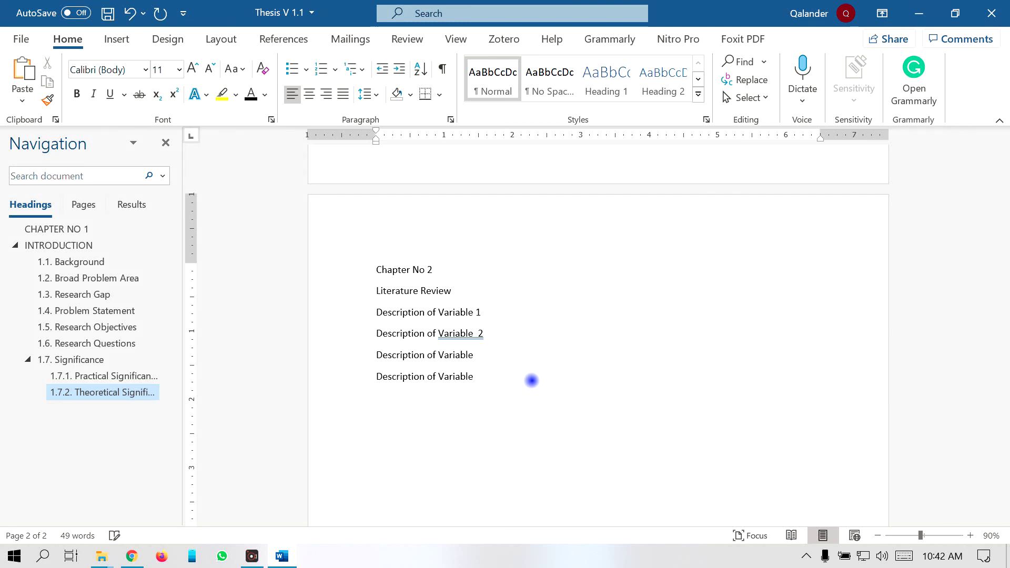
{"action": "left_click", "coordinate": [532, 380]}
Correct the double spaces in "Variable 2" and "Variable 3" using the grammar suggestions
{"action": "right_click", "coordinate": [470, 333]}
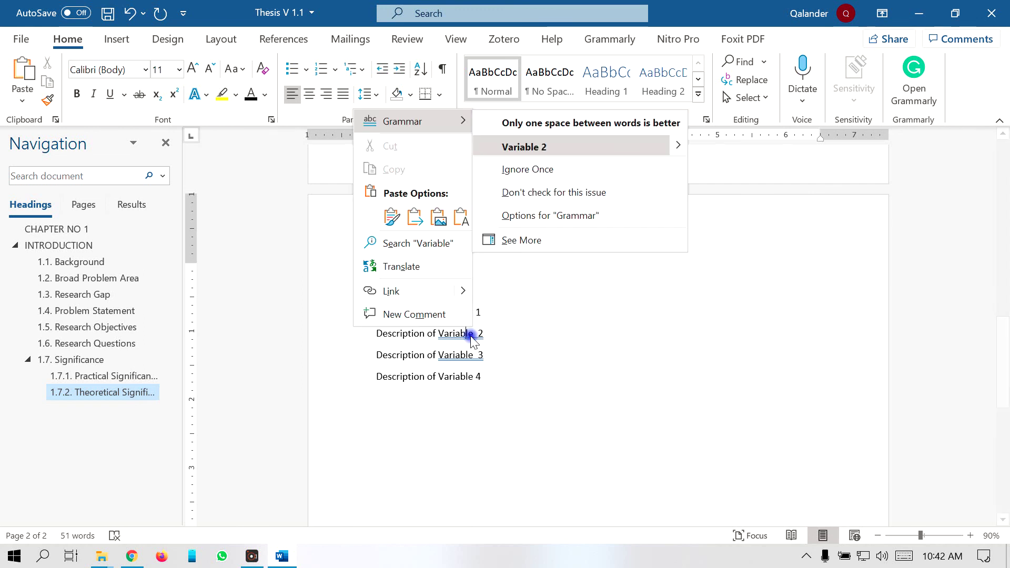
{"action": "left_click", "coordinate": [461, 355]}
{"action": "left_click", "coordinate": [462, 316]}
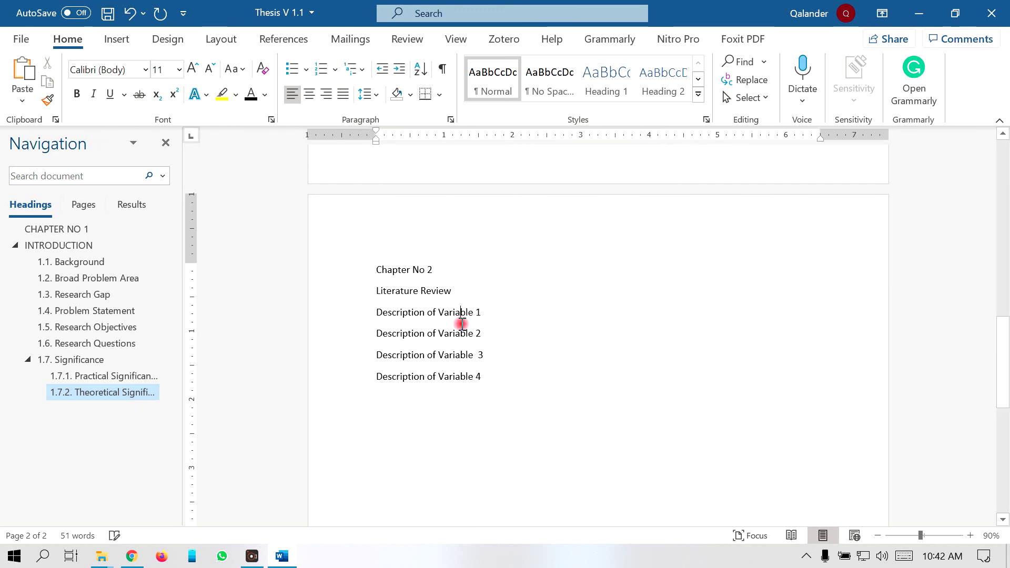
{"action": "right_click", "coordinate": [453, 360]}
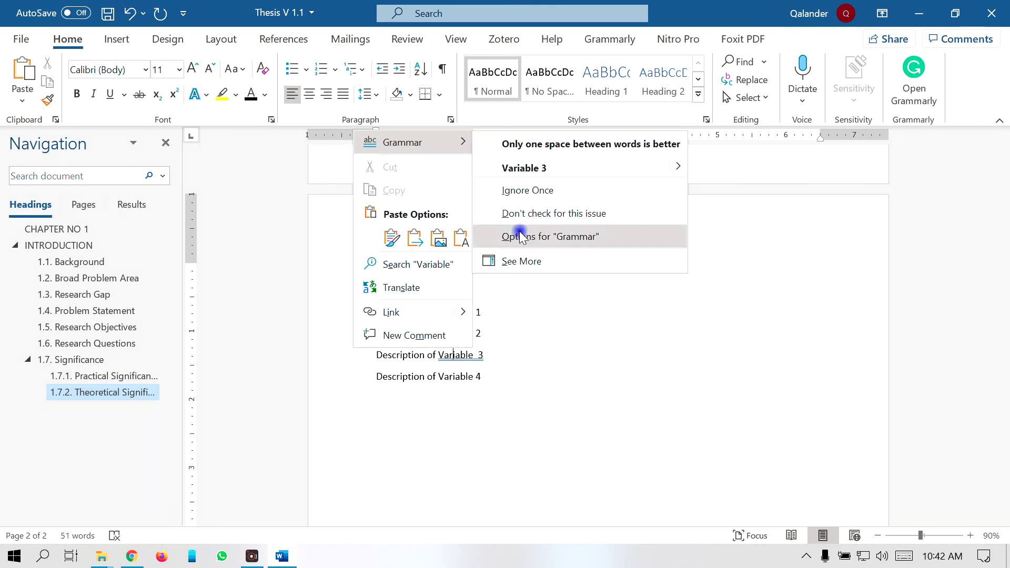
{"action": "left_click", "coordinate": [530, 167]}
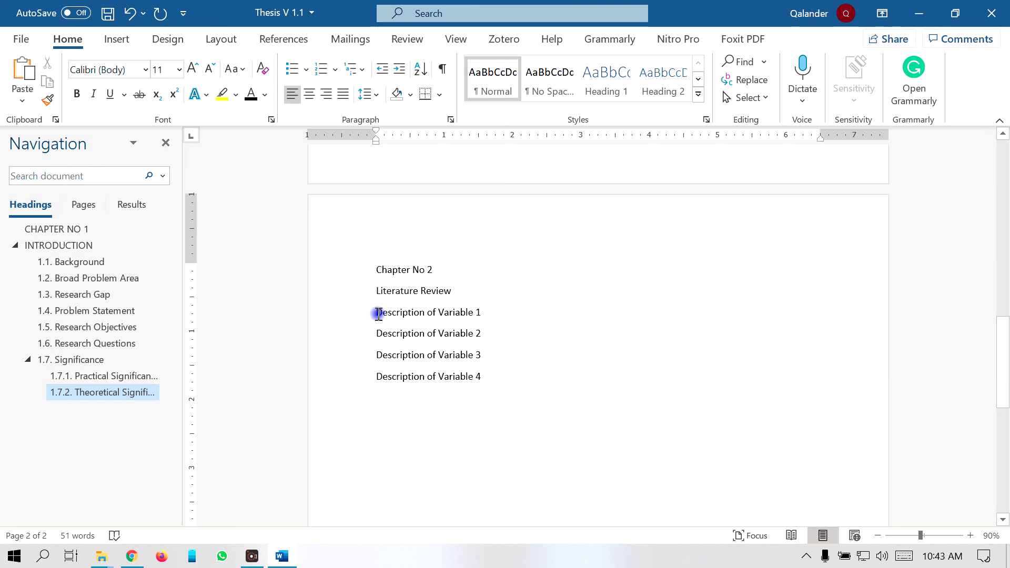
{"action": "left_click_drag", "start_coordinate": [378, 315], "coordinate": [480, 315]}
{"action": "left_click_drag", "start_coordinate": [376, 334], "coordinate": [484, 343]}
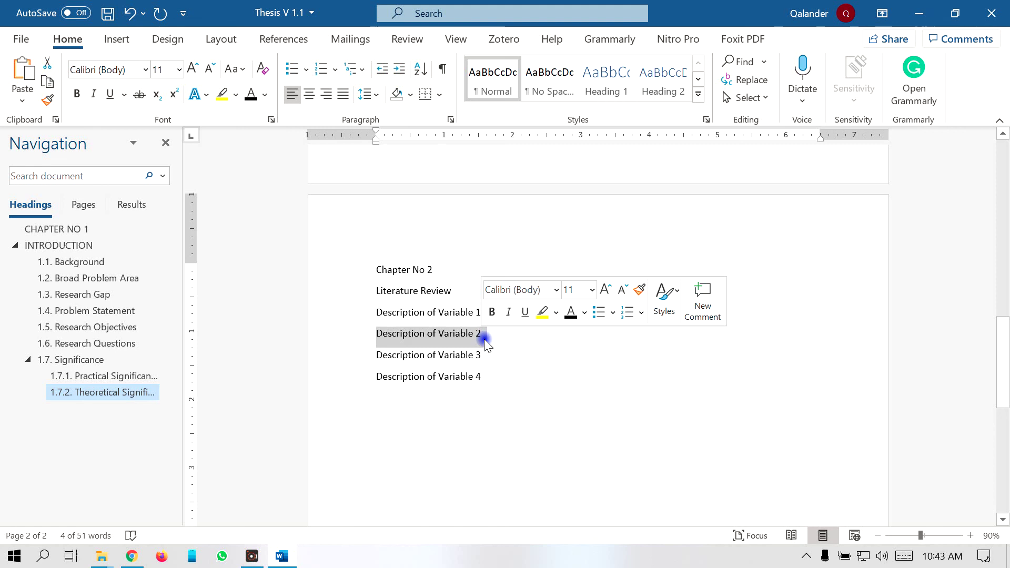
{"action": "left_click", "coordinate": [433, 316]}
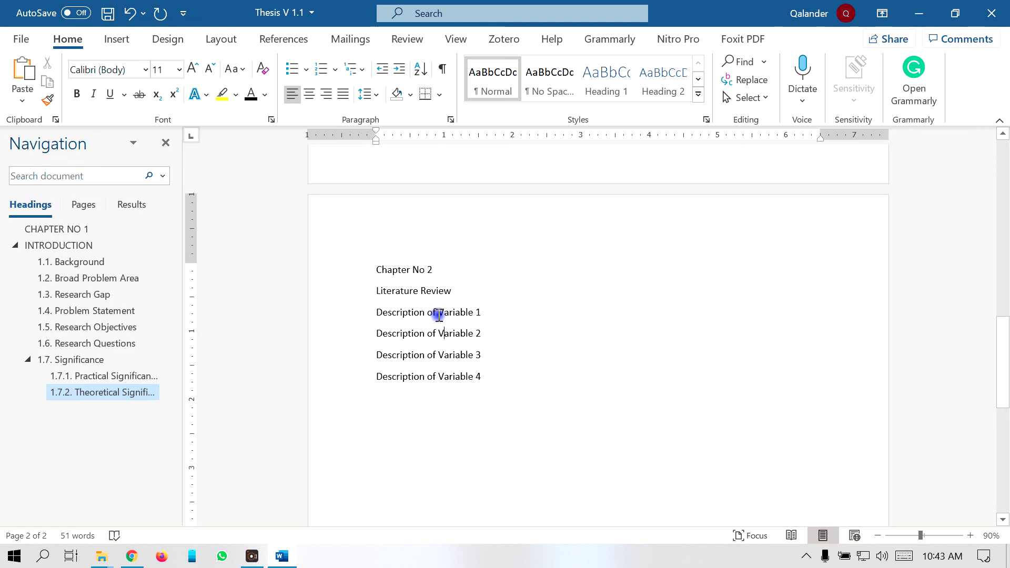
{"action": "left_click_drag", "start_coordinate": [378, 270], "coordinate": [442, 272]}
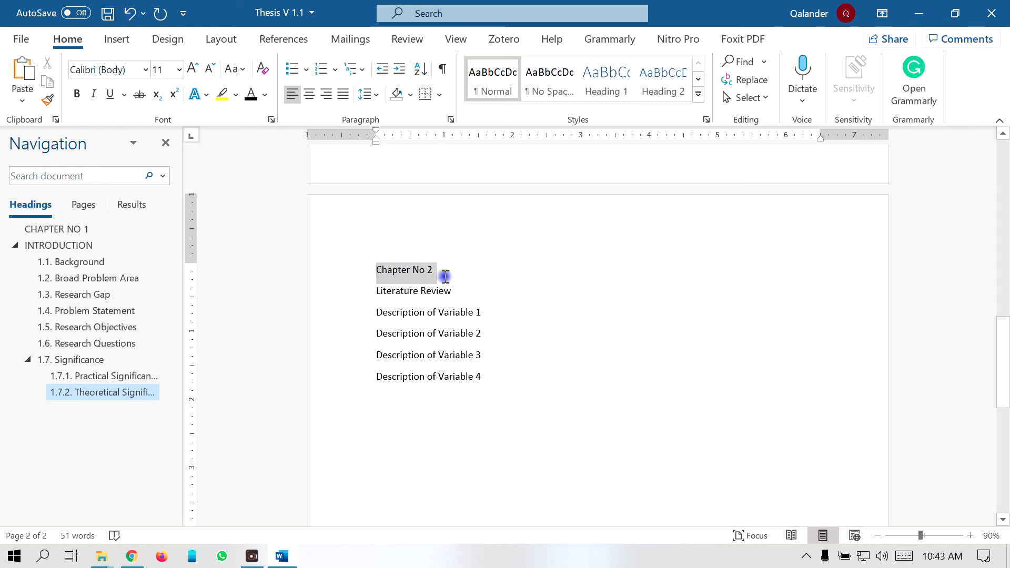
{"action": "left_click", "coordinate": [408, 270]}
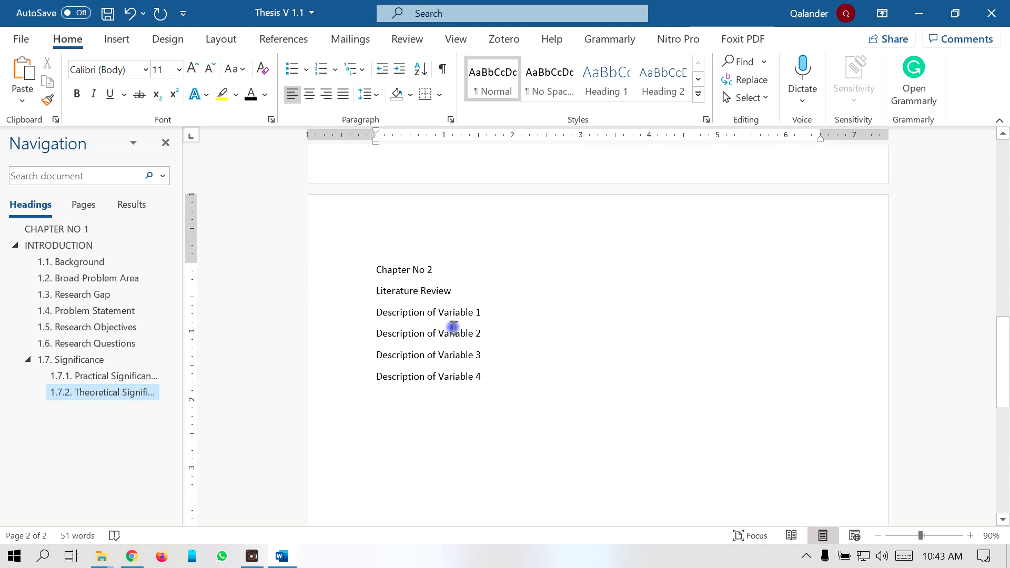
Copy the formatting of the CHAPTER NO 1 heading onto the "Chapter No 2" and "Literature Review" lines
{"action": "scroll", "coordinate": [455, 328], "scroll_direction": "up", "scroll_amount": 3}
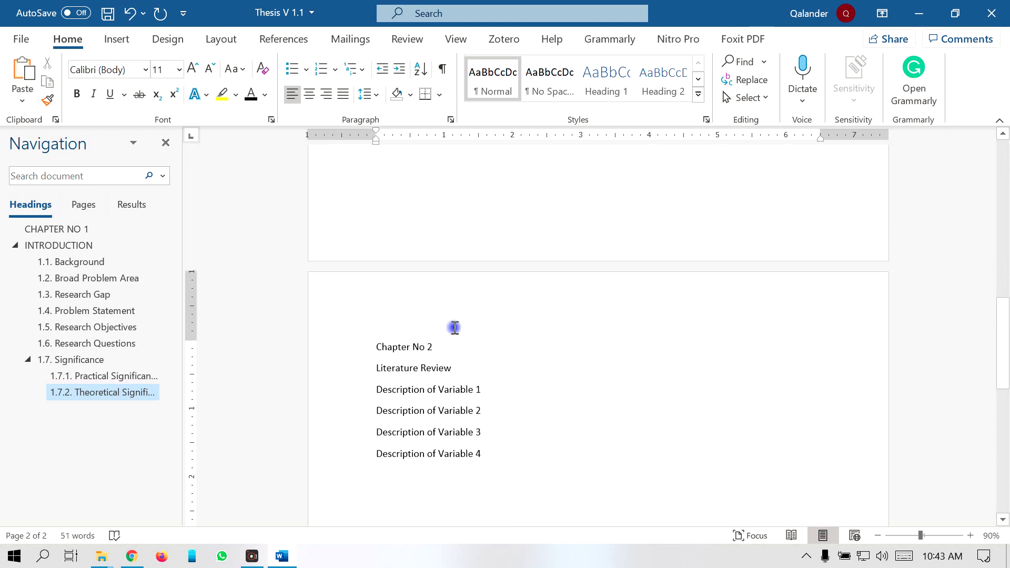
{"action": "scroll", "coordinate": [454, 327], "scroll_direction": "up", "scroll_amount": 10}
{"action": "scroll", "coordinate": [454, 327], "scroll_direction": "up", "scroll_amount": 3}
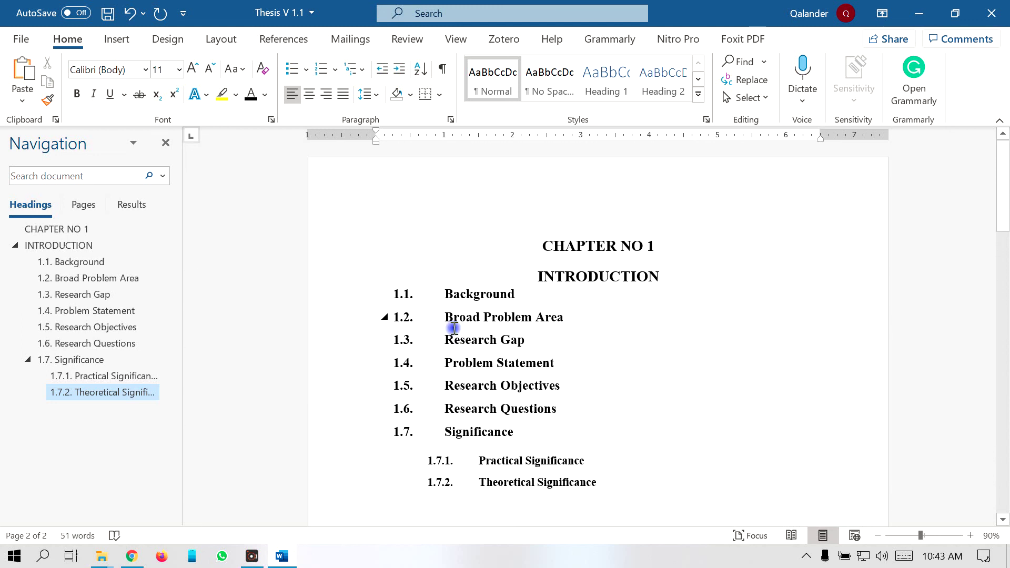
{"action": "left_click", "coordinate": [613, 245]}
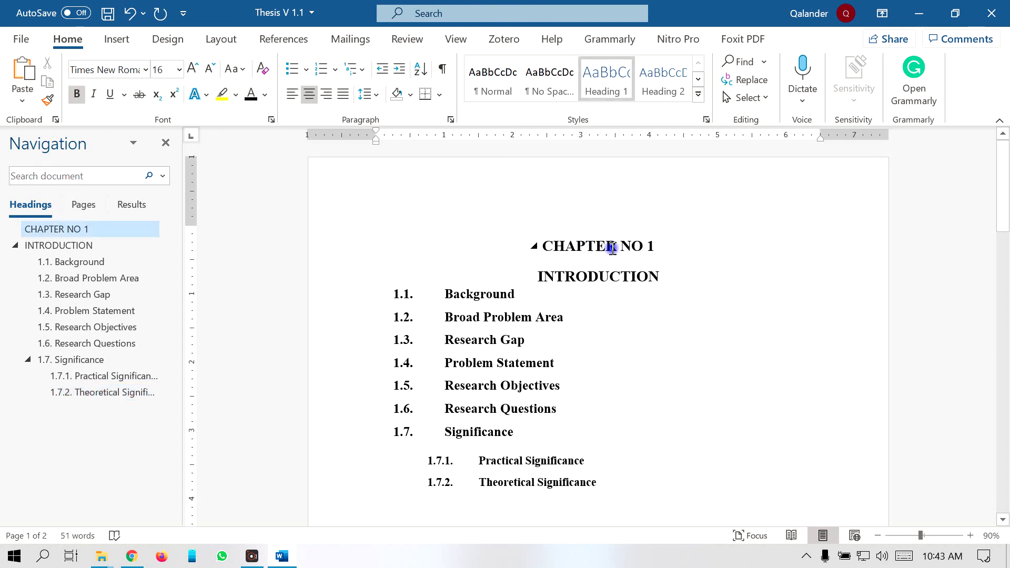
{"action": "left_click", "coordinate": [46, 106]}
{"action": "scroll", "coordinate": [278, 281], "scroll_direction": "down", "scroll_amount": 6}
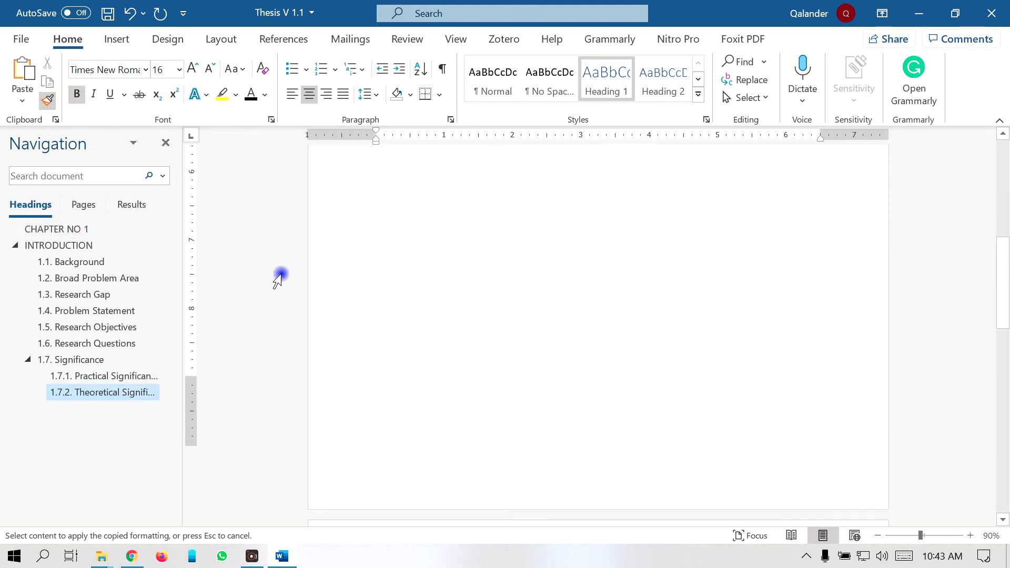
{"action": "scroll", "coordinate": [277, 280], "scroll_direction": "down", "scroll_amount": 5}
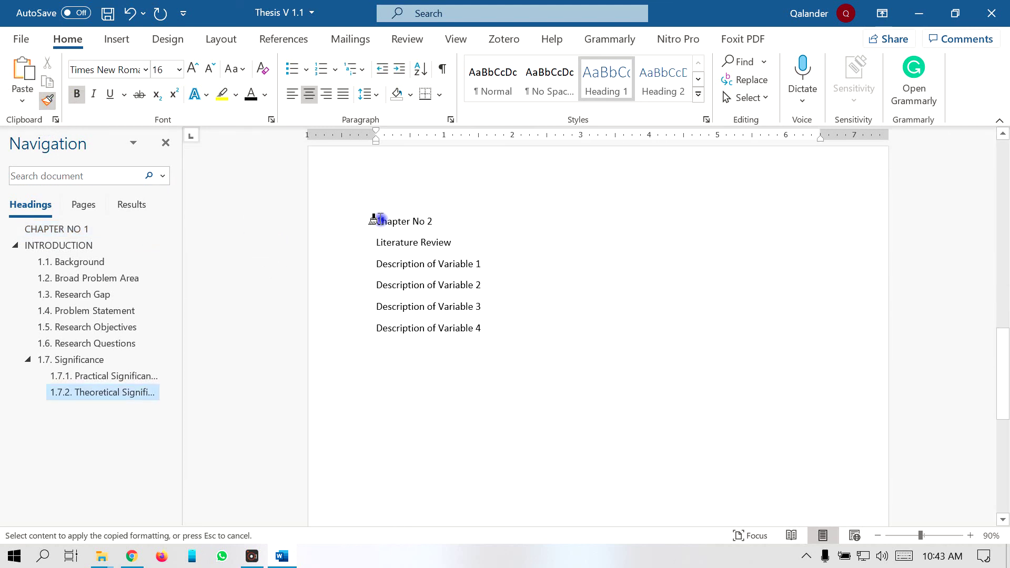
{"action": "mouse_move", "coordinate": [377, 220]}
{"action": "left_mouse_down"}
{"action": "mouse_move", "coordinate": [463, 228]}
{"action": "mouse_move", "coordinate": [470, 239]}
{"action": "left_mouse_up"}
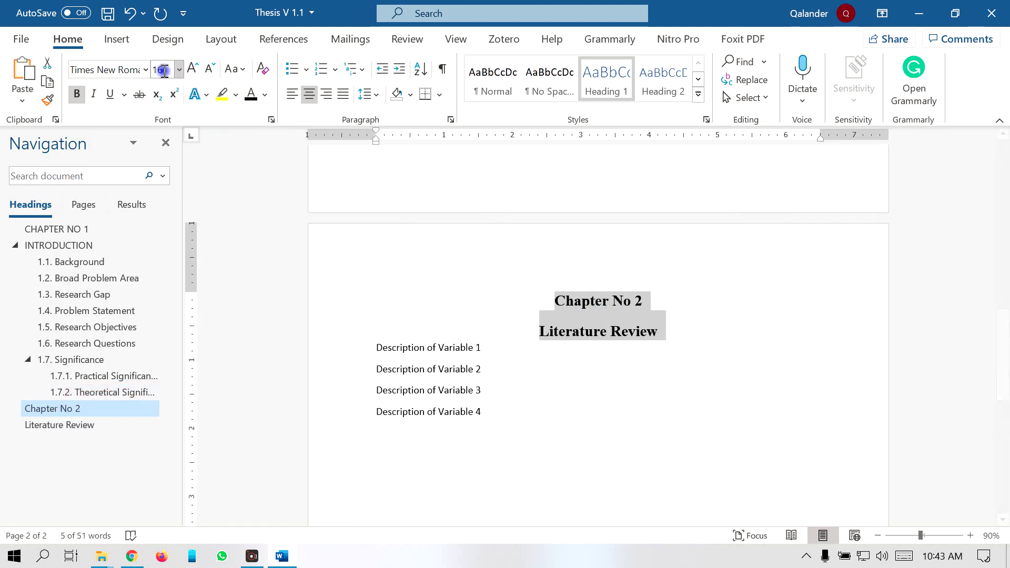
Change the case of the Chapter No 2 and Literature Review headings to UPPERCASE
{"action": "left_click", "coordinate": [243, 70]}
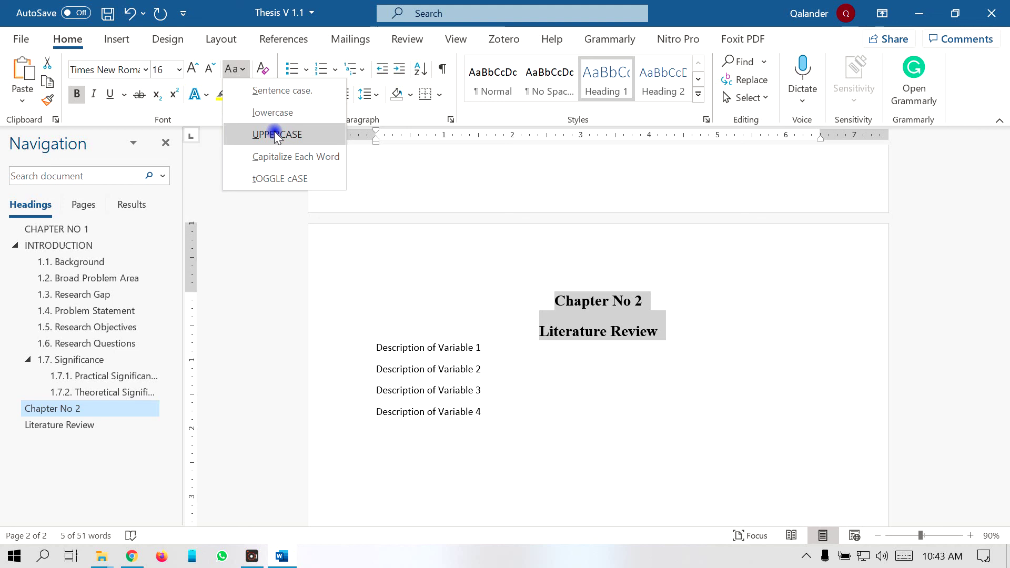
{"action": "left_click", "coordinate": [245, 70]}
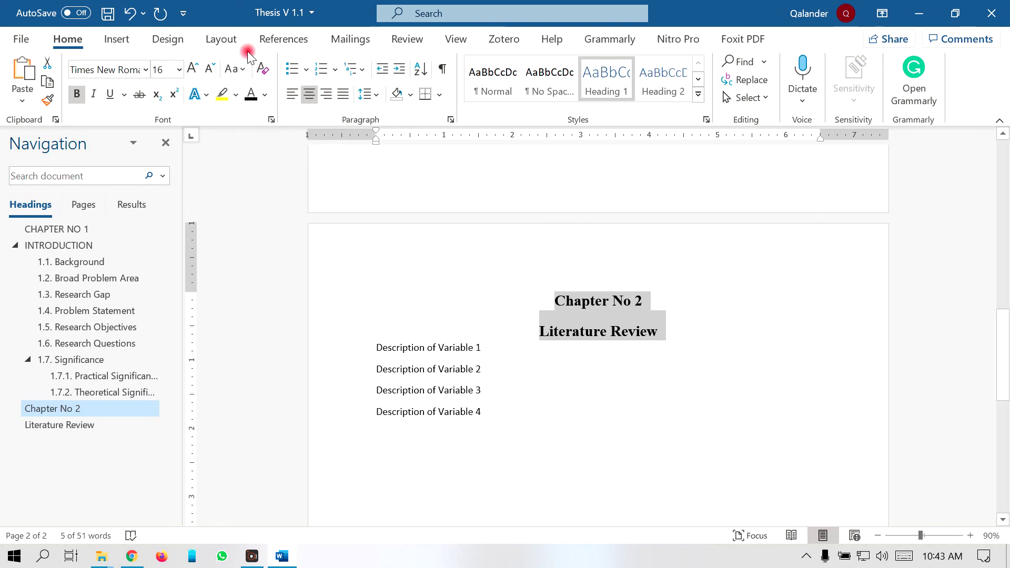
{"action": "left_click", "coordinate": [246, 71]}
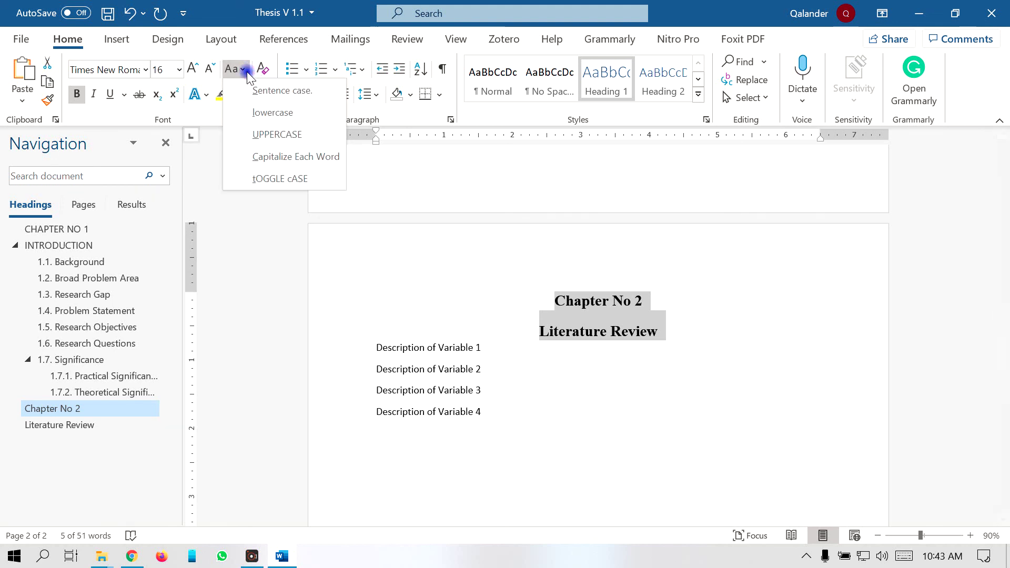
{"action": "left_click", "coordinate": [269, 135]}
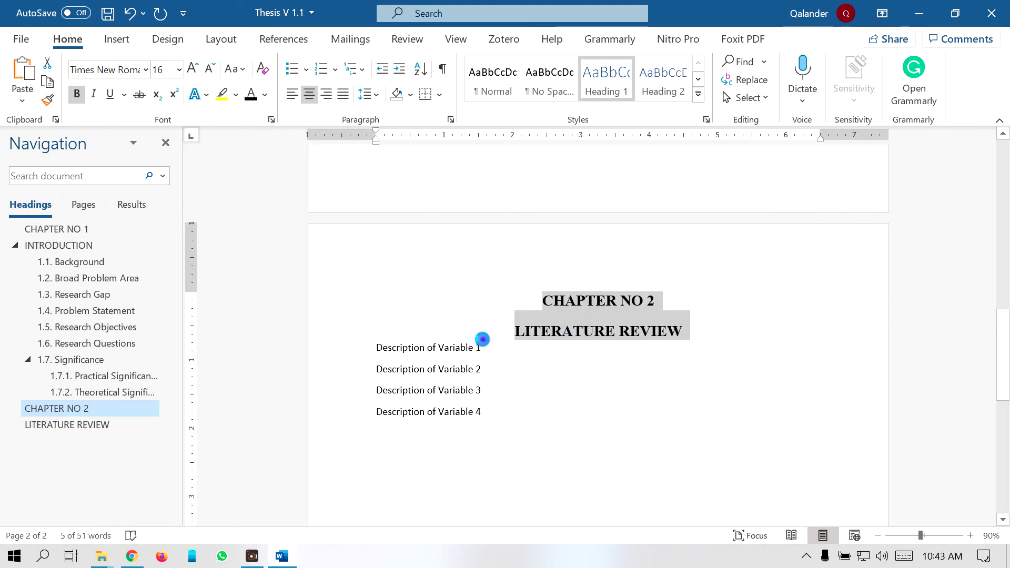
Add the four Description of Variable lines to the table of contents as Level 2
{"action": "left_click", "coordinate": [428, 349]}
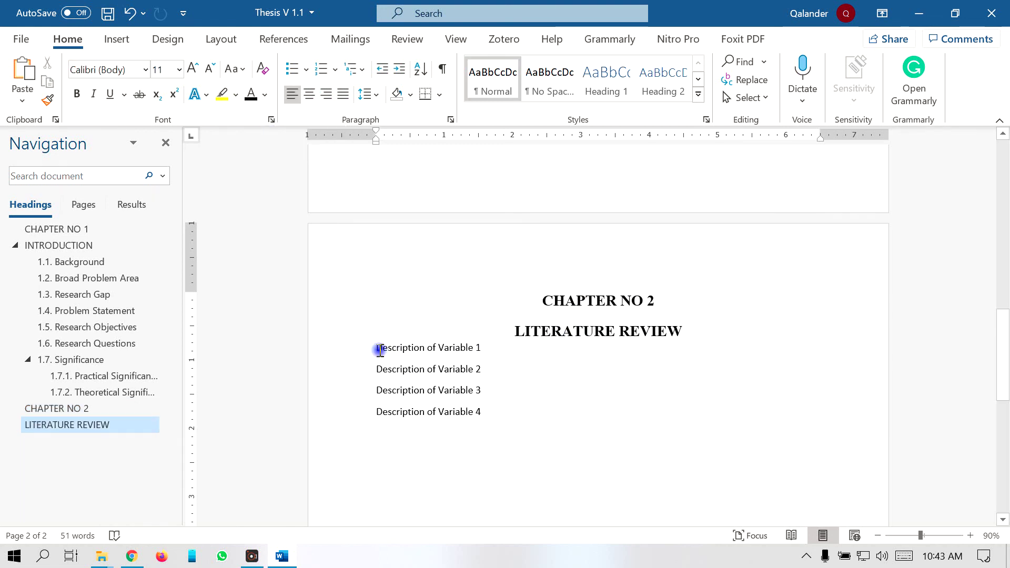
{"action": "left_click_drag", "start_coordinate": [377, 347], "coordinate": [491, 410]}
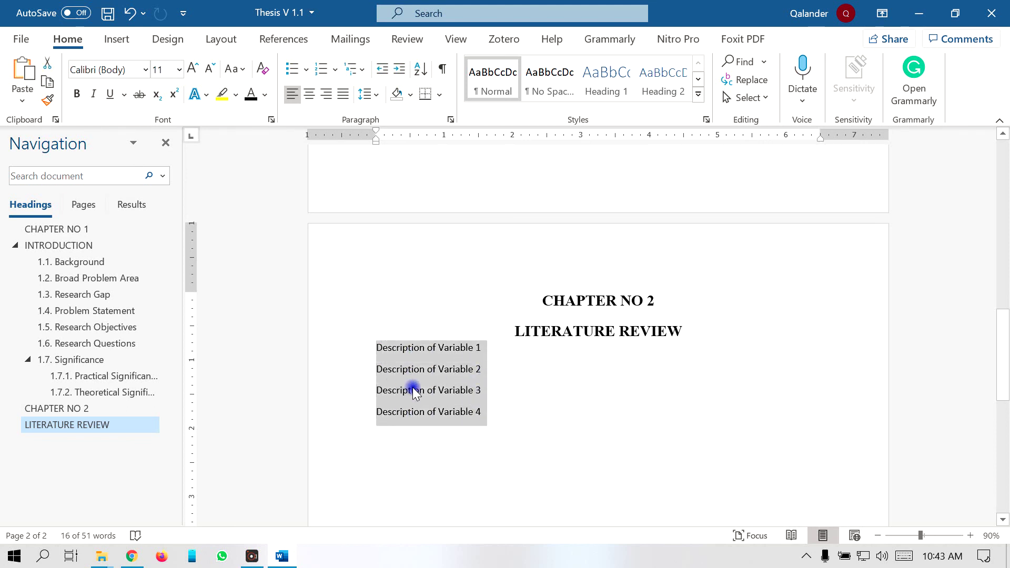
{"action": "left_click", "coordinate": [274, 41]}
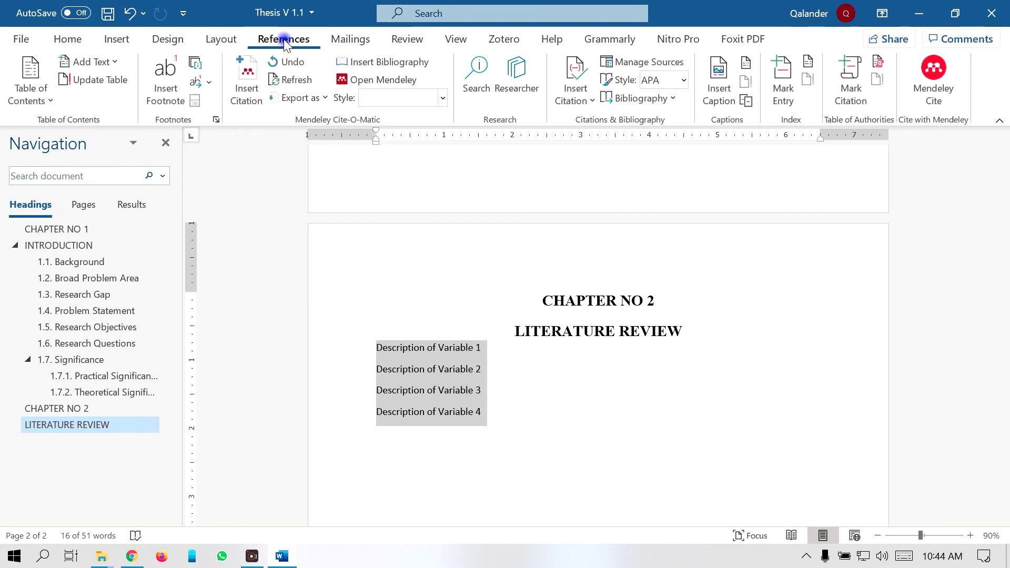
{"action": "left_click", "coordinate": [109, 64]}
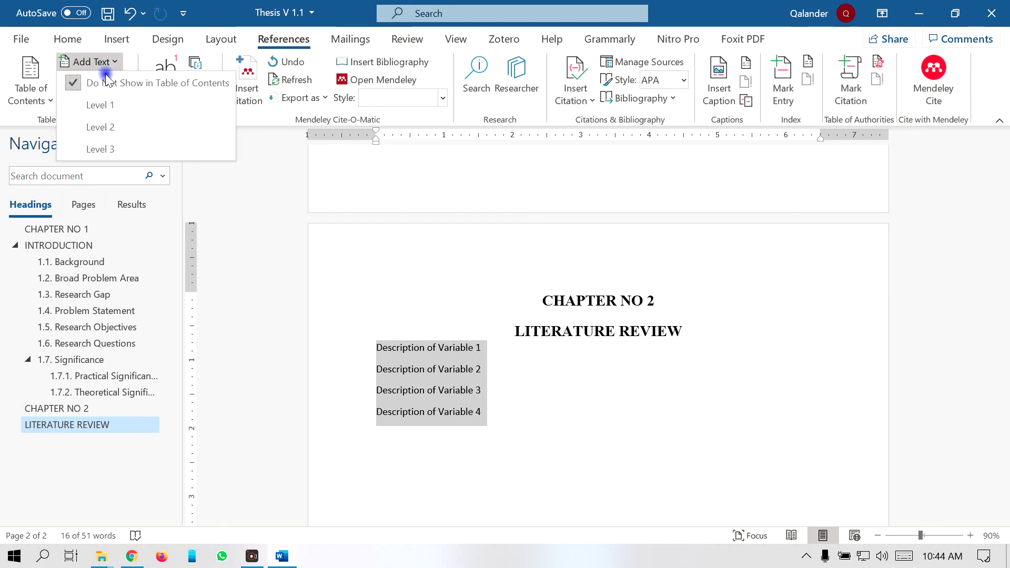
{"action": "left_click", "coordinate": [109, 129]}
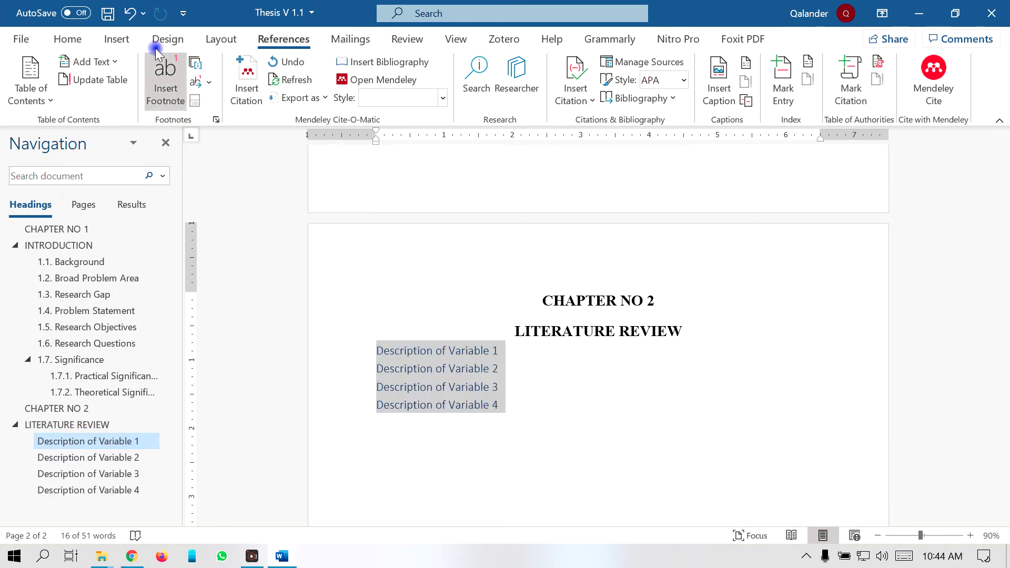
Format the four Description of Variable headings in black, size 14, Times New Roman
{"action": "left_click", "coordinate": [68, 39]}
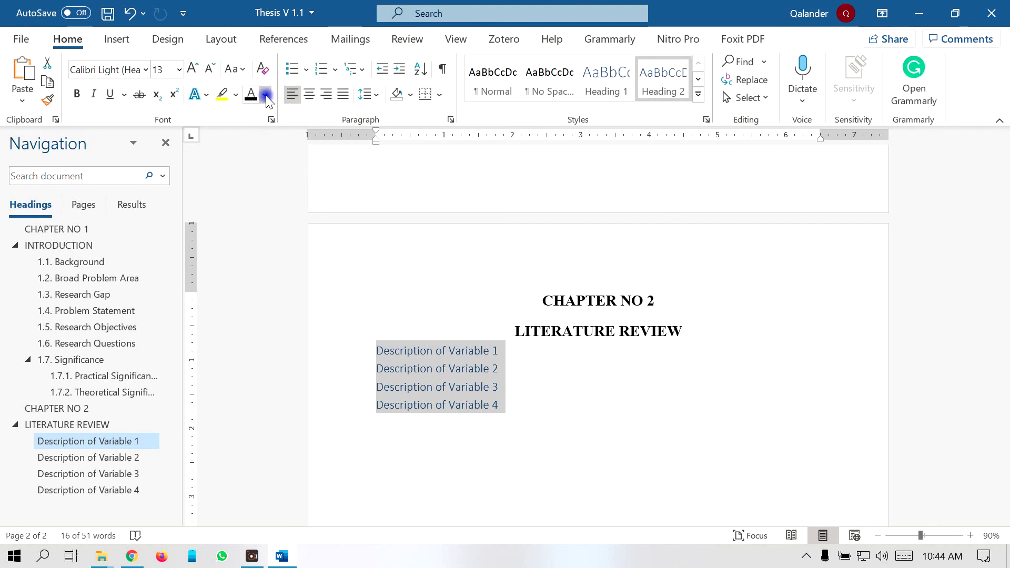
{"action": "left_click", "coordinate": [265, 95]}
{"action": "left_click", "coordinate": [265, 158]}
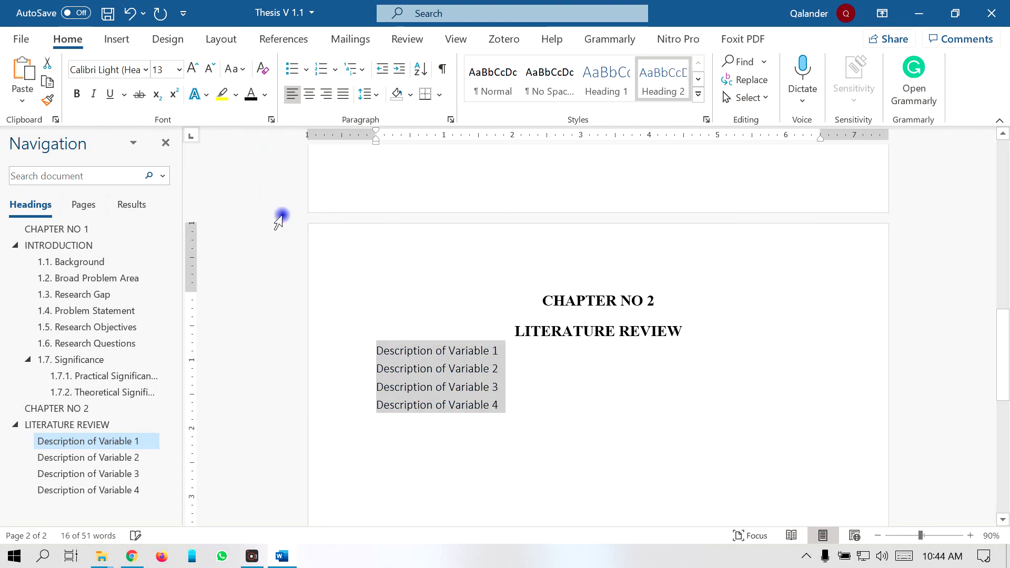
{"action": "left_click", "coordinate": [179, 71]}
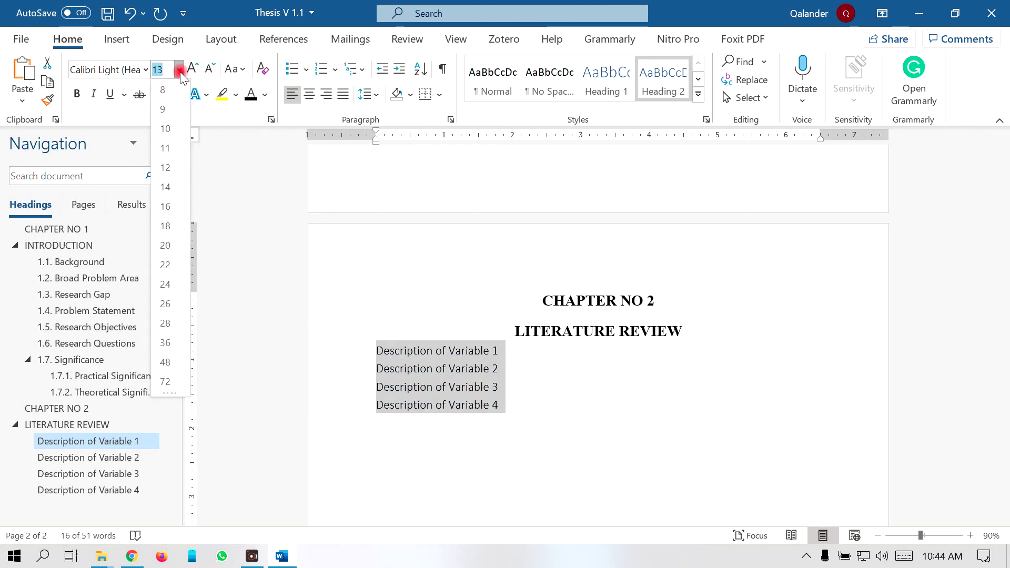
{"action": "left_click", "coordinate": [170, 184]}
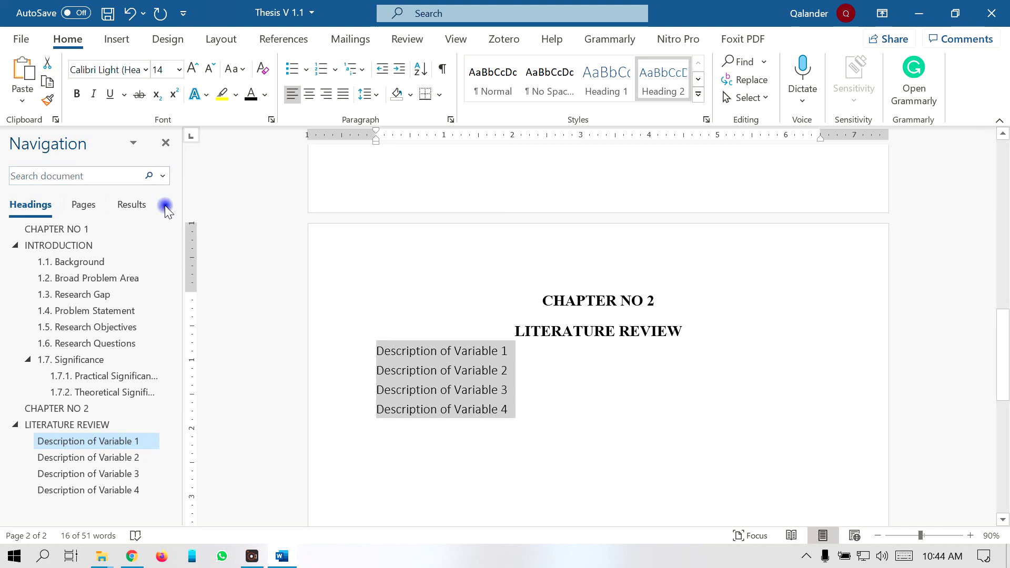
{"action": "left_click", "coordinate": [146, 70]}
{"action": "left_click", "coordinate": [118, 181]}
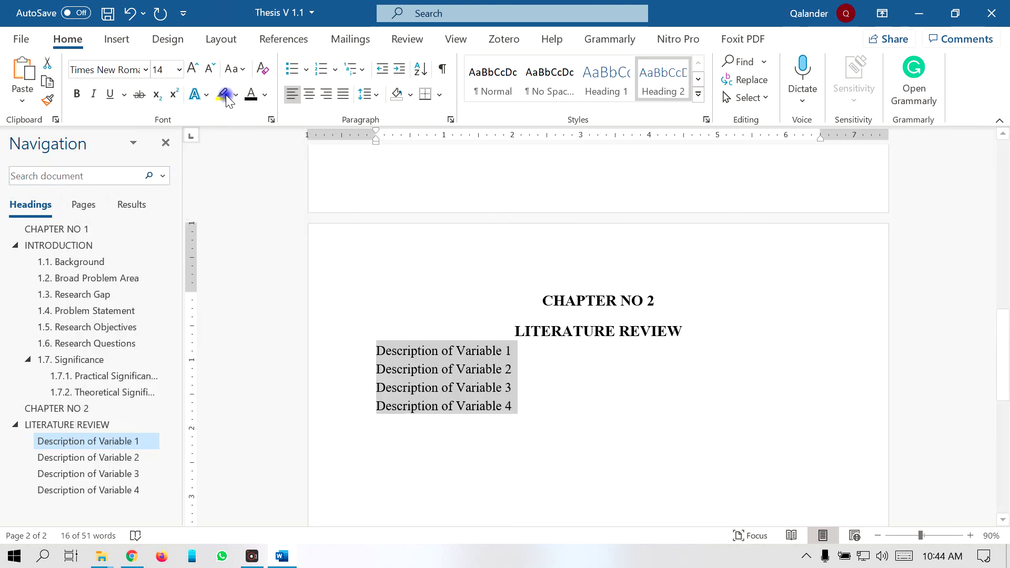
Number the four Description of Variable headings with a new number format "2.1." and make them bold
{"action": "left_click", "coordinate": [336, 69]}
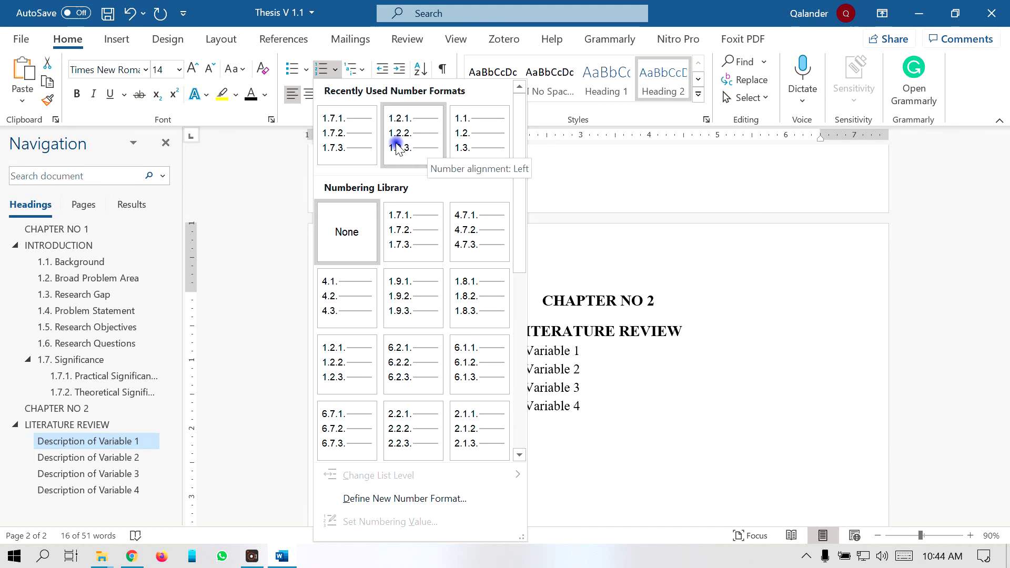
{"action": "left_click", "coordinate": [390, 499]}
{"action": "left_click", "coordinate": [634, 234]}
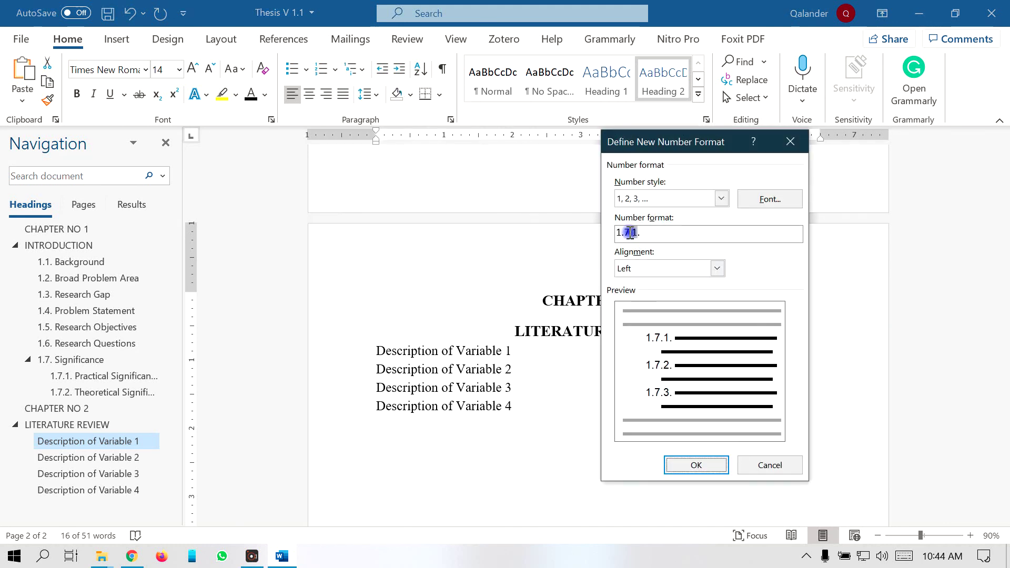
{"action": "left_click", "coordinate": [763, 466]}
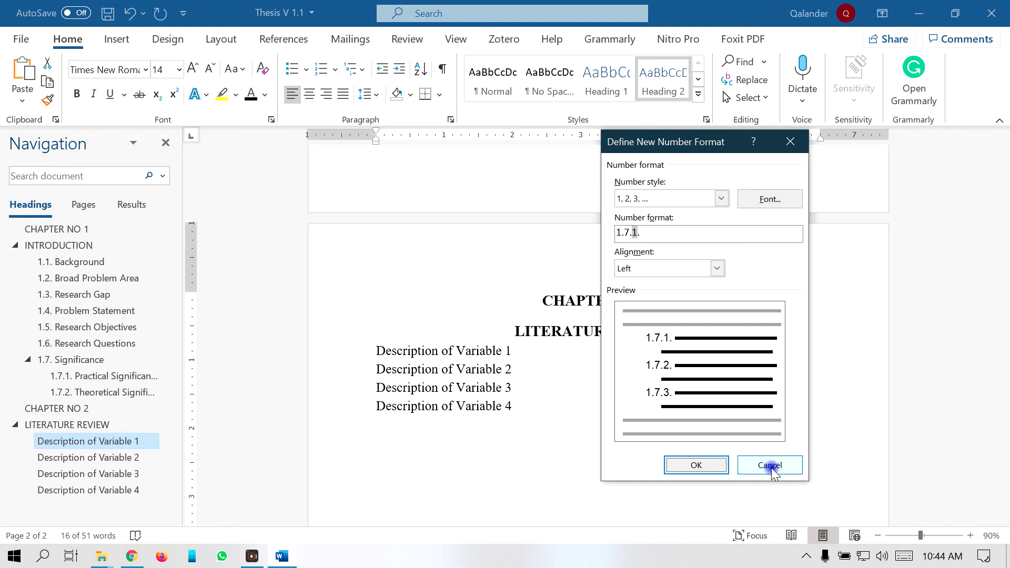
{"action": "double_click", "coordinate": [626, 234]}
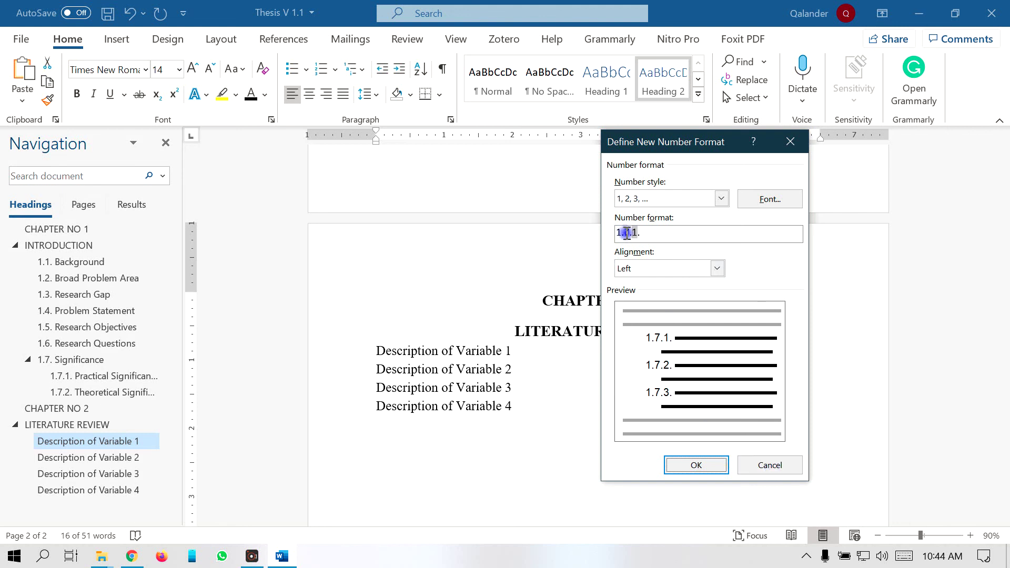
{"action": "double_click", "coordinate": [618, 232]}
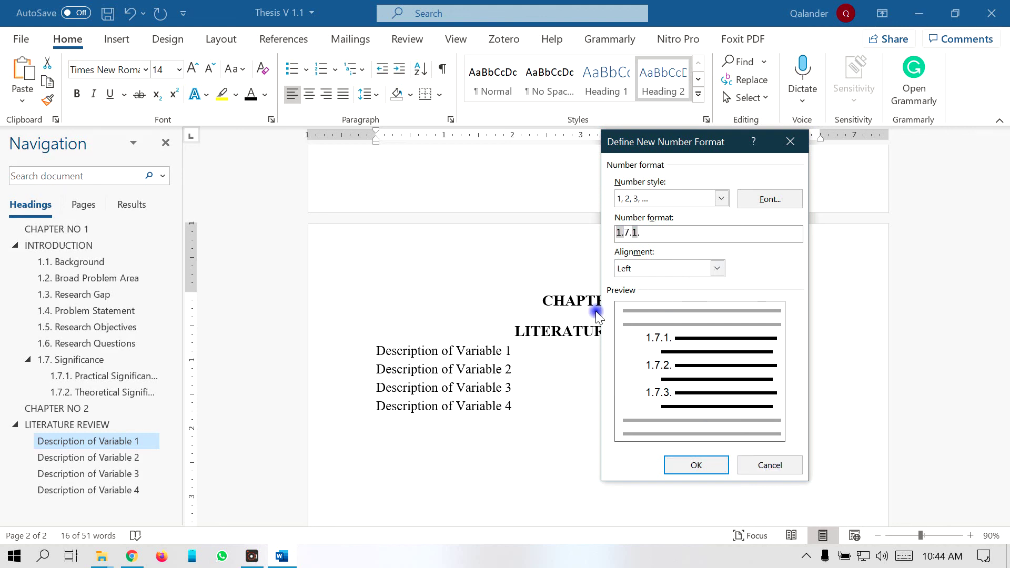
{"action": "key", "text": "Delete"}
{"action": "key", "text": "Delete"}
{"action": "key", "text": "Delete"}
{"action": "key", "text": "Delete"}
{"action": "type", "text": "2."}
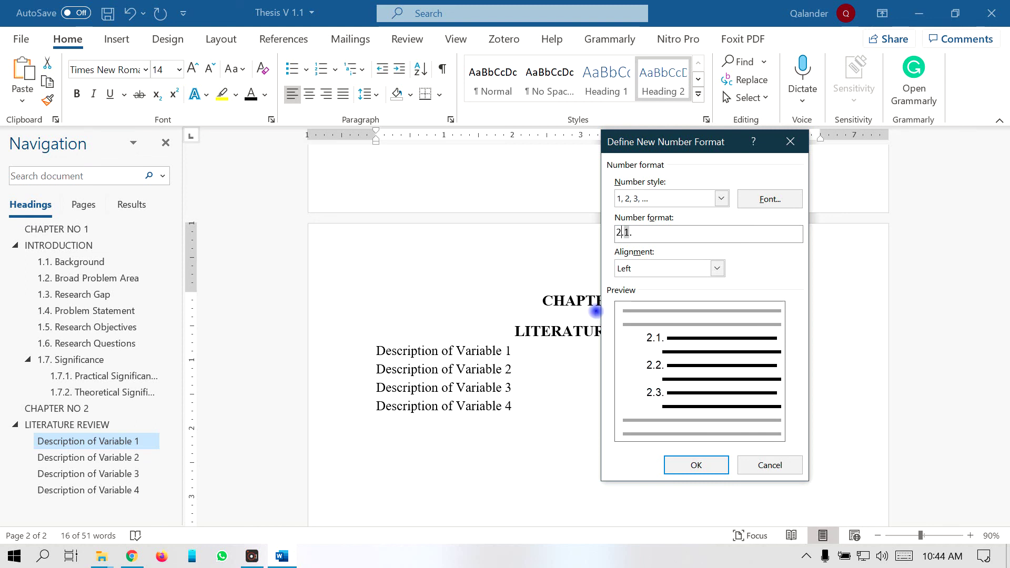
{"action": "left_click", "coordinate": [703, 464]}
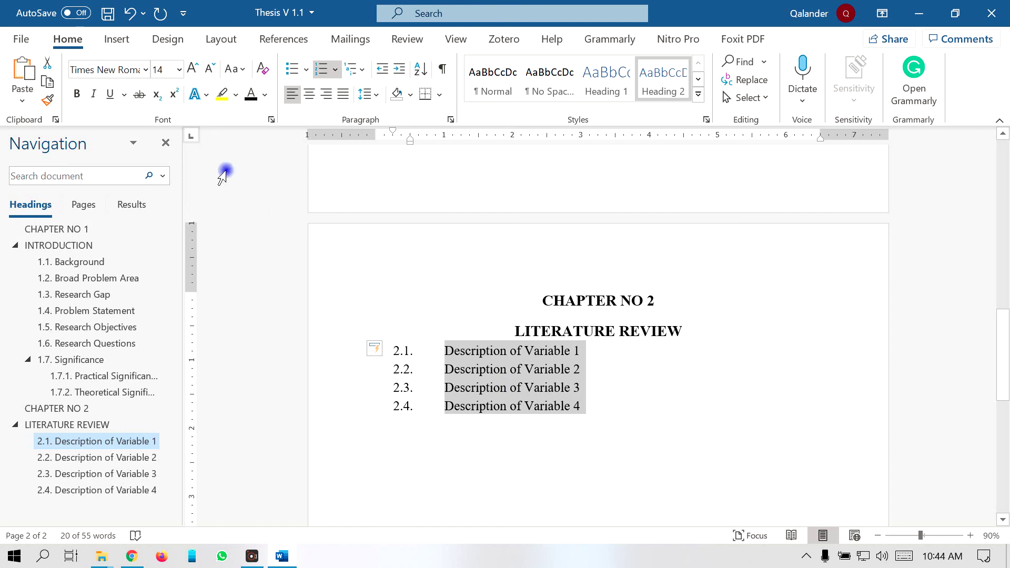
{"action": "left_click", "coordinate": [76, 95]}
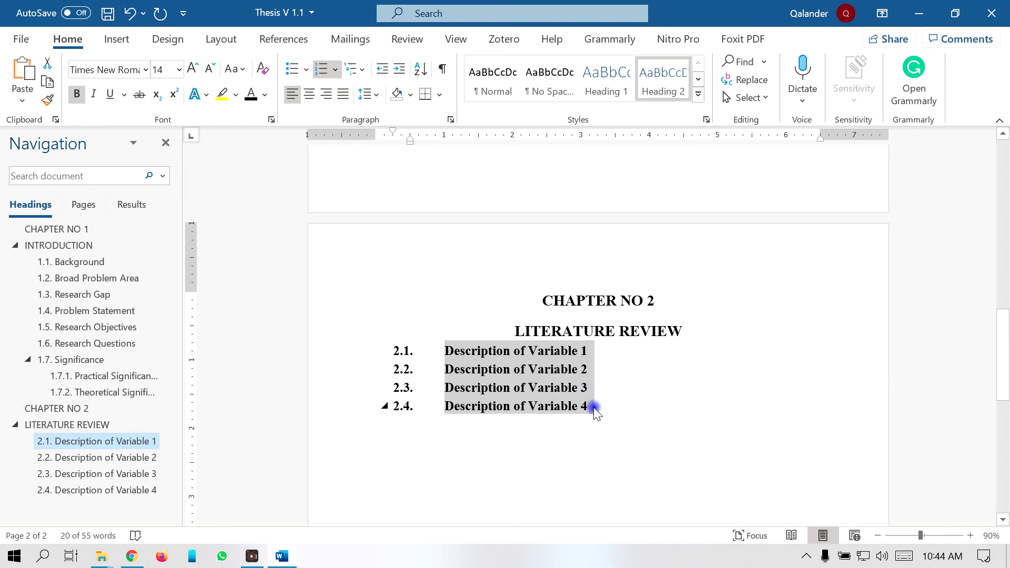
Add the lines "Theoritcal Framework", "Conceptual Framework" and "hypotheses" below Description of Variable 4
{"action": "left_click", "coordinate": [620, 446]}
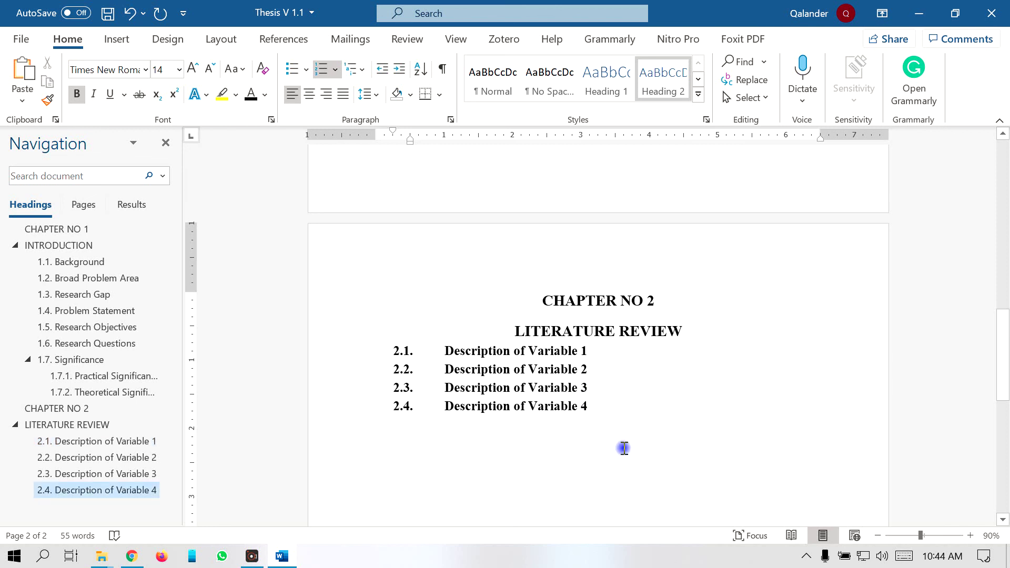
{"action": "key", "text": "Return"}
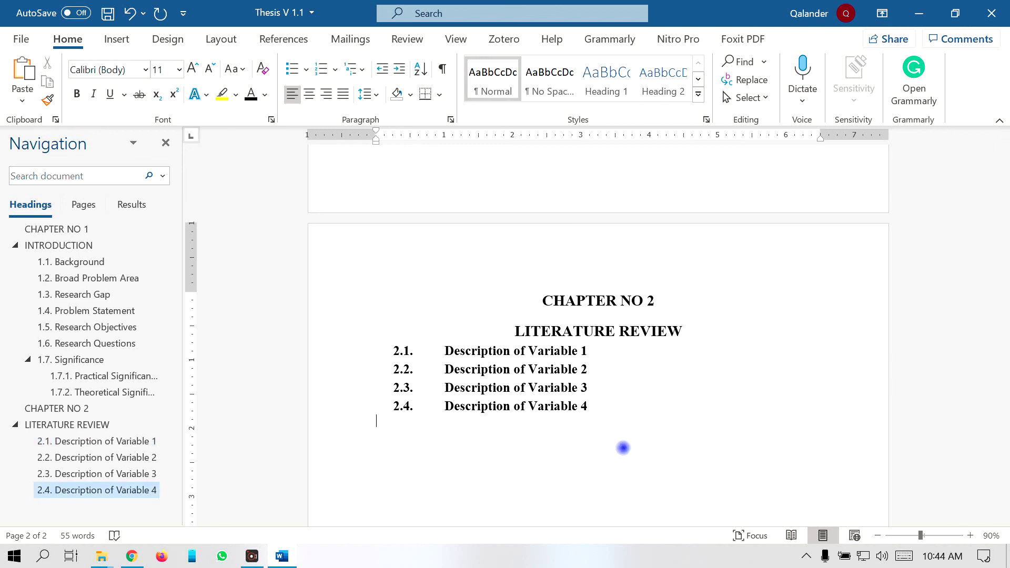
{"action": "key", "text": "BackSpace"}
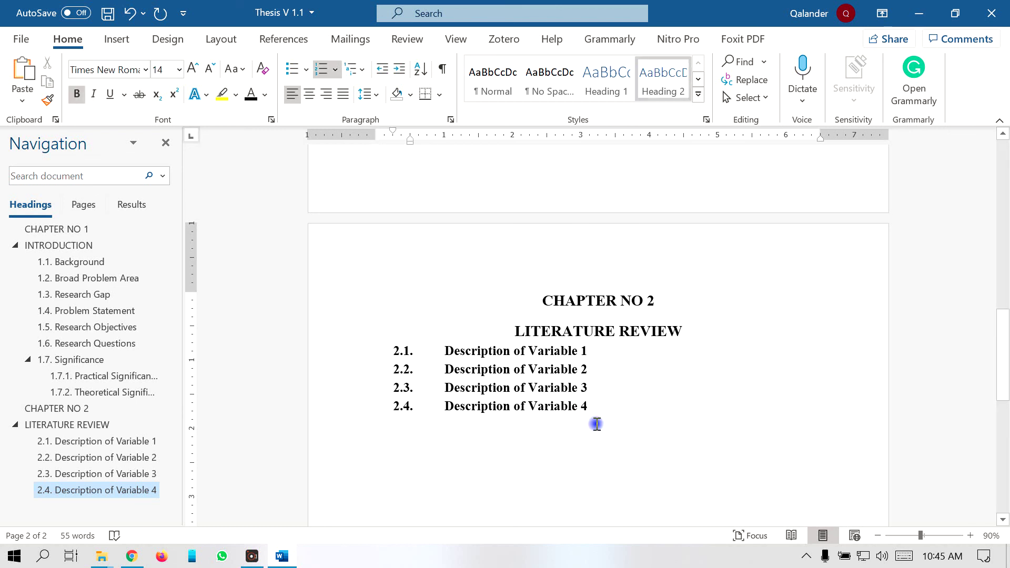
{"action": "key", "text": "BackSpace"}
{"action": "type", "text": "4"}
{"action": "key", "text": "Return"}
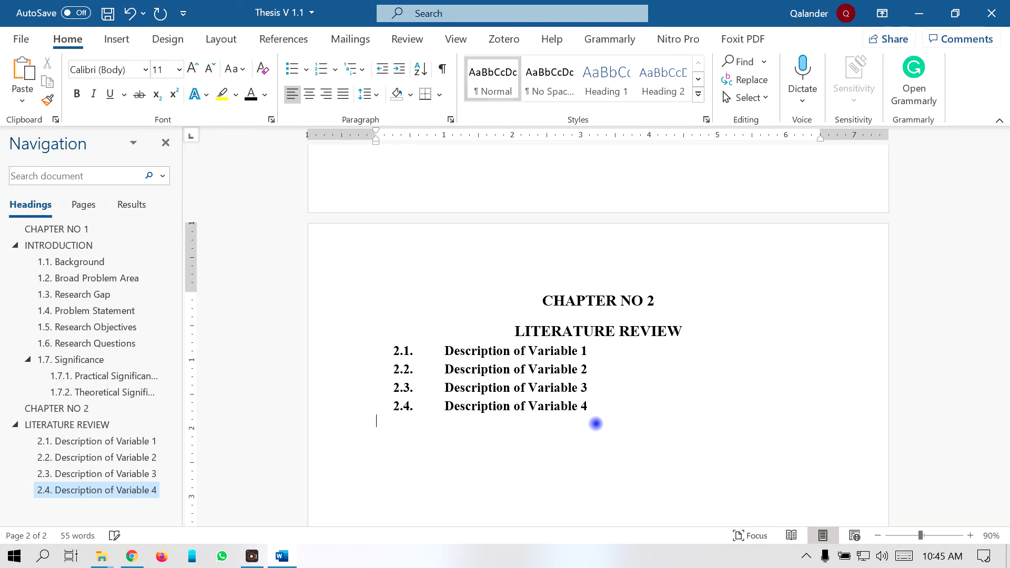
{"action": "type", "text": "Theor"}
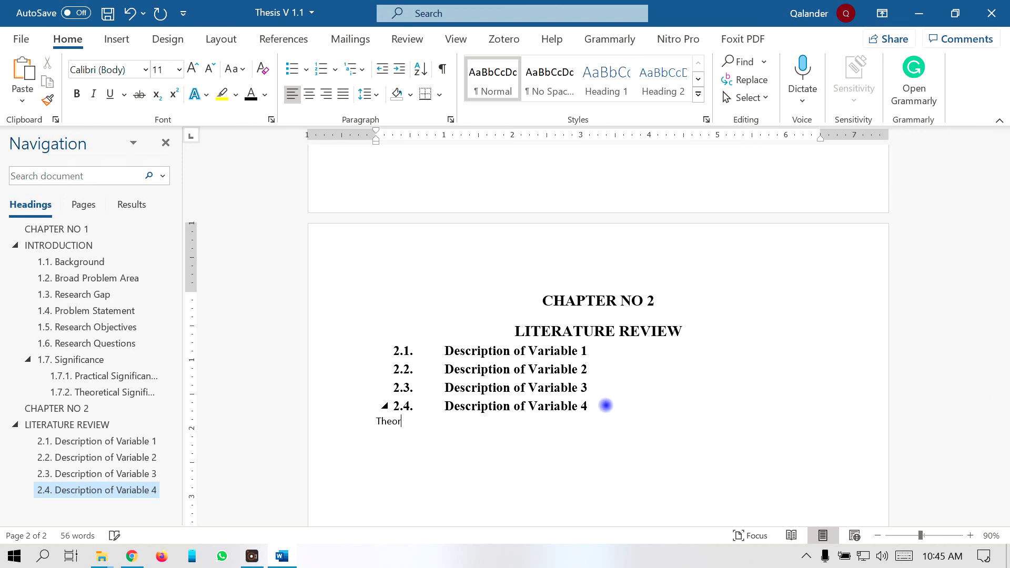
{"action": "type", "text": "itcal Framework "}
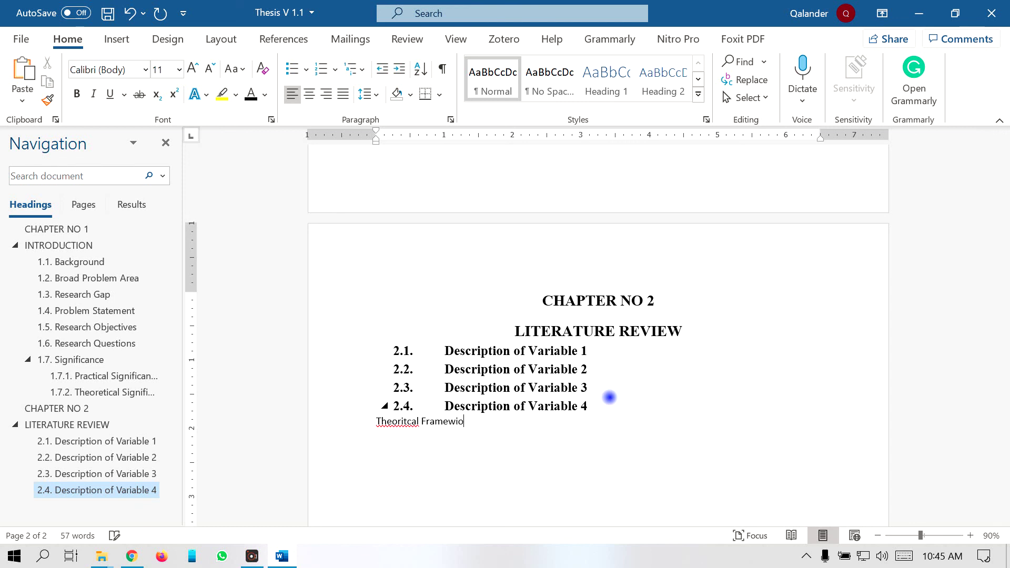
{"action": "type", "text": "C"}
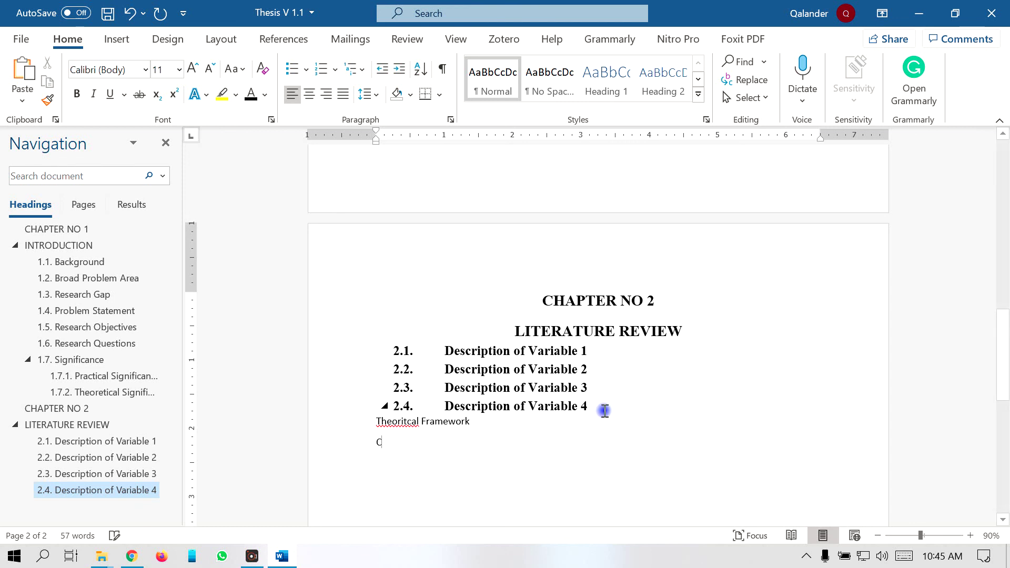
{"action": "type", "text": "onceptual Framework"}
{"action": "key", "text": "Return"}
{"action": "type", "text": "hypotheses"}
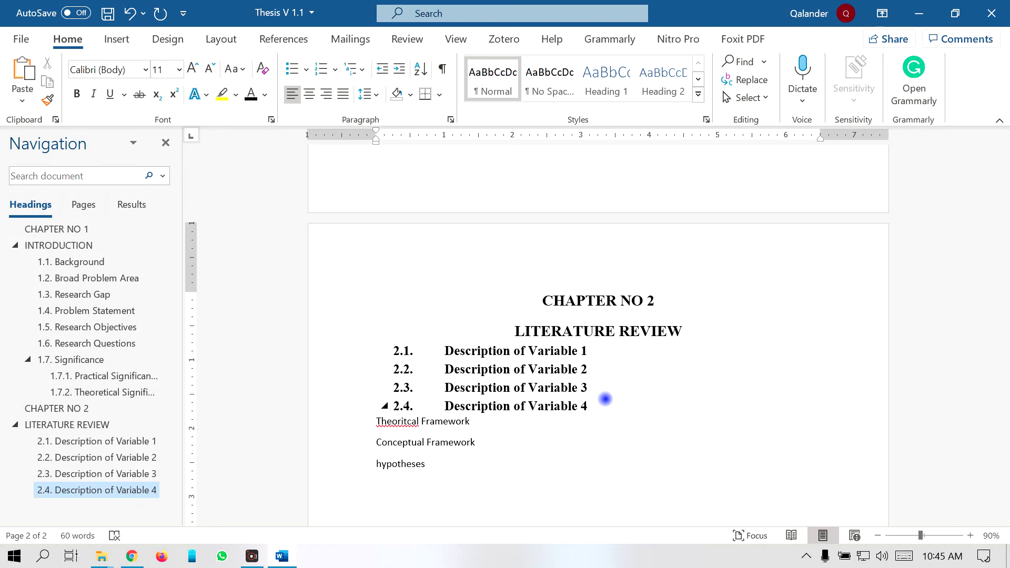
Copy the formatting and numbering of the Description of Variable 4 heading onto the three lines below it
{"action": "left_click", "coordinate": [447, 407]}
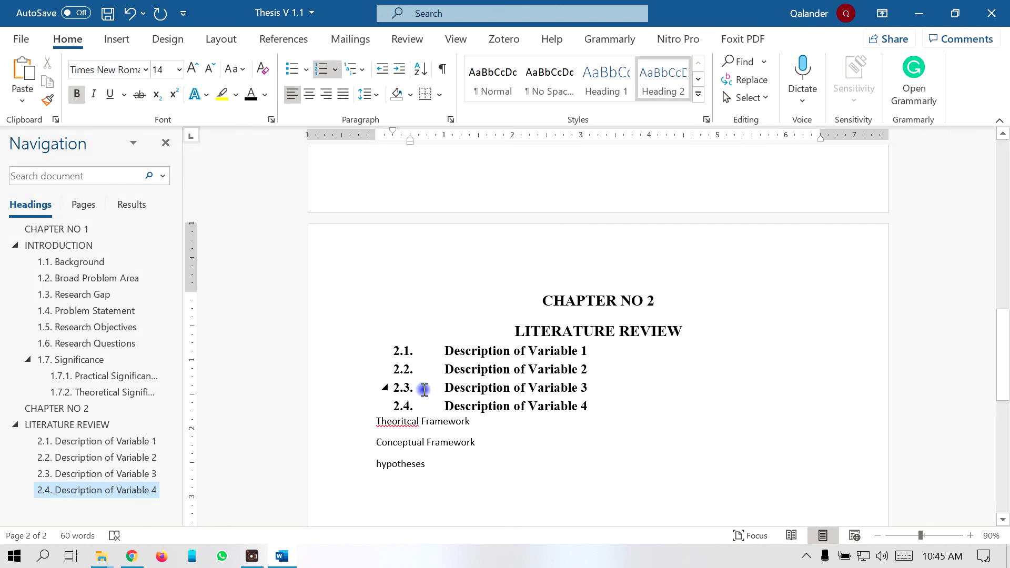
{"action": "scroll", "coordinate": [426, 415], "scroll_direction": "down", "scroll_amount": 3}
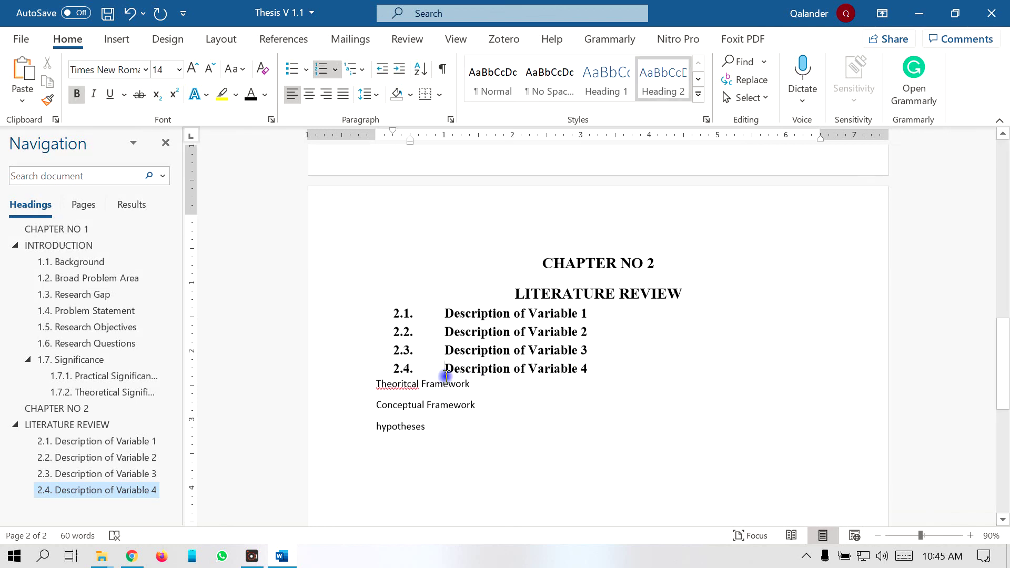
{"action": "left_click", "coordinate": [49, 101]}
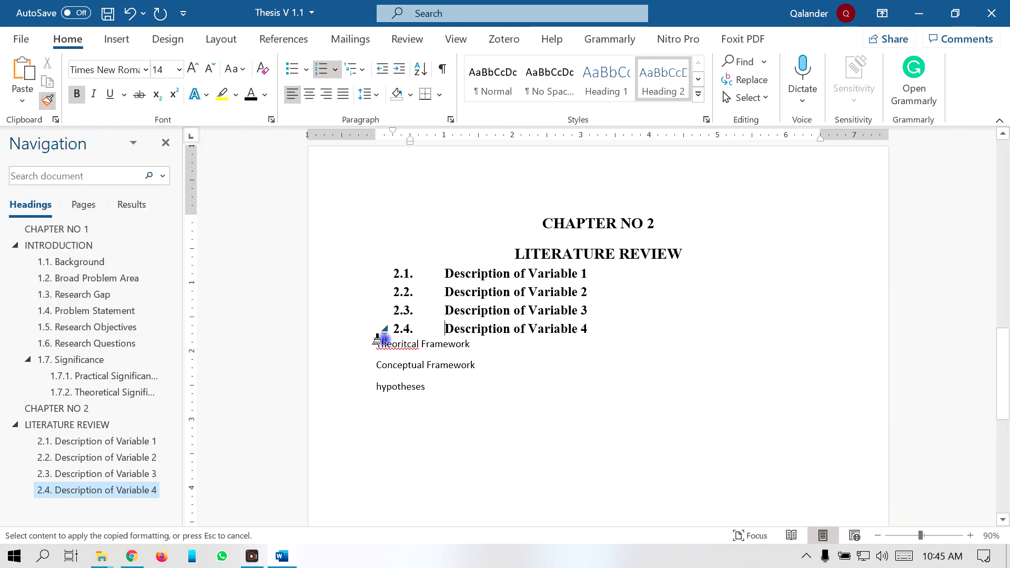
{"action": "mouse_move", "coordinate": [375, 344]}
{"action": "left_mouse_down"}
{"action": "mouse_move", "coordinate": [427, 358]}
{"action": "mouse_move", "coordinate": [444, 400]}
{"action": "left_mouse_up"}
{"action": "left_click", "coordinate": [463, 366]}
Correct the misspelled word in the Framework heading below Description of Variable 4 to "Theoretical"
{"action": "left_click", "coordinate": [468, 349]}
{"action": "right_click", "coordinate": [468, 349]}
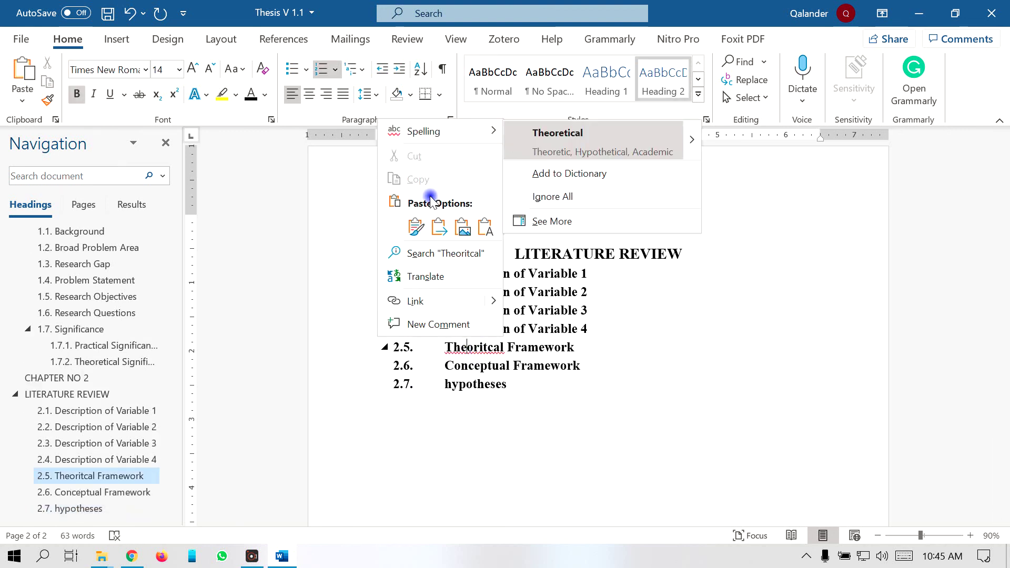
{"action": "left_click", "coordinate": [558, 147]}
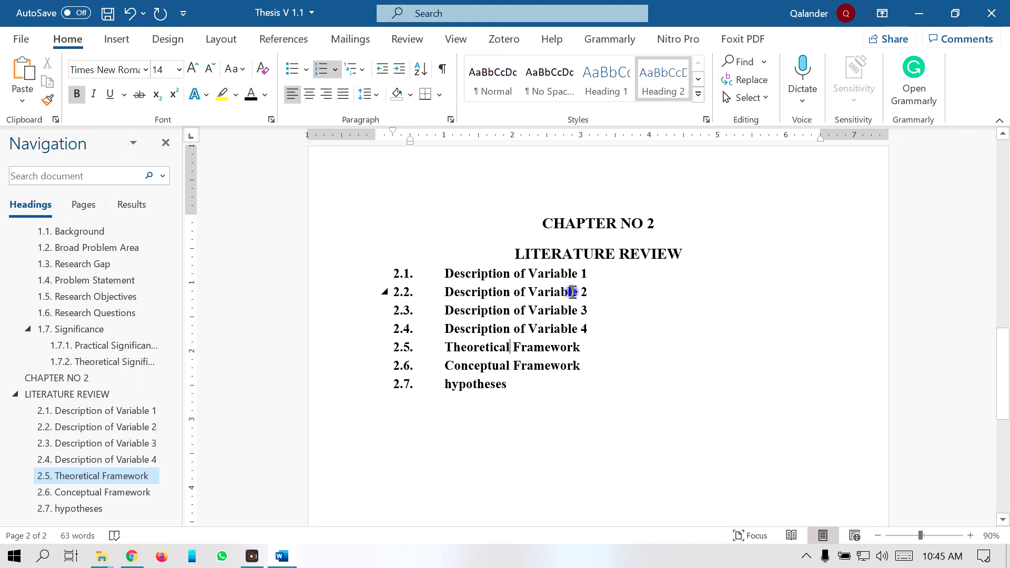
Start a new page after the hypotheses heading and enter the lines "Chapter No 3" and "Research Methodology"
{"action": "left_click", "coordinate": [590, 274]}
{"action": "scroll", "coordinate": [682, 346], "scroll_direction": "down", "scroll_amount": 7}
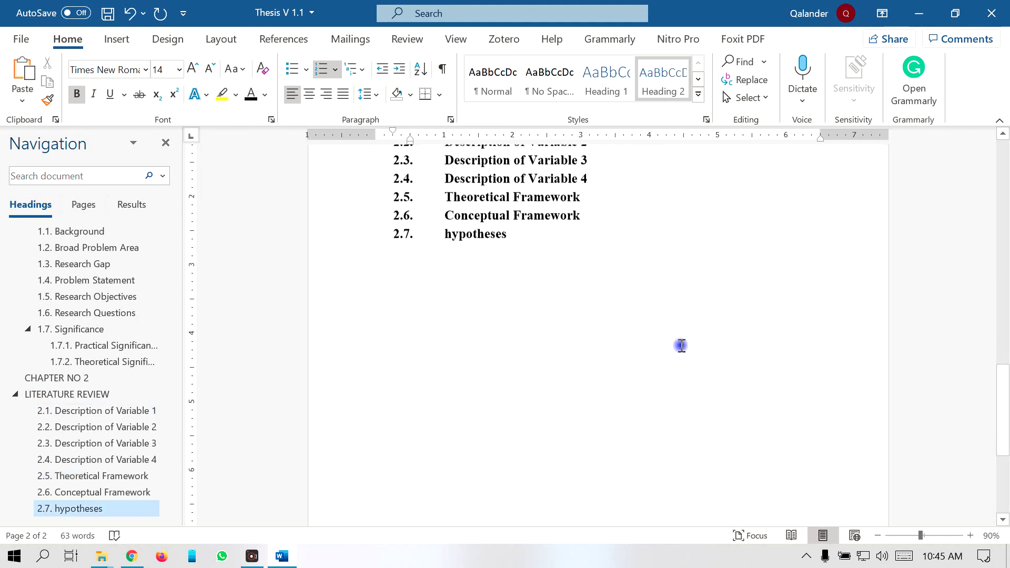
{"action": "scroll", "coordinate": [614, 324], "scroll_direction": "up", "scroll_amount": 7}
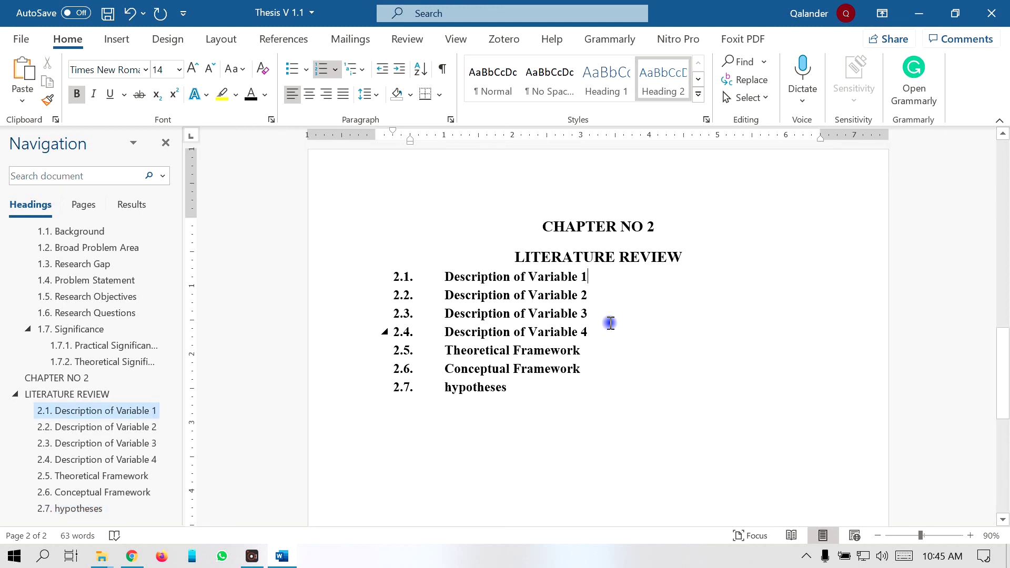
{"action": "left_click", "coordinate": [531, 455]}
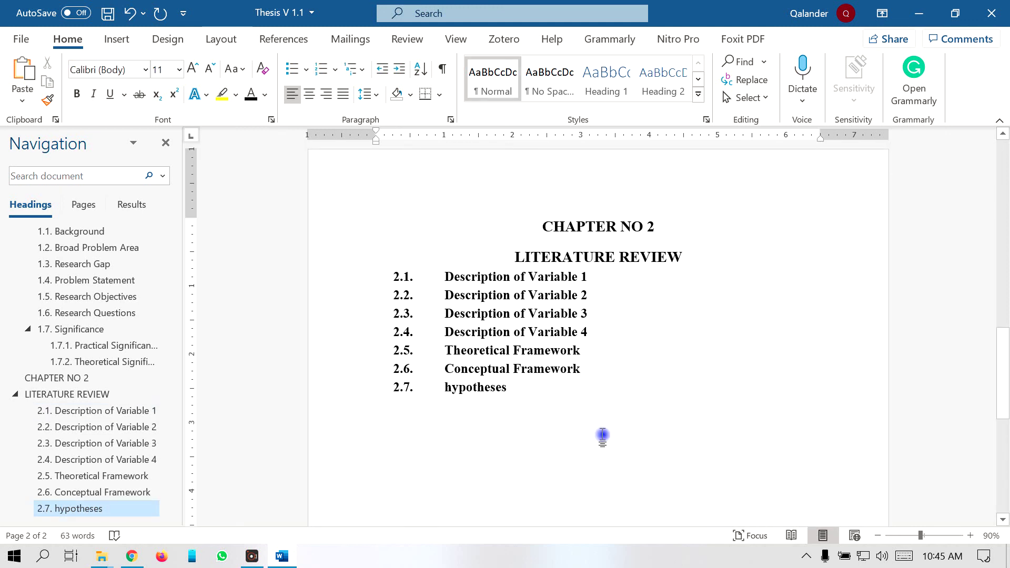
{"action": "key", "text": "ctrl+Return"}
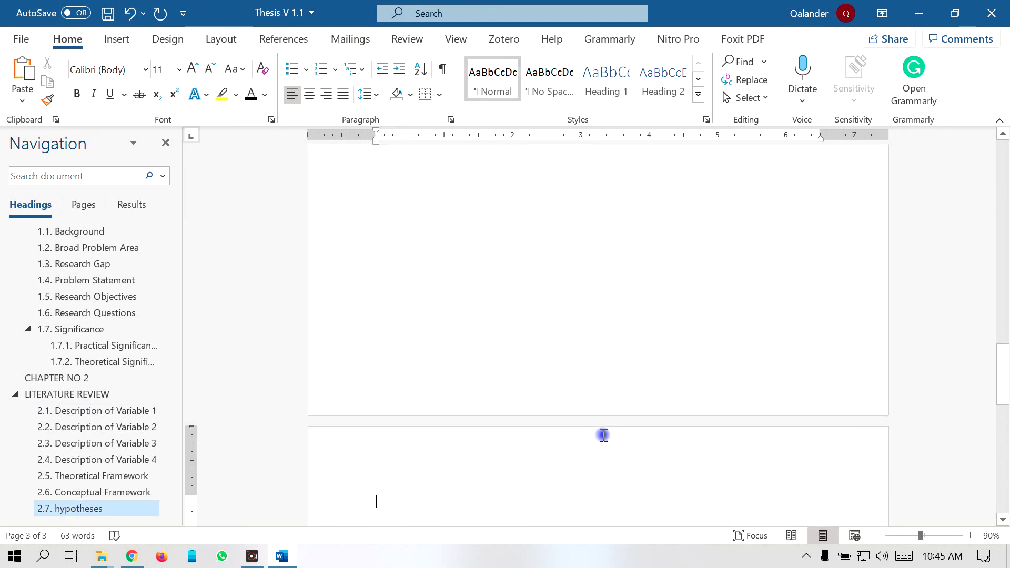
{"action": "type", "text": "Chapter No 3"}
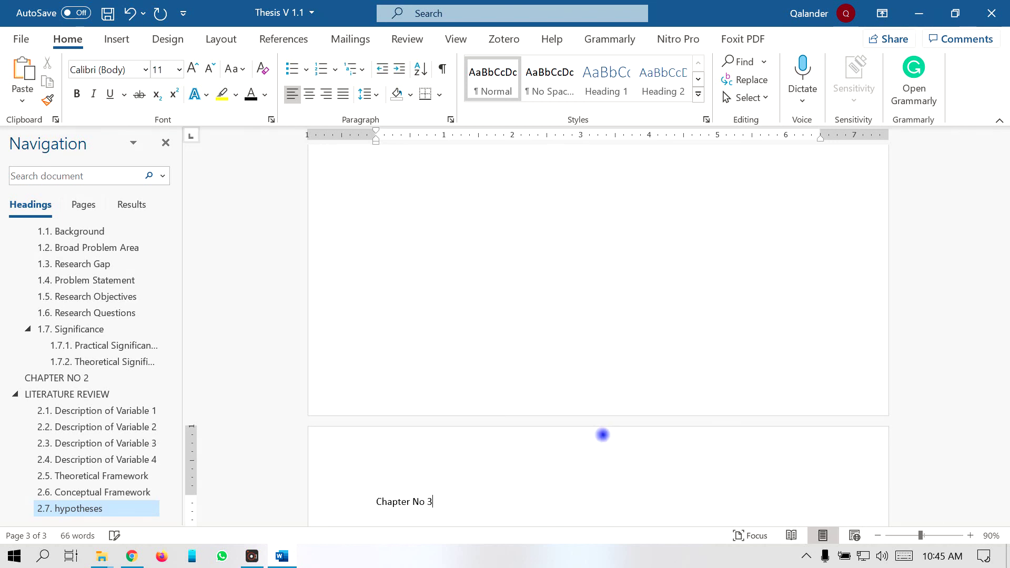
{"action": "key", "text": "Return"}
{"action": "scroll", "coordinate": [612, 422], "scroll_direction": "down", "scroll_amount": 3}
{"action": "type", "text": "Research Methodology"}
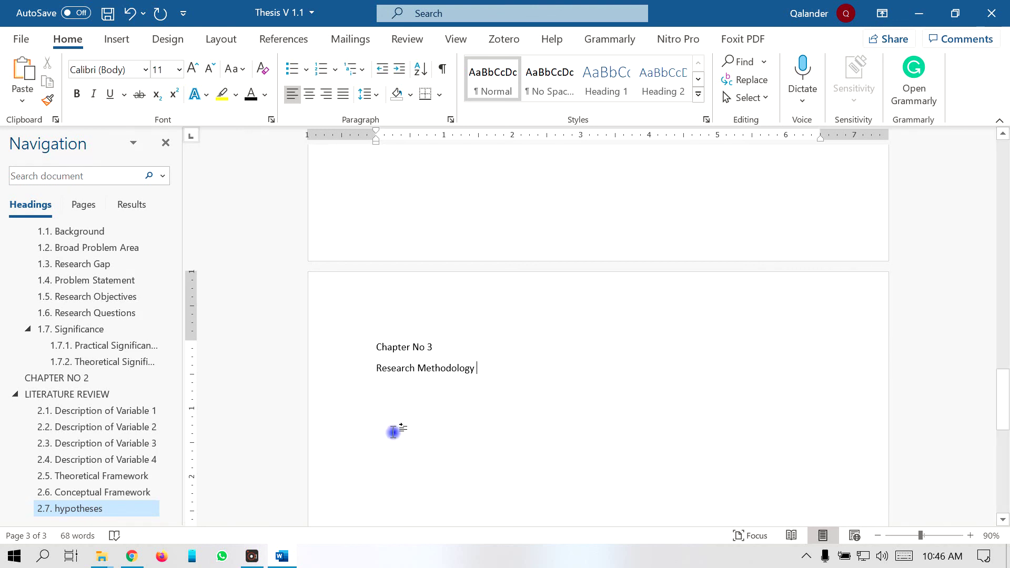
Copy the CHAPTER NO 2 and LITERATURE REVIEW formatting onto the Chapter No 3 and Research Methodology lines and change them to UPPERCASE
{"action": "left_click", "coordinate": [85, 378]}
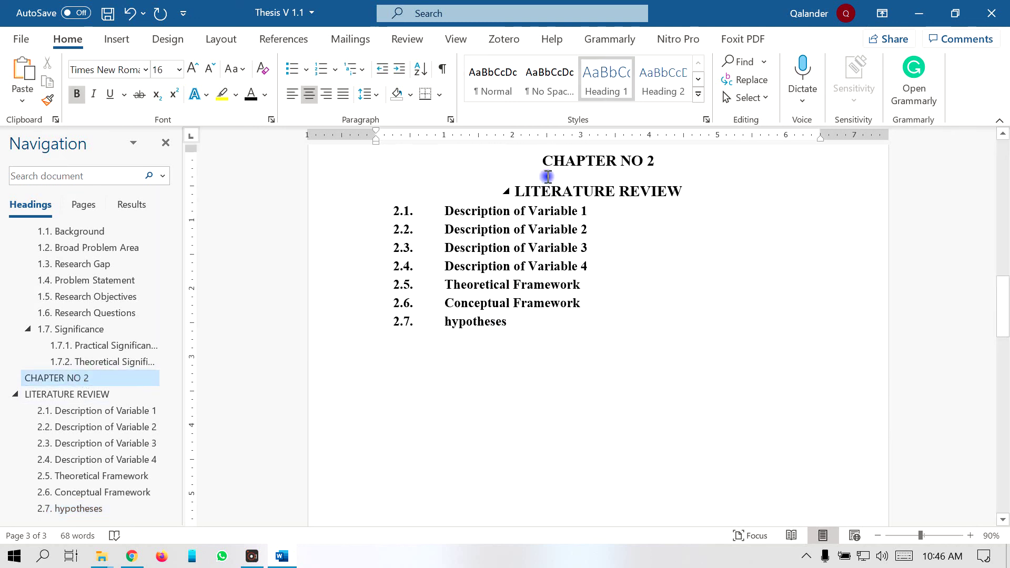
{"action": "left_click_drag", "start_coordinate": [542, 161], "coordinate": [651, 184]}
{"action": "left_click", "coordinate": [48, 101]}
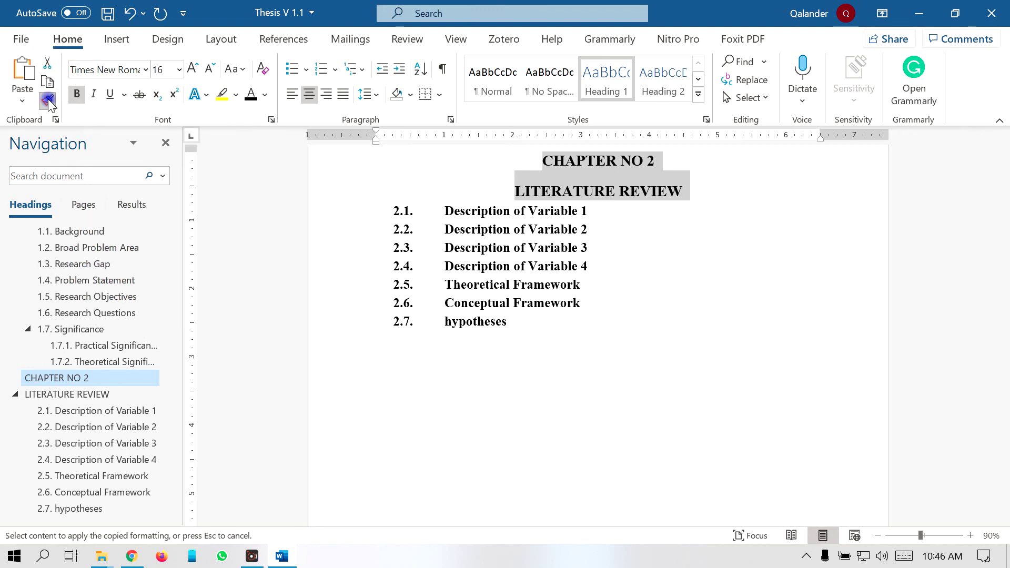
{"action": "scroll", "coordinate": [408, 356], "scroll_direction": "down", "scroll_amount": 10}
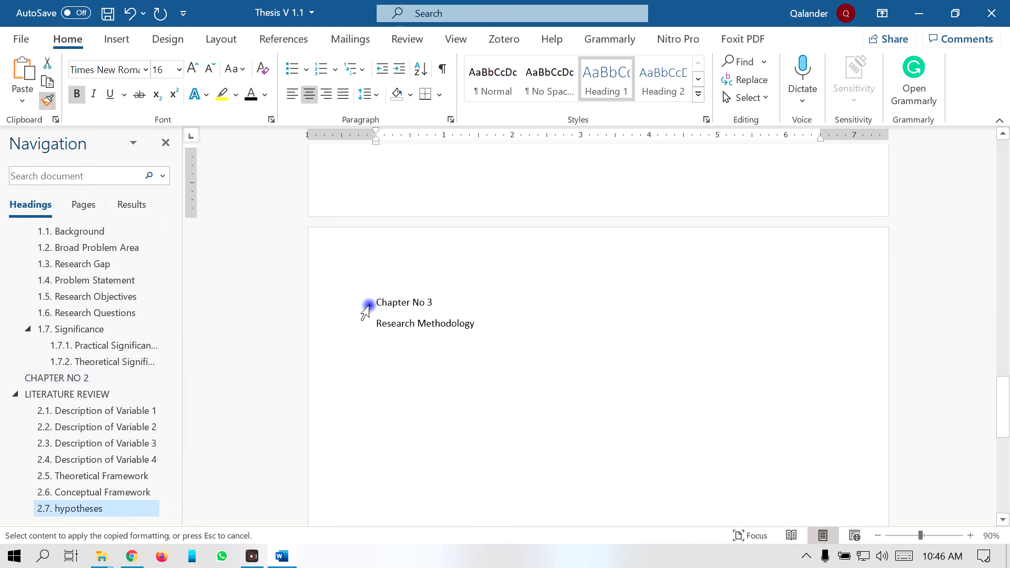
{"action": "left_click_drag", "start_coordinate": [377, 302], "coordinate": [483, 330]}
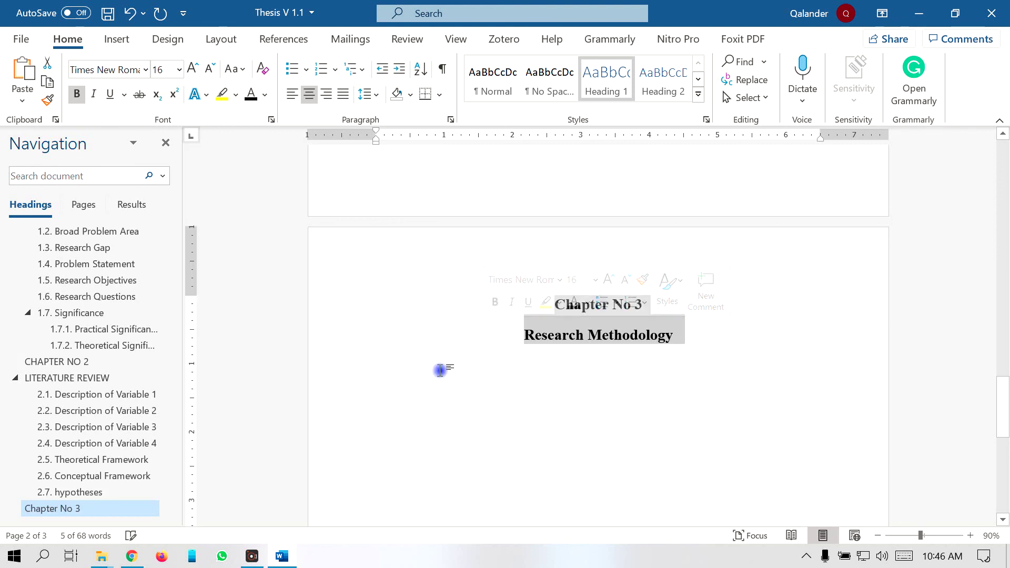
{"action": "left_click", "coordinate": [235, 69]}
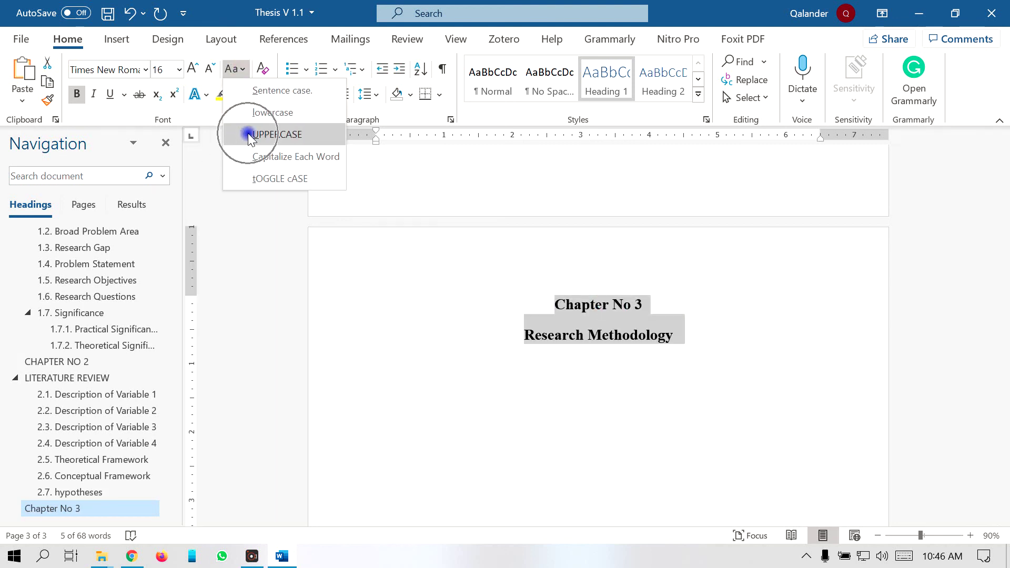
{"action": "left_click", "coordinate": [277, 134]}
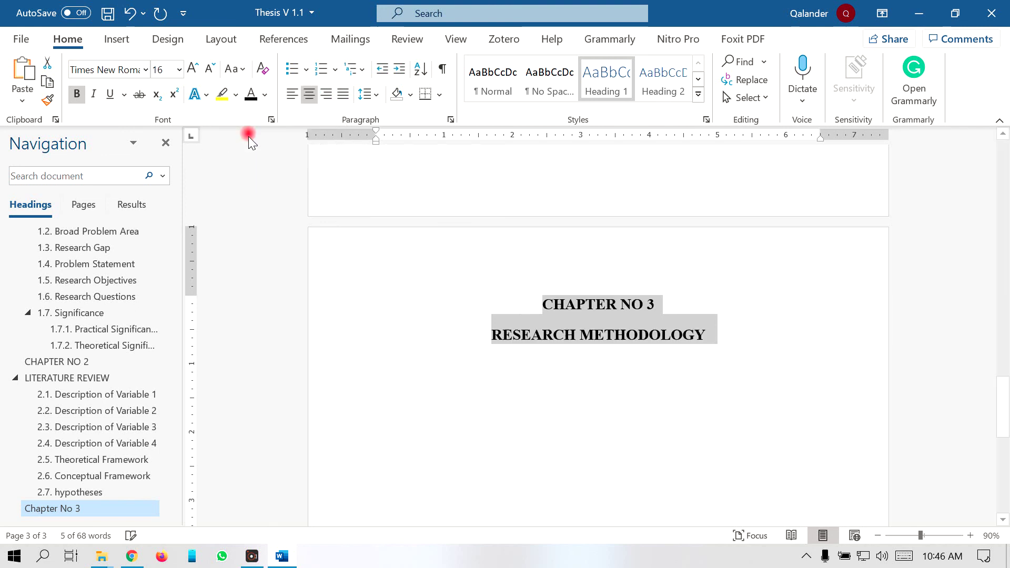
Add the lines Aim of Research, Research Design, Population, Sample, Data Collection and Unit of analysis below the RESEARCH METHODOLOGY heading
{"action": "left_click", "coordinate": [428, 395]}
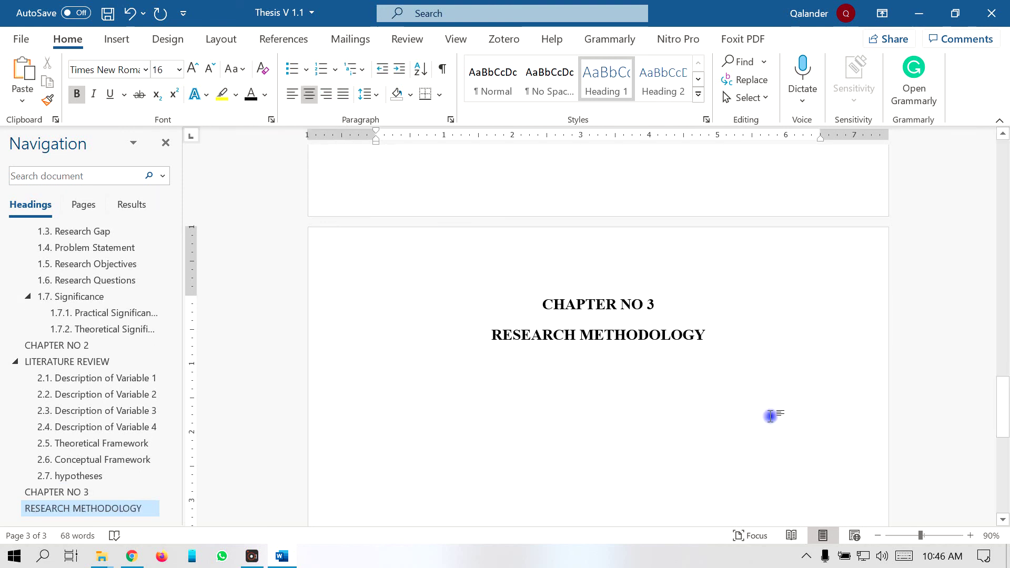
{"action": "key", "text": "Return"}
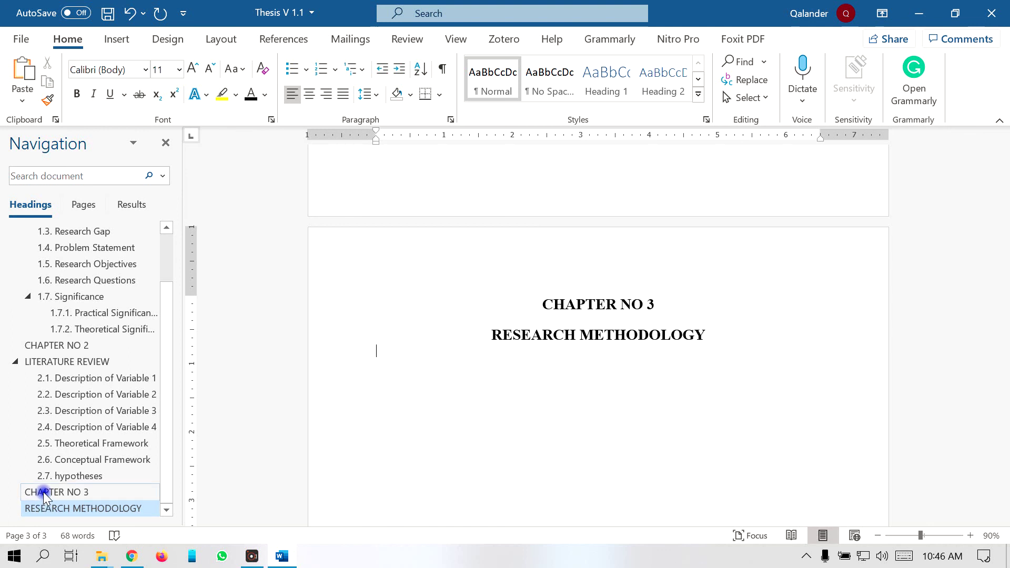
{"action": "scroll", "coordinate": [58, 279], "scroll_direction": "up", "scroll_amount": 2}
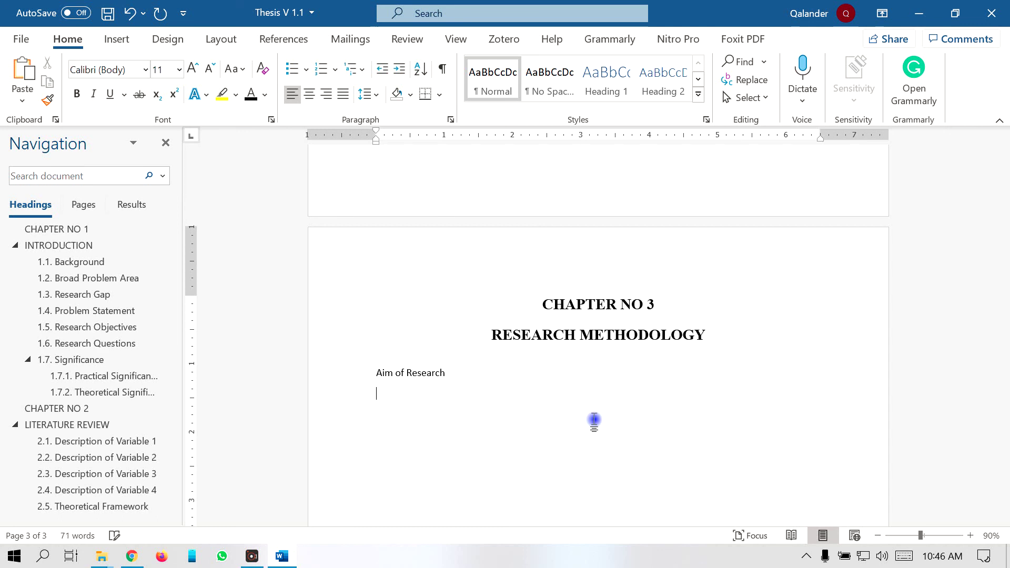
{"action": "type", "text": "Research Design"}
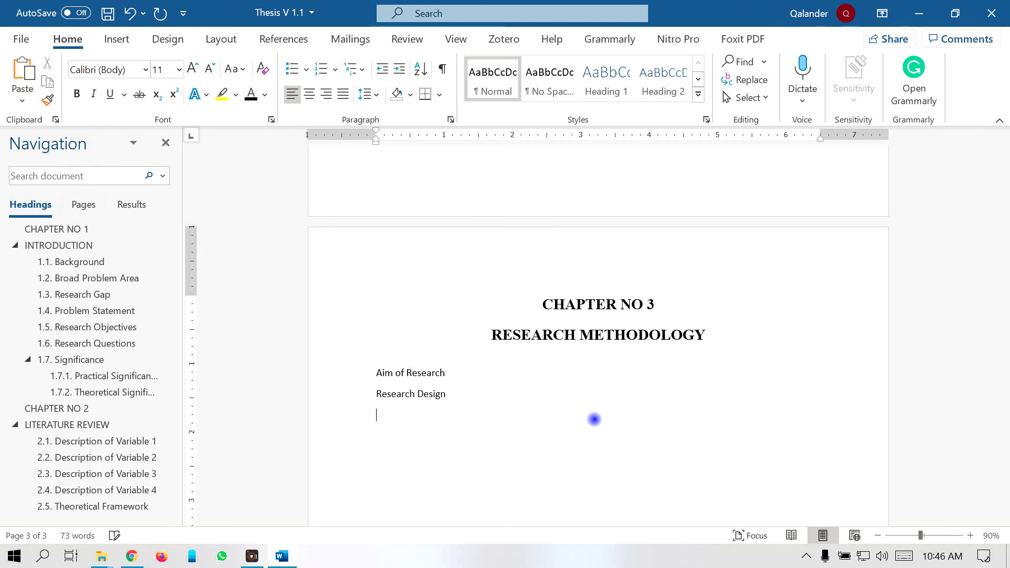
{"action": "type", "text": "pulation"}
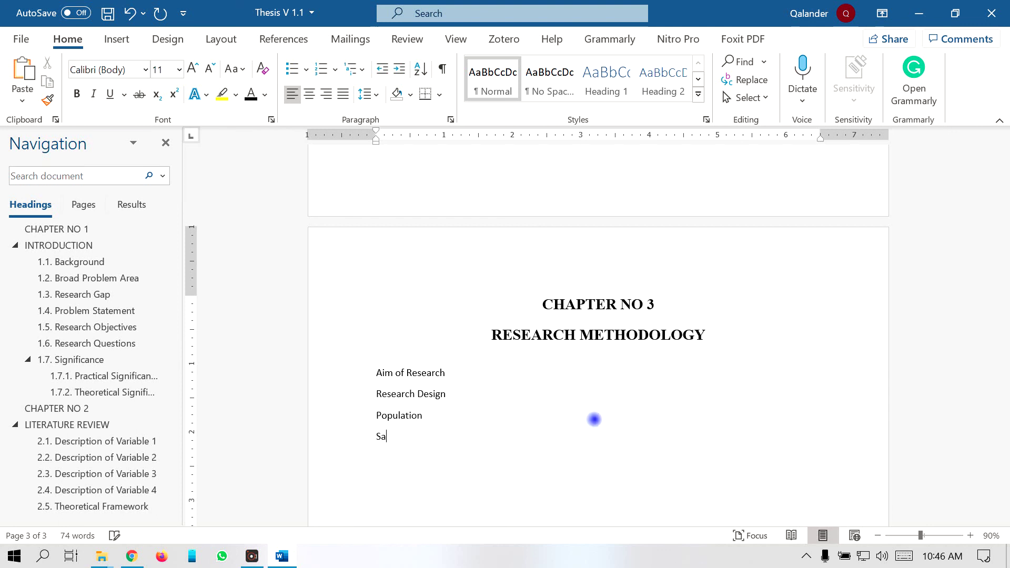
{"action": "type", "text": "Data Collection"}
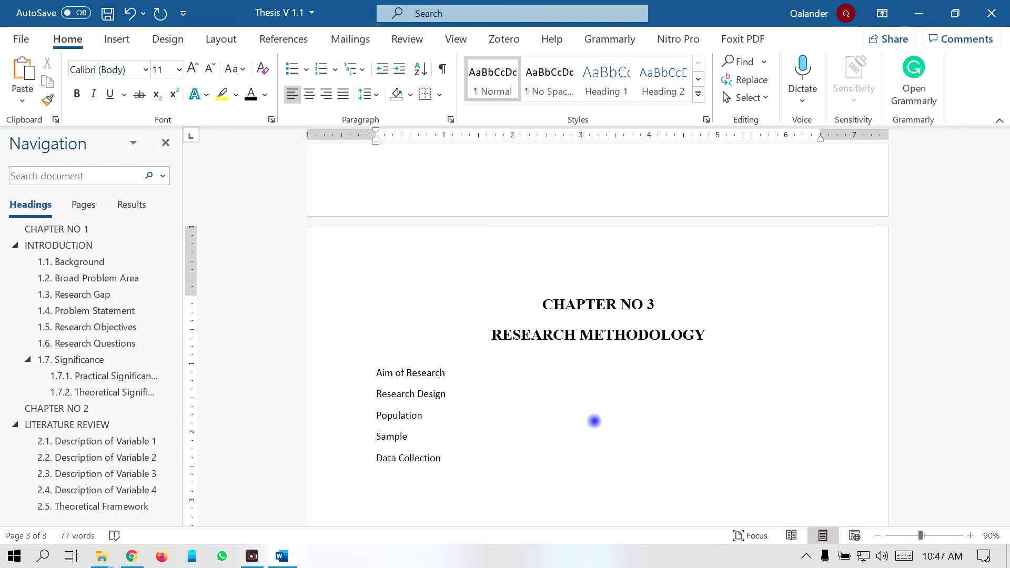
{"action": "type", "text": "lysis"}
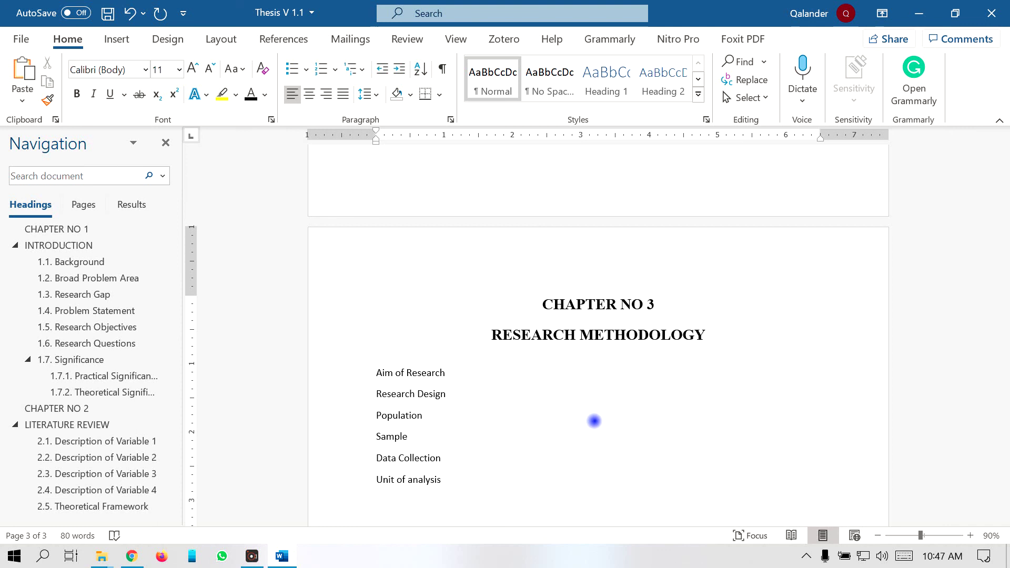
Try to copy the Description of Variable 2 heading formatting onto the six lines from Aim of Research to Unit of analysis, and undo it
{"action": "scroll", "coordinate": [537, 372], "scroll_direction": "down", "scroll_amount": 2}
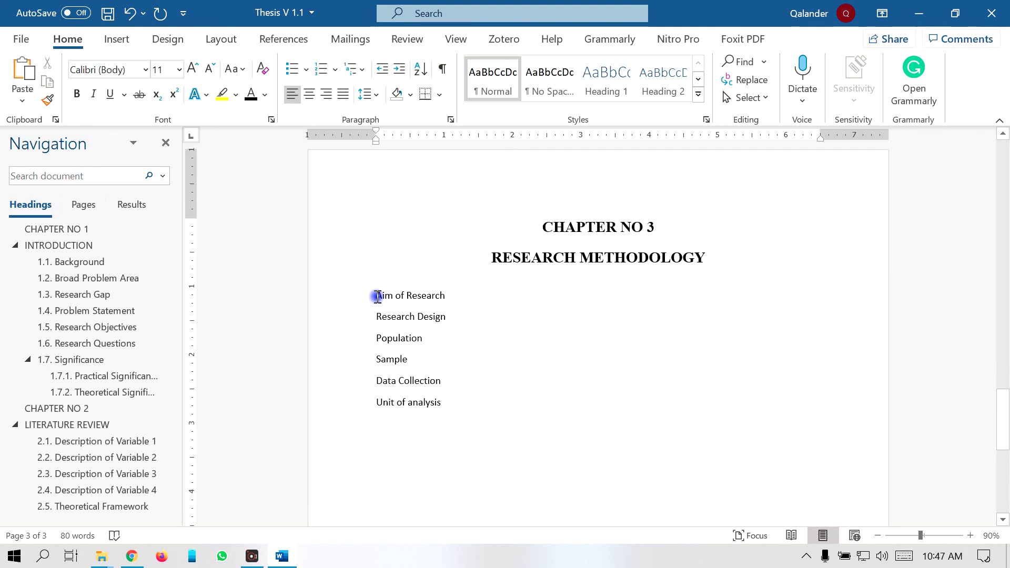
{"action": "scroll", "coordinate": [472, 326], "scroll_direction": "up", "scroll_amount": 10}
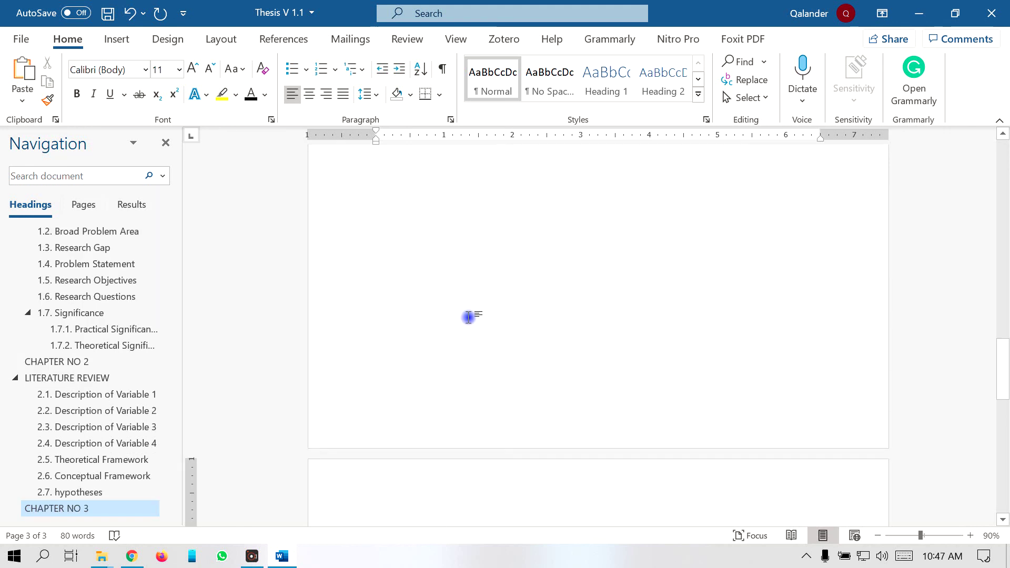
{"action": "left_click", "coordinate": [474, 248]}
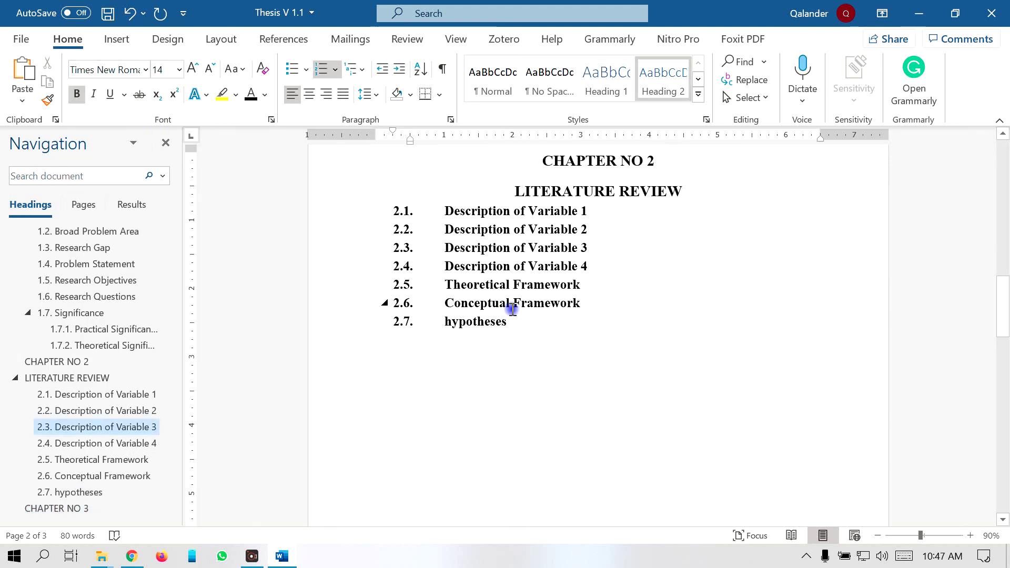
{"action": "left_click", "coordinate": [464, 230]}
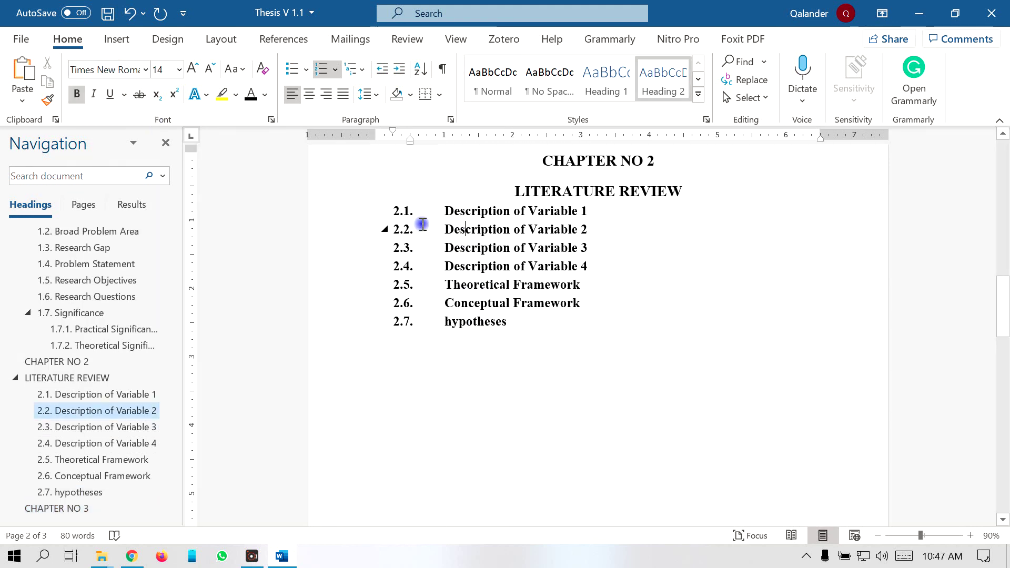
{"action": "scroll", "coordinate": [516, 448], "scroll_direction": "down", "scroll_amount": 1}
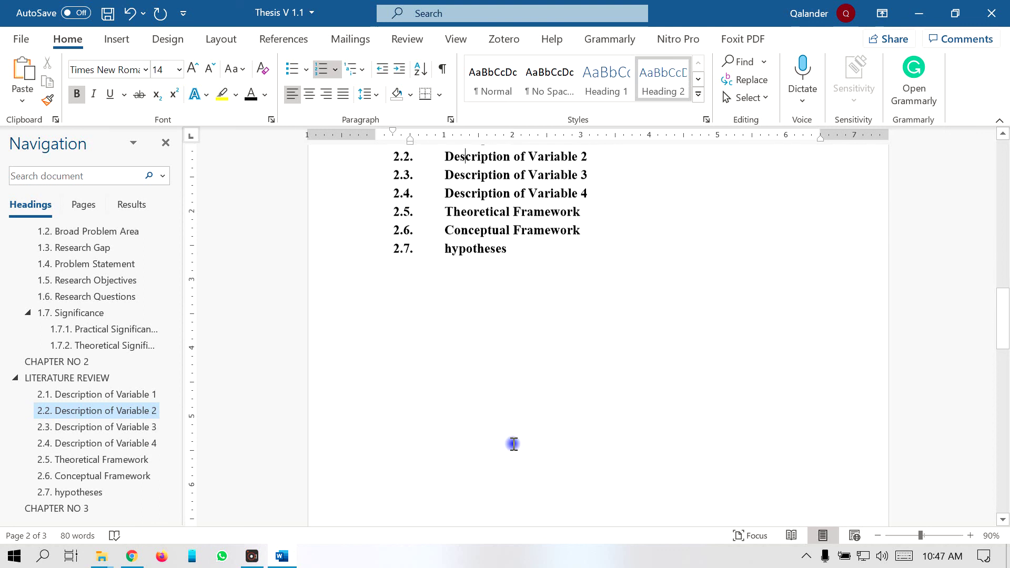
{"action": "left_click", "coordinate": [48, 100]}
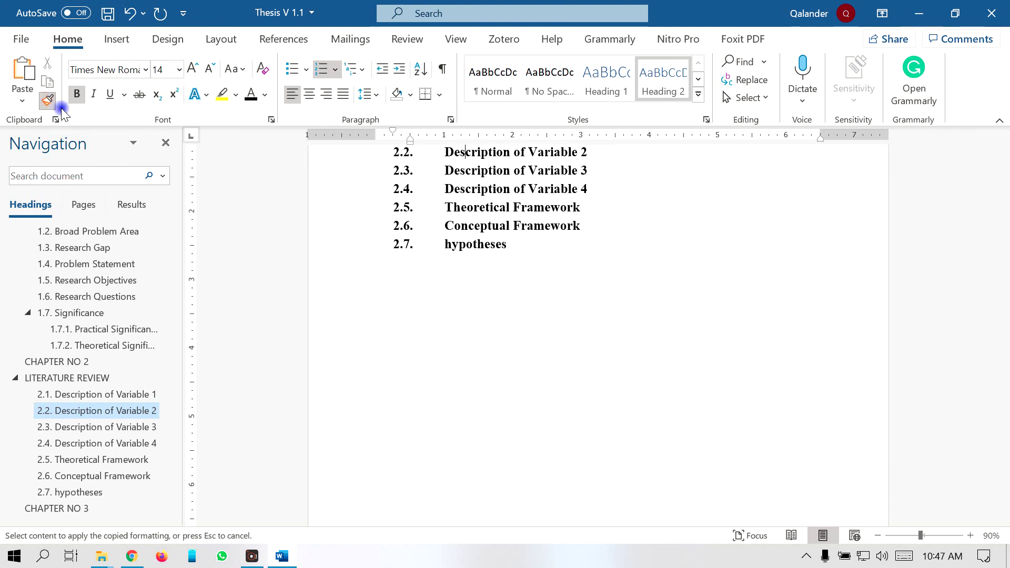
{"action": "scroll", "coordinate": [455, 387], "scroll_direction": "down", "scroll_amount": 4}
{"action": "scroll", "coordinate": [456, 389], "scroll_direction": "down", "scroll_amount": 3}
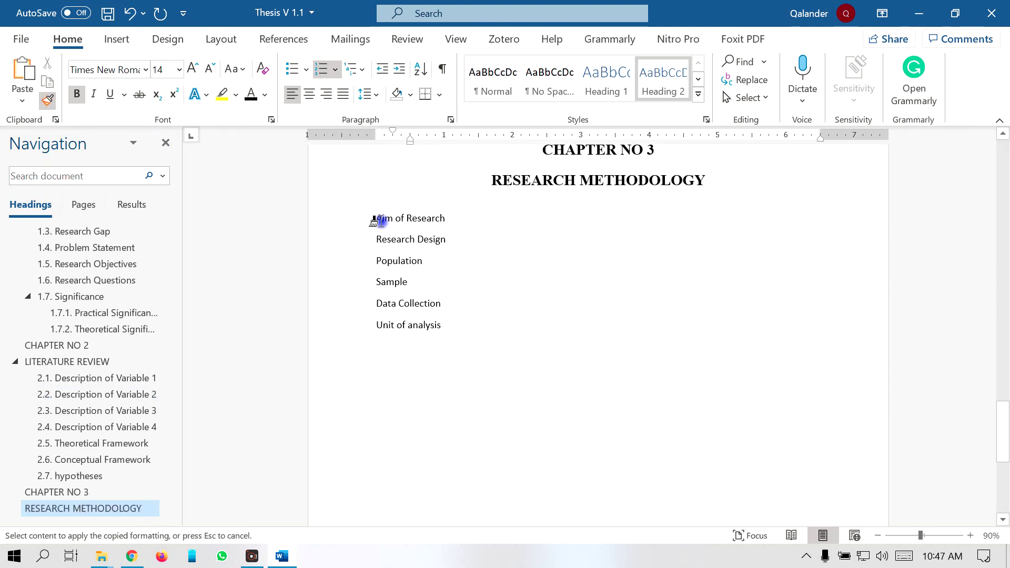
{"action": "mouse_move", "coordinate": [377, 217]}
{"action": "left_mouse_down"}
{"action": "mouse_move", "coordinate": [437, 240]}
{"action": "mouse_move", "coordinate": [466, 327]}
{"action": "left_mouse_up"}
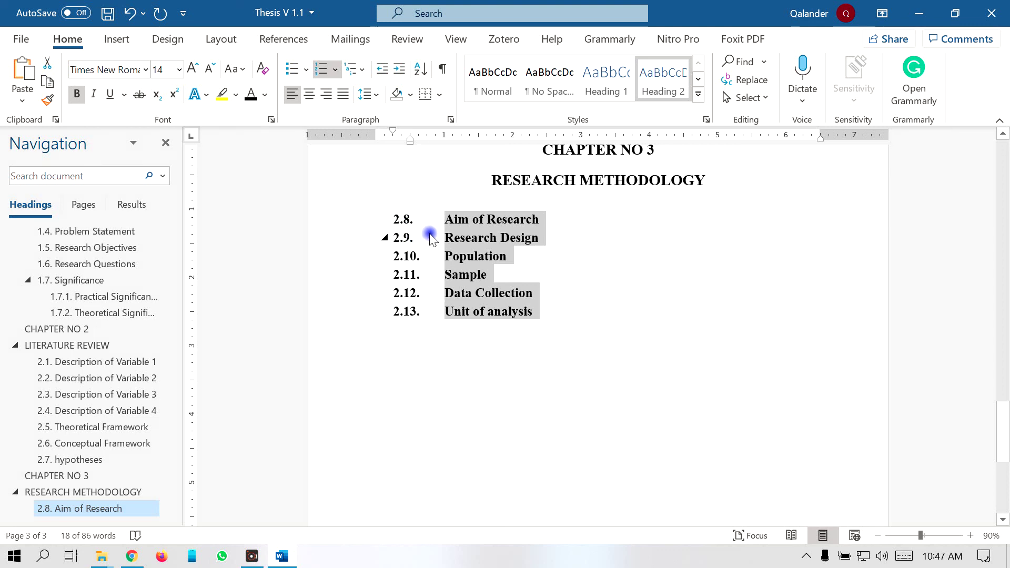
{"action": "key", "text": "ctrl+z"}
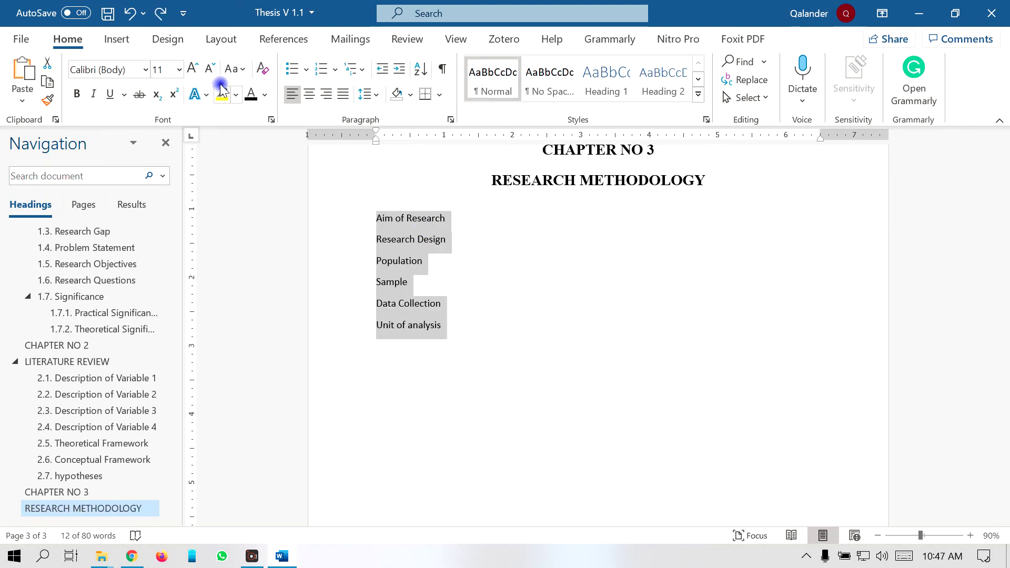
Format the six selected lines below RESEARCH METHODOLOGY in Times New Roman, size 14, bold
{"action": "left_click", "coordinate": [145, 70]}
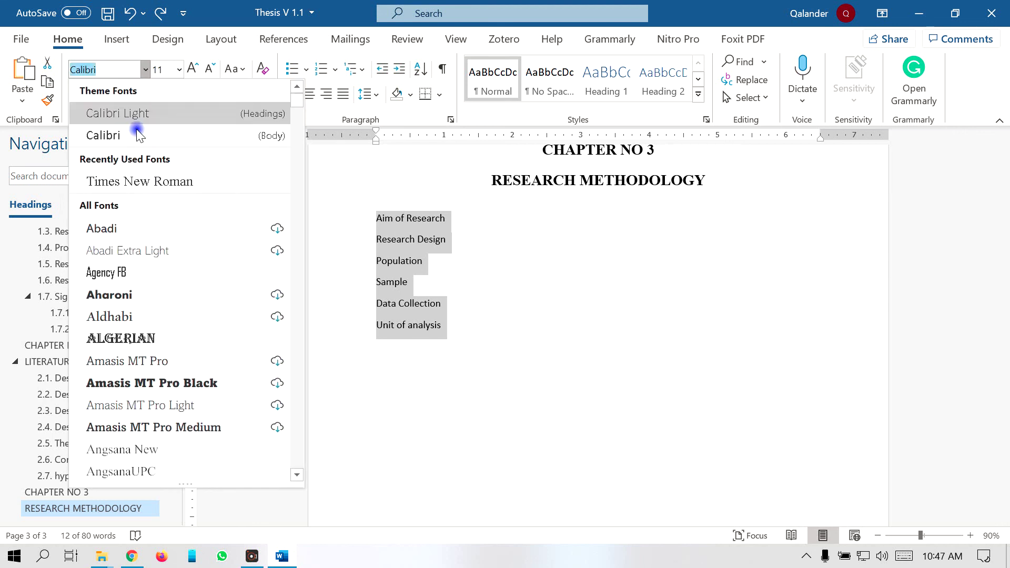
{"action": "left_click", "coordinate": [140, 181]}
{"action": "left_click", "coordinate": [193, 68]}
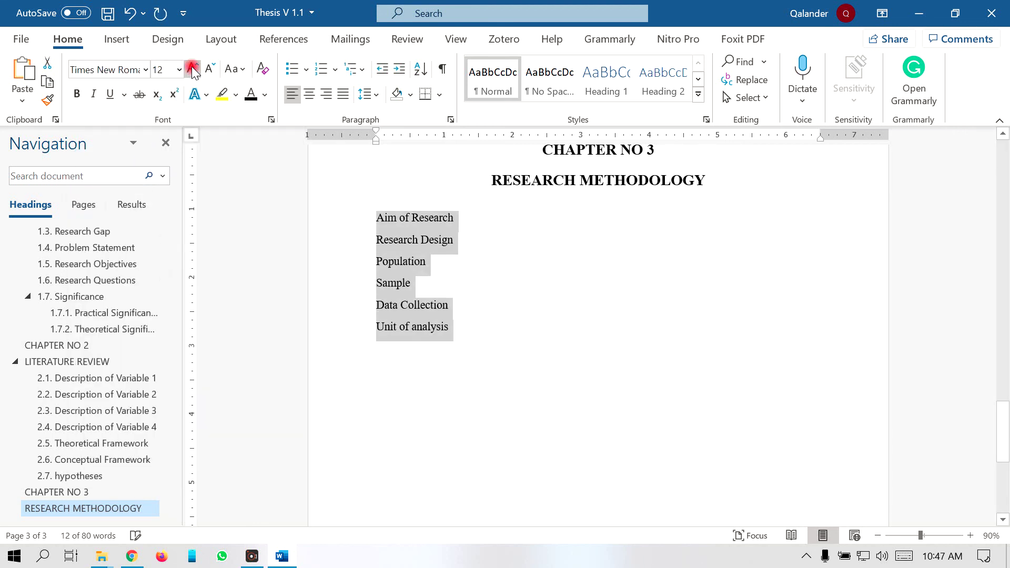
{"action": "left_click", "coordinate": [193, 69]}
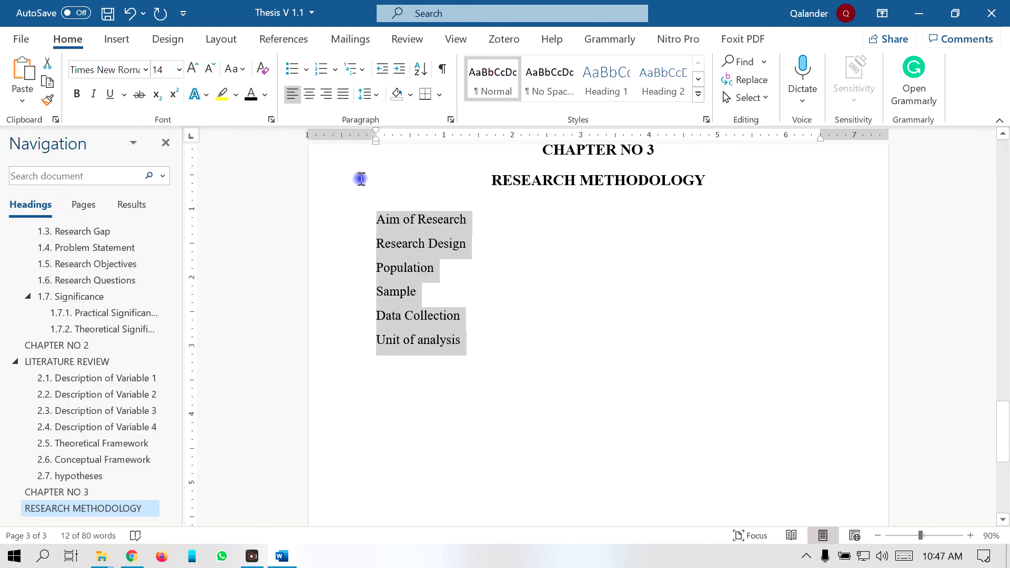
{"action": "left_click", "coordinate": [76, 96]}
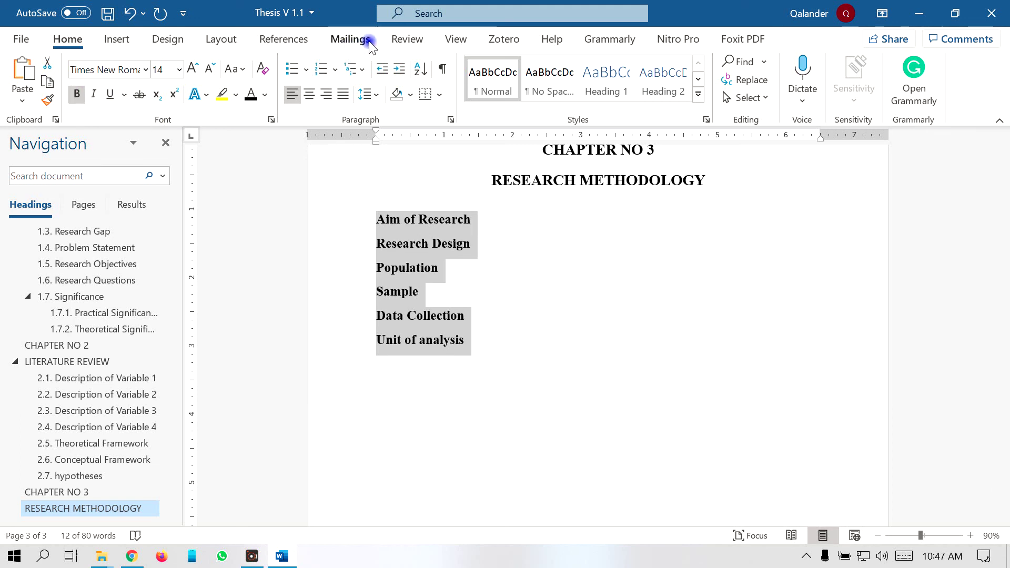
Assign the six selected lines from Aim of Research to Unit of analysis to Level 2 of the table of contents
{"action": "left_click", "coordinate": [287, 40]}
{"action": "left_click", "coordinate": [117, 60]}
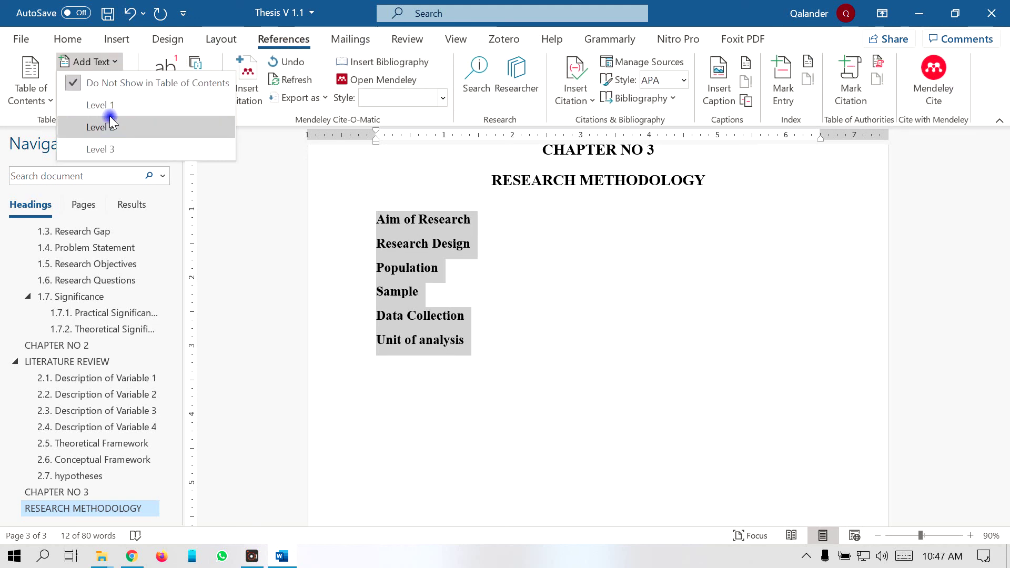
{"action": "left_click", "coordinate": [112, 126]}
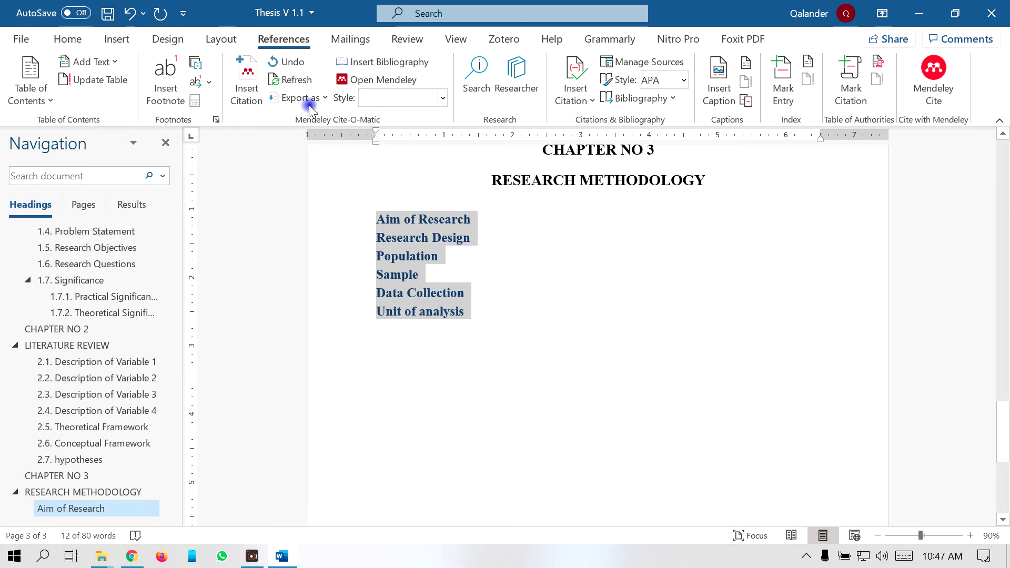
Change the font color of the six Chapter 3 section headings to black and set their line spacing to 1.5
{"action": "left_click", "coordinate": [81, 45]}
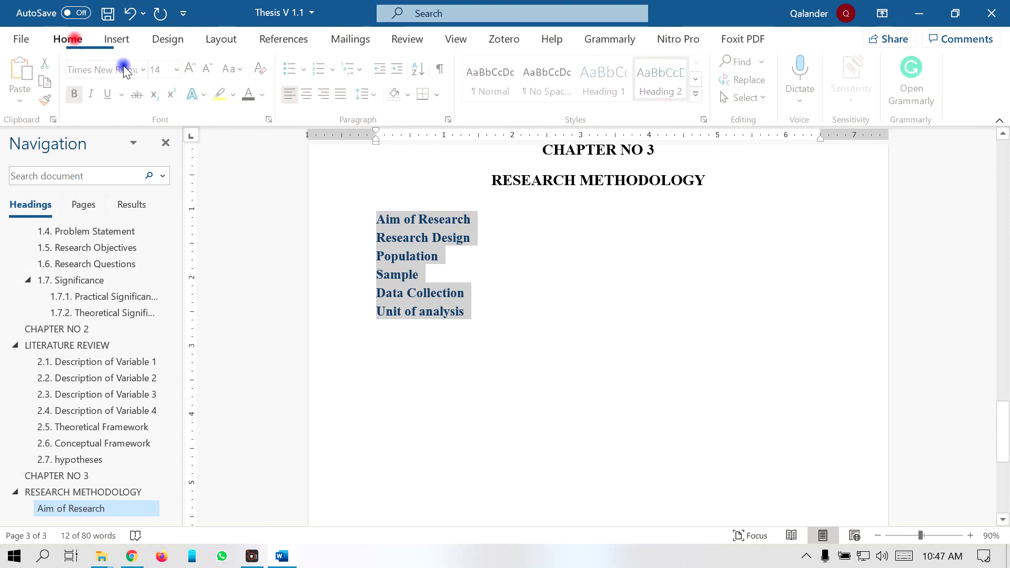
{"action": "left_click", "coordinate": [267, 95]}
{"action": "left_click", "coordinate": [266, 154]}
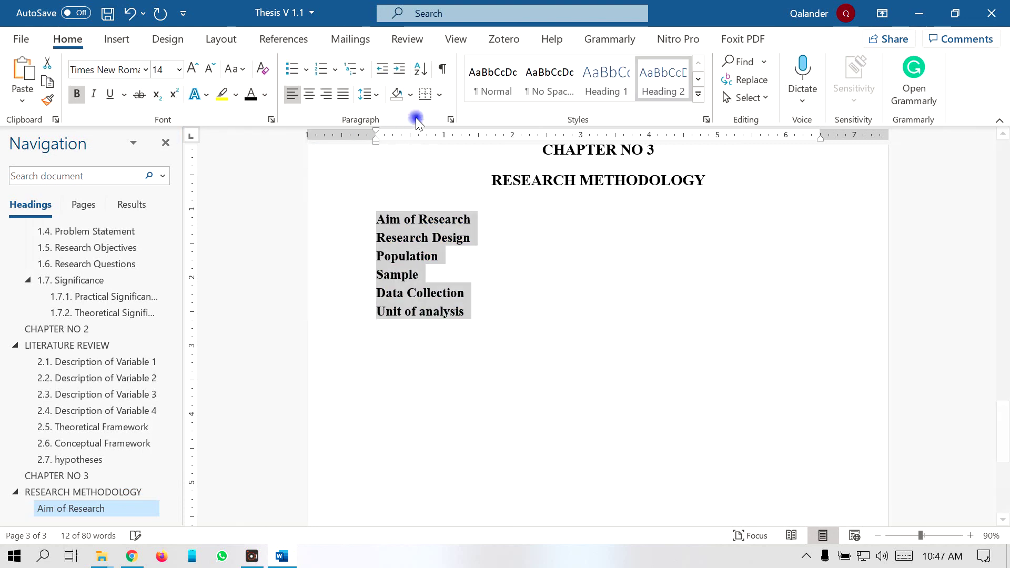
{"action": "left_click", "coordinate": [366, 94]}
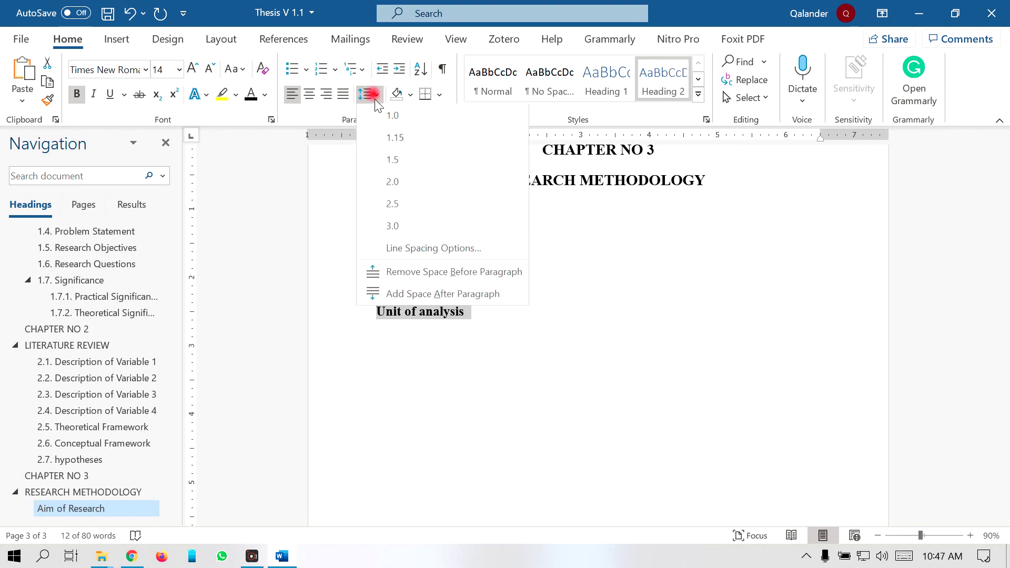
{"action": "left_click", "coordinate": [394, 160]}
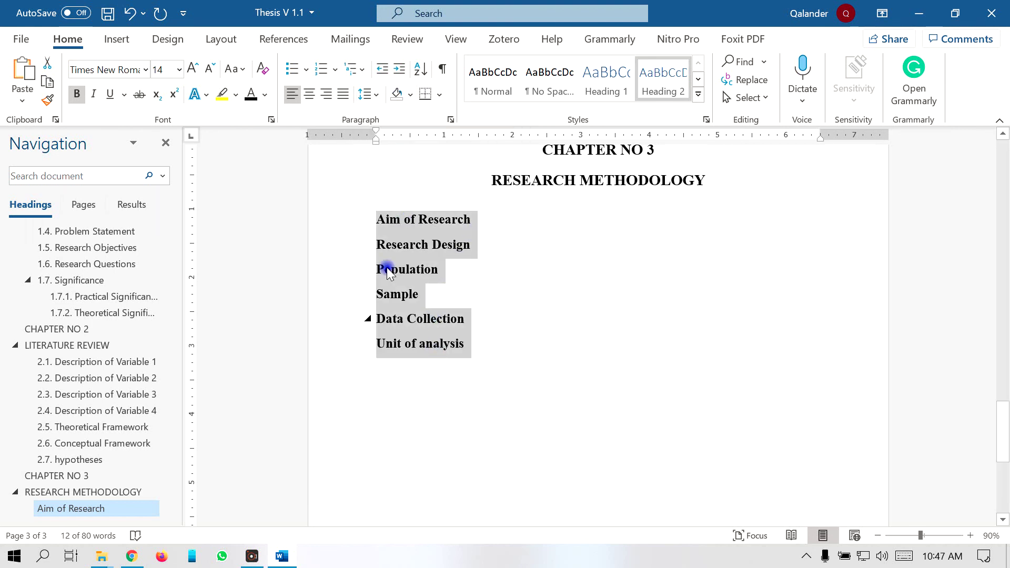
Define a new number format "3.1." with left alignment and apply it to the six Chapter 3 section headings
{"action": "left_click", "coordinate": [337, 69]}
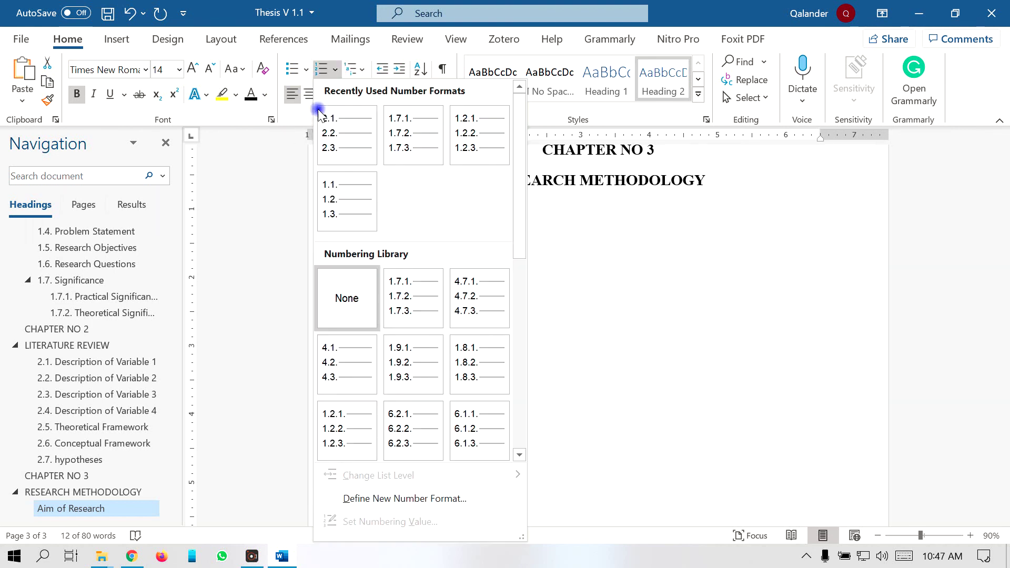
{"action": "left_click", "coordinate": [403, 503]}
{"action": "left_click", "coordinate": [619, 232]}
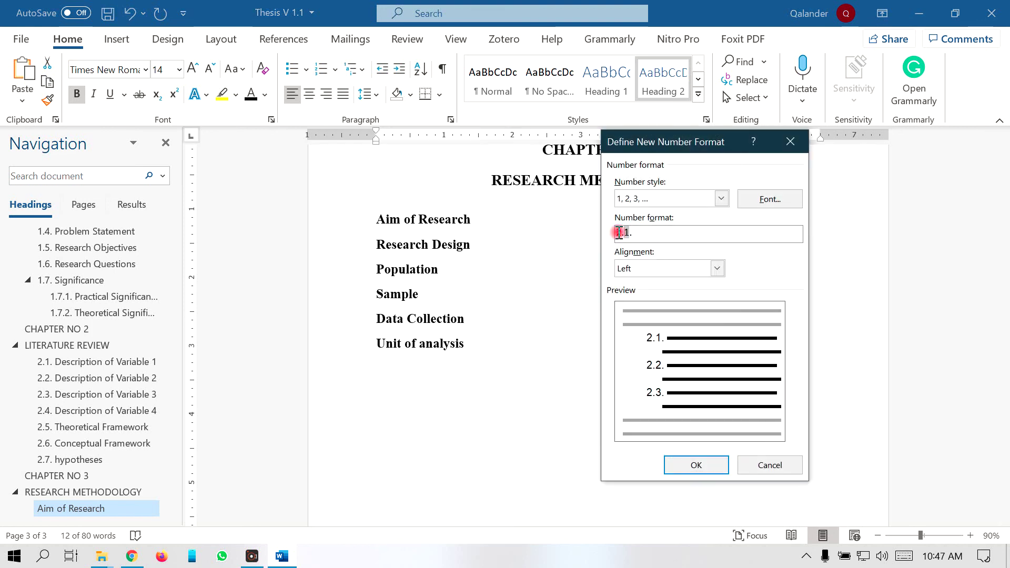
{"action": "type", "text": "2"}
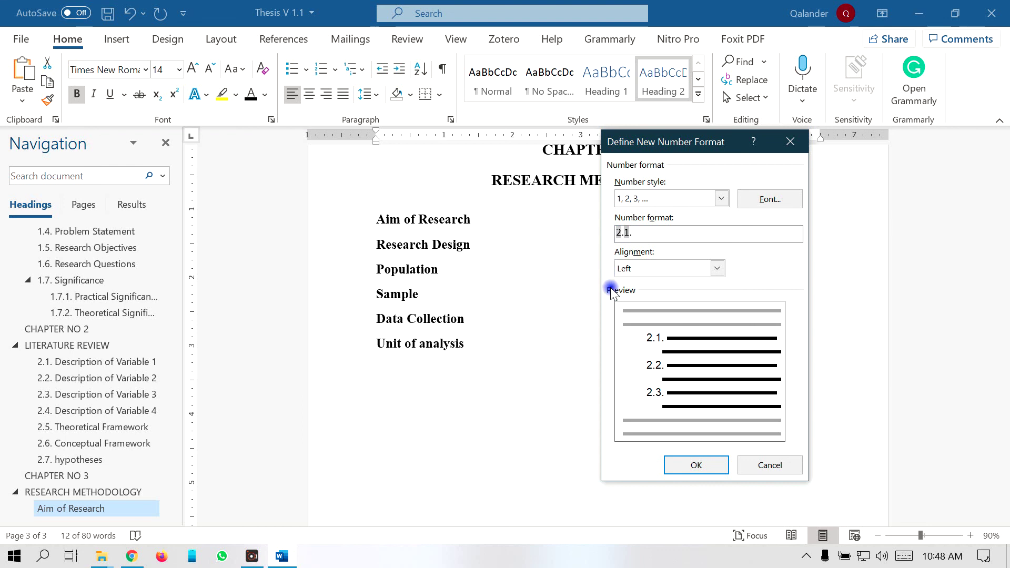
{"action": "left_click", "coordinate": [619, 232]}
{"action": "type", "text": "3"}
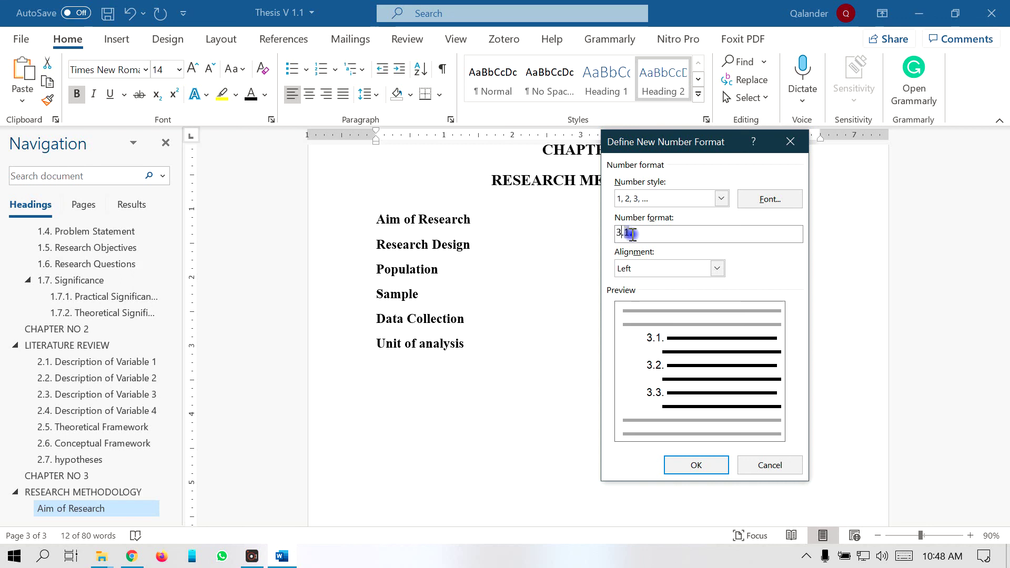
{"action": "left_click", "coordinate": [697, 466]}
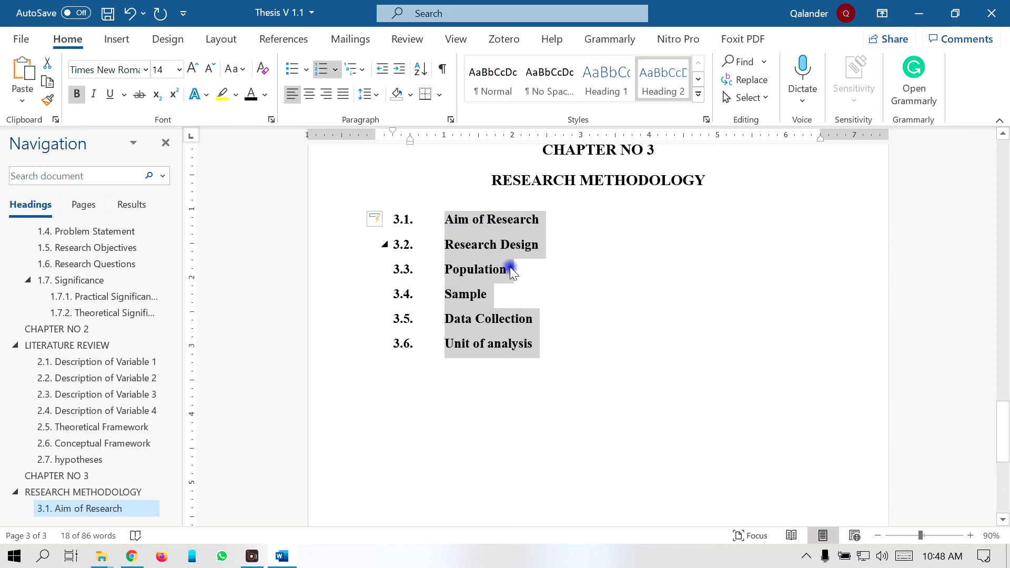
Start a new page after the Unit of analysis heading and enter the lines "Chapter No 4" and "Data Analysis"
{"action": "left_click", "coordinate": [462, 469]}
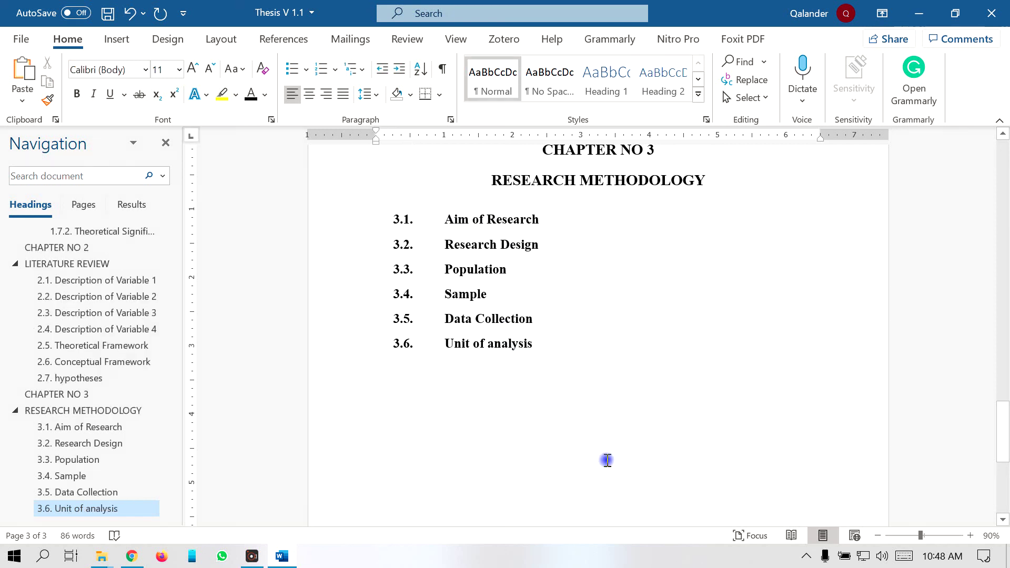
{"action": "key", "text": "ctrl+Return"}
{"action": "type", "text": "Chapter No 4"}
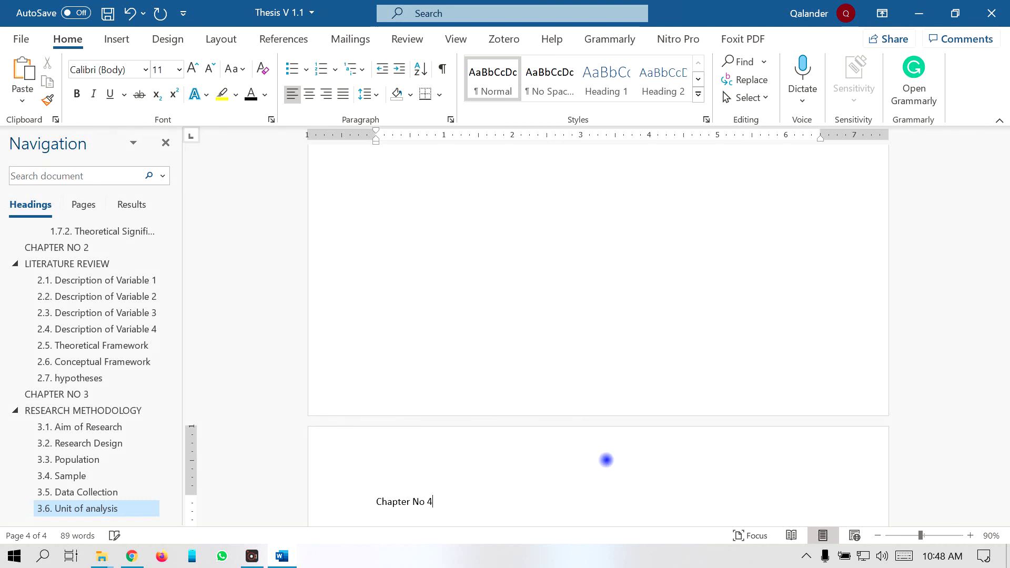
{"action": "type", "text": "Analysis"}
{"action": "key", "text": "Return"}
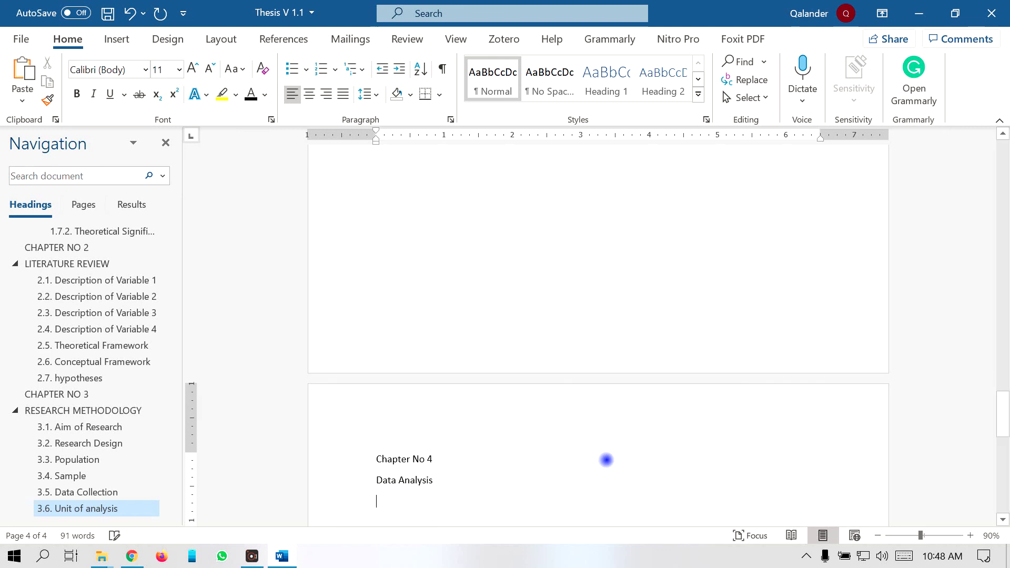
Add a new page with the lines "Chapter no 5" and "Discussion and conclusion", followed by another page with the line "References"
{"action": "key", "text": "ctrl+Return"}
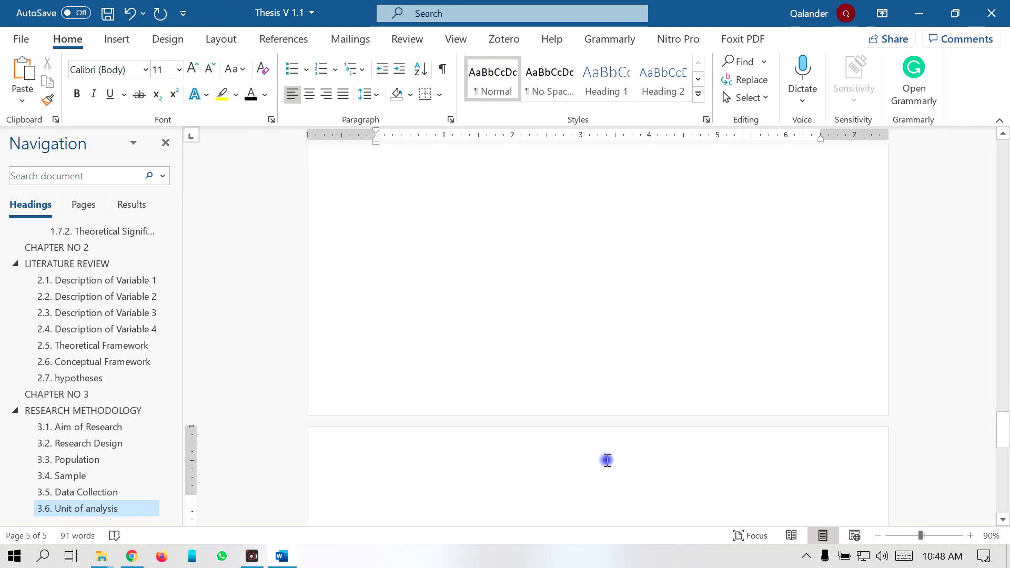
{"action": "type", "text": "CH"}
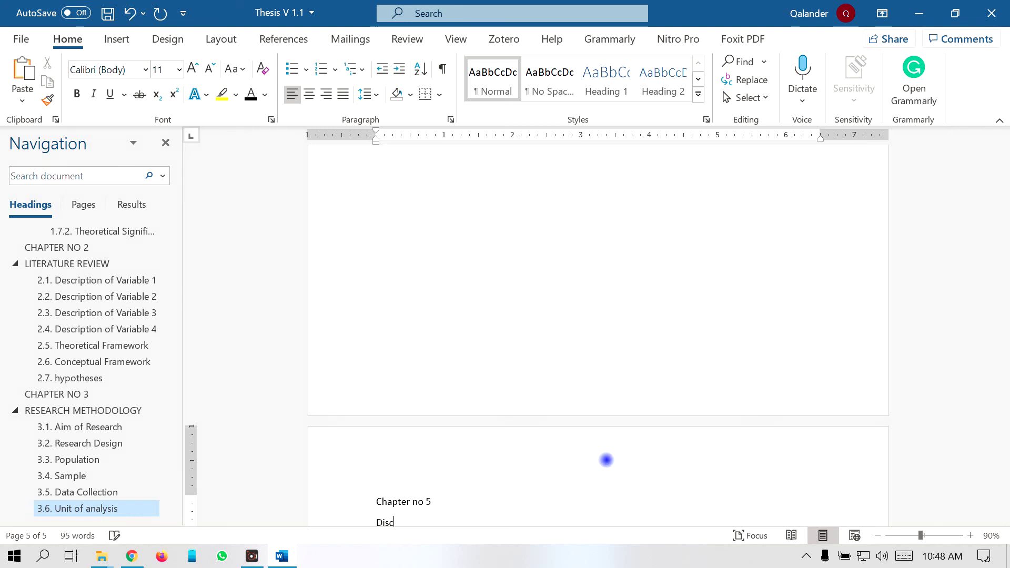
{"action": "type", "text": "ssion and conclusion"}
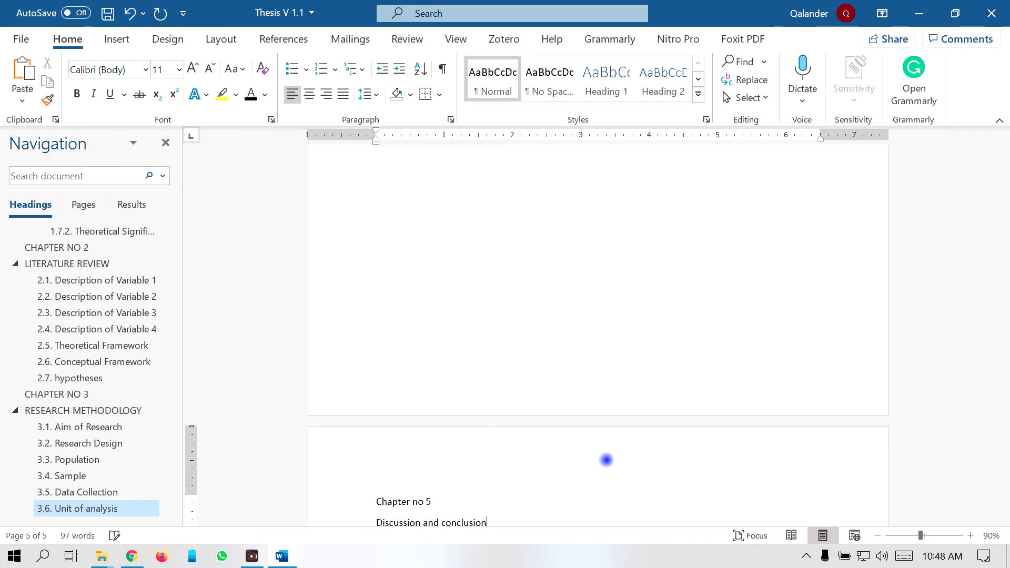
{"action": "key", "text": "Return"}
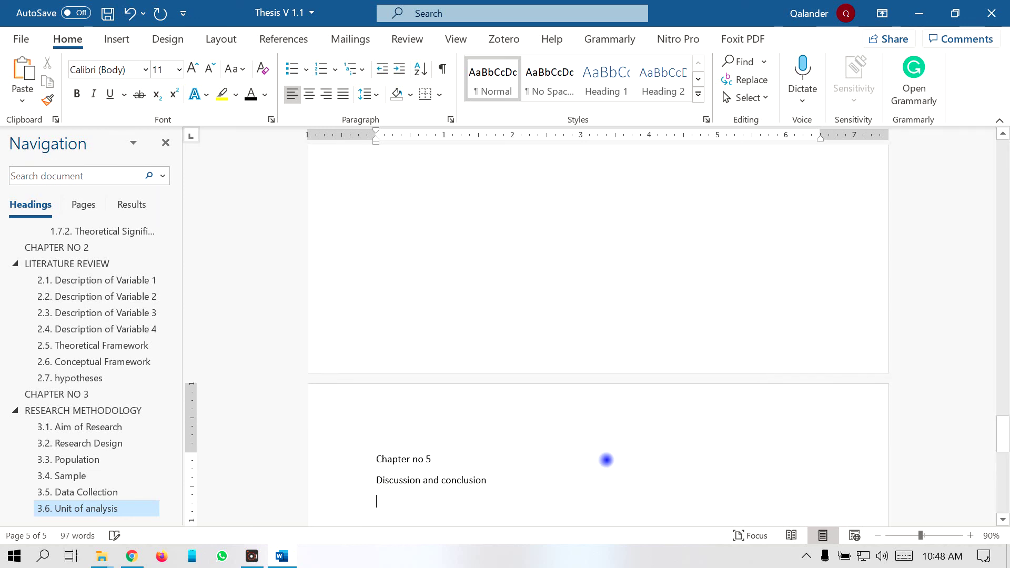
{"action": "key", "text": "ctrl+Return"}
{"action": "type", "text": "References"}
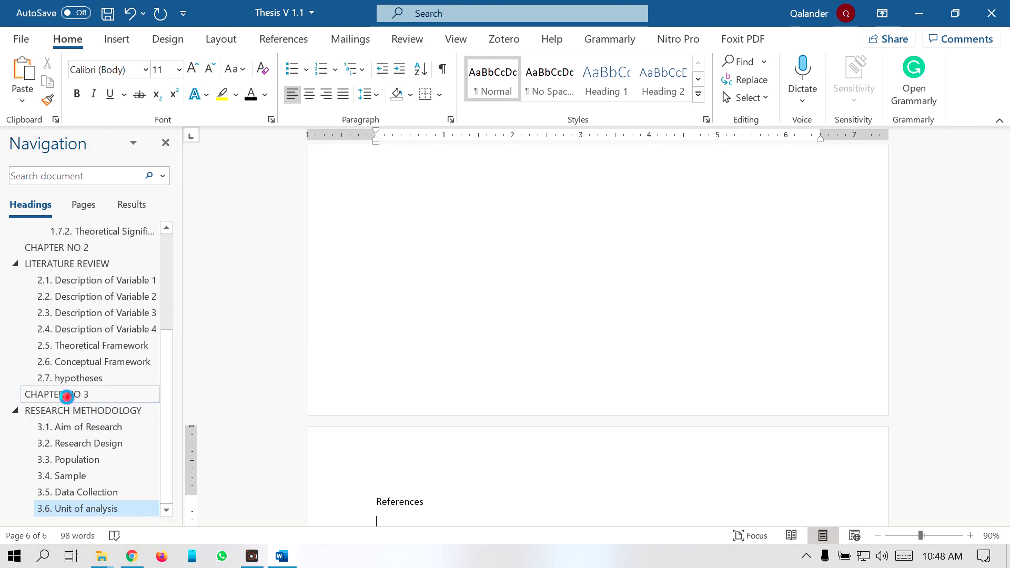
Copy the CHAPTER NO 3 heading's formatting to the "Chapter No 4" and "Data Analysis" lines and convert both to uppercase
{"action": "left_click", "coordinate": [65, 395]}
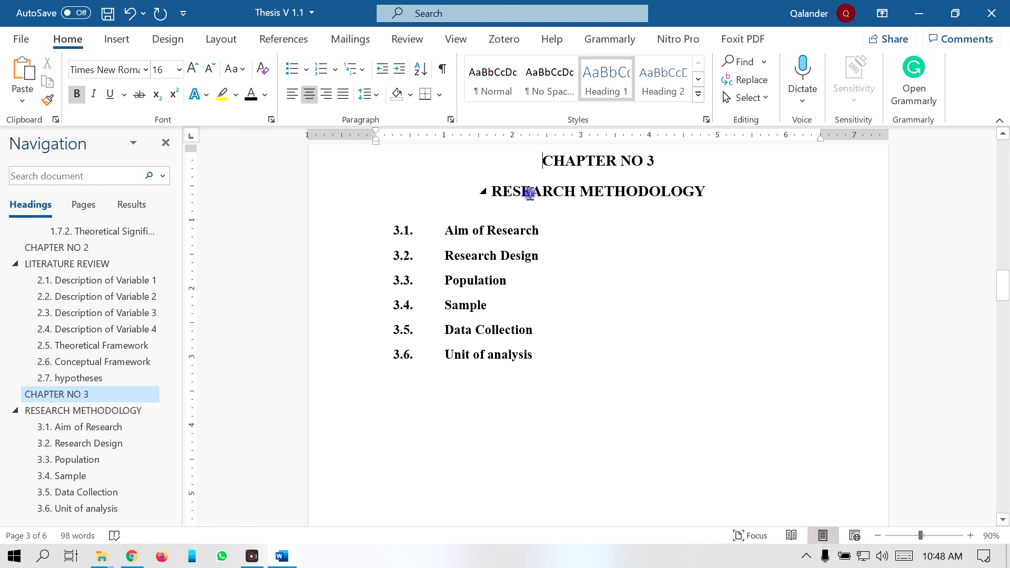
{"action": "left_click", "coordinate": [47, 102]}
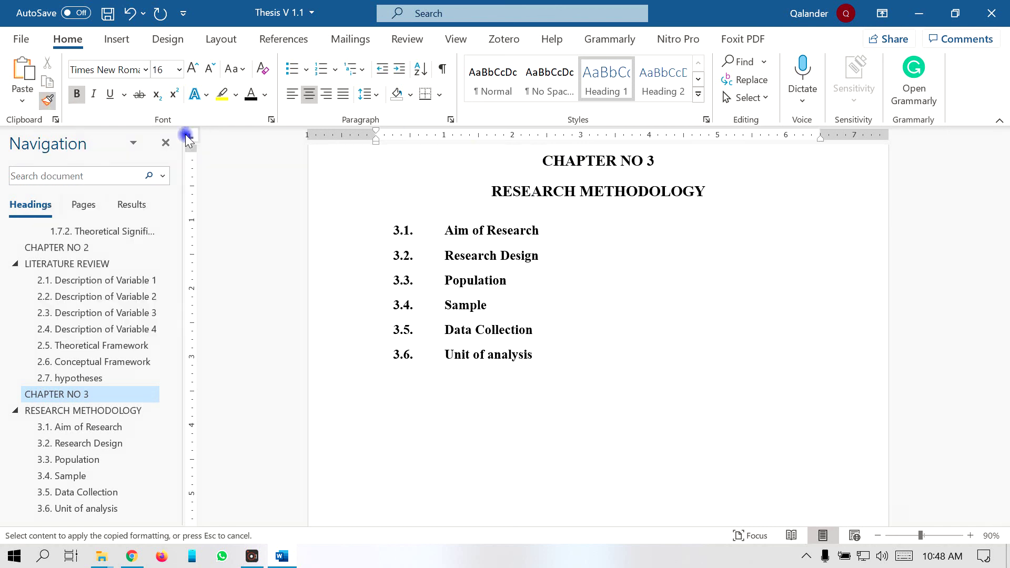
{"action": "scroll", "coordinate": [583, 305], "scroll_direction": "down", "scroll_amount": 1}
{"action": "scroll", "coordinate": [582, 303], "scroll_direction": "down", "scroll_amount": 5}
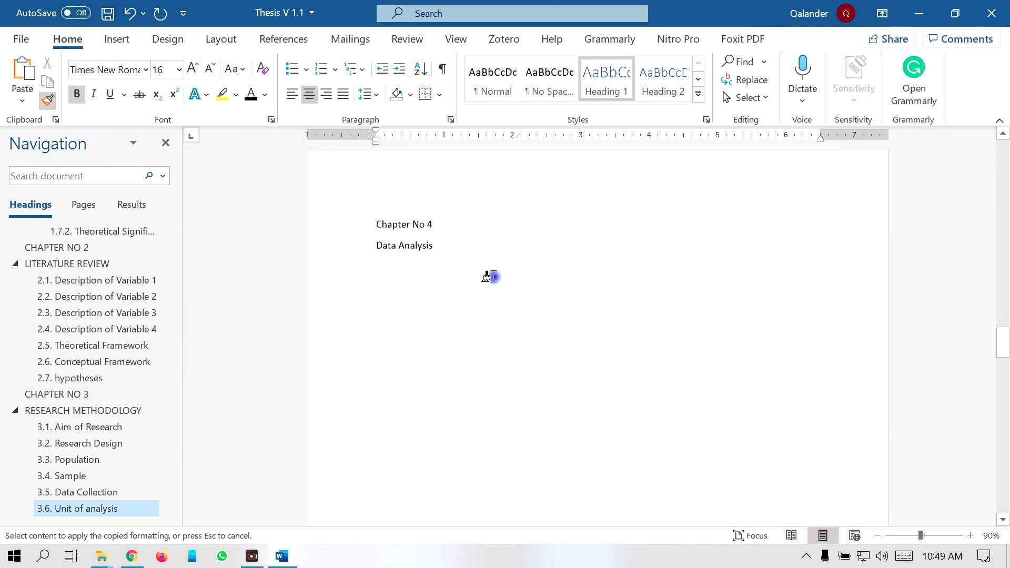
{"action": "mouse_move", "coordinate": [373, 232]}
{"action": "left_mouse_down"}
{"action": "mouse_move", "coordinate": [460, 248]}
{"action": "mouse_move", "coordinate": [430, 252]}
{"action": "left_mouse_up"}
{"action": "left_click", "coordinate": [235, 69]}
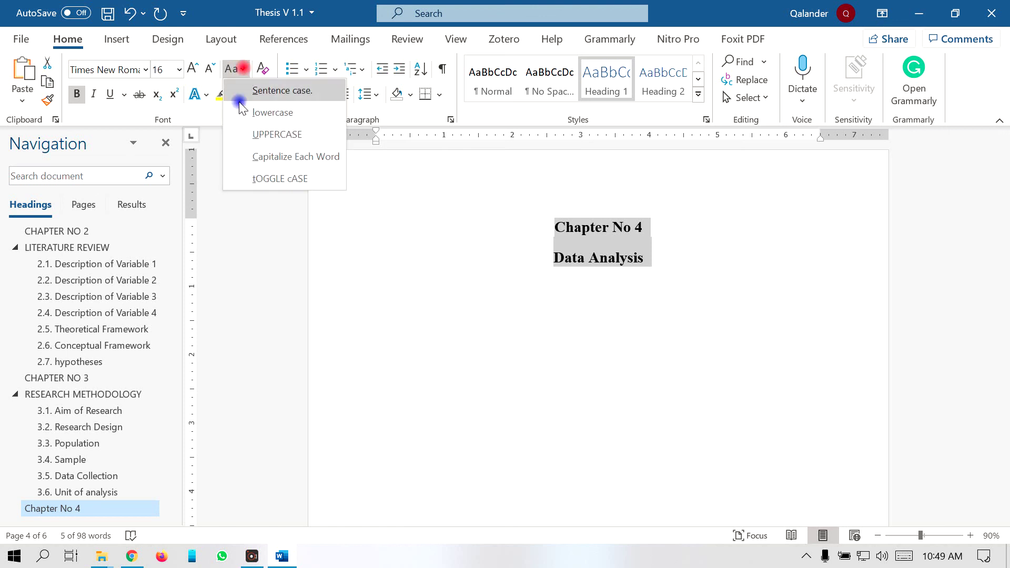
{"action": "left_click", "coordinate": [263, 135]}
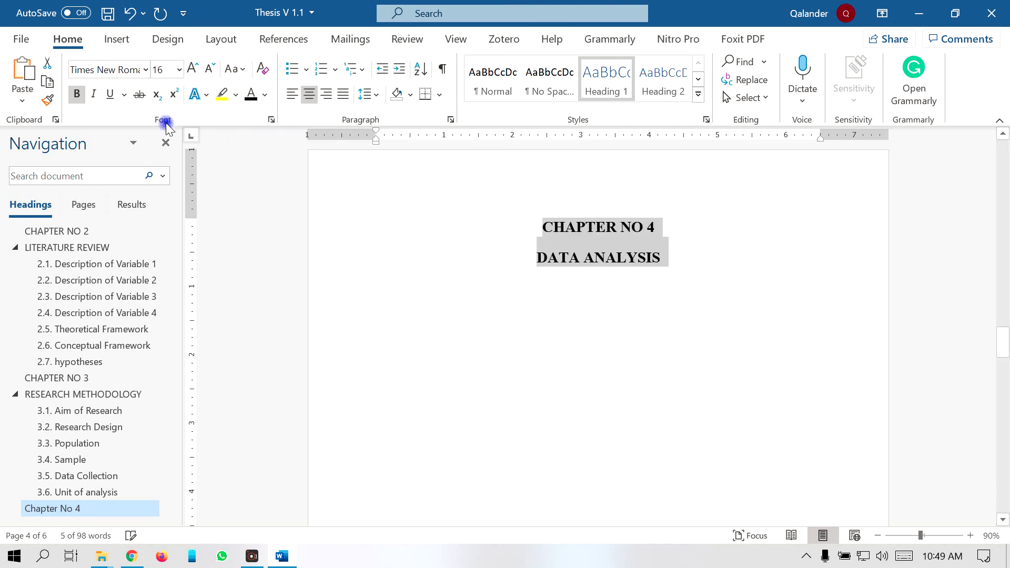
Copy the Chapter 4 heading formatting to the "Chapter no 5" and "Discussion and conclusion" lines and convert both to uppercase
{"action": "left_click", "coordinate": [47, 99]}
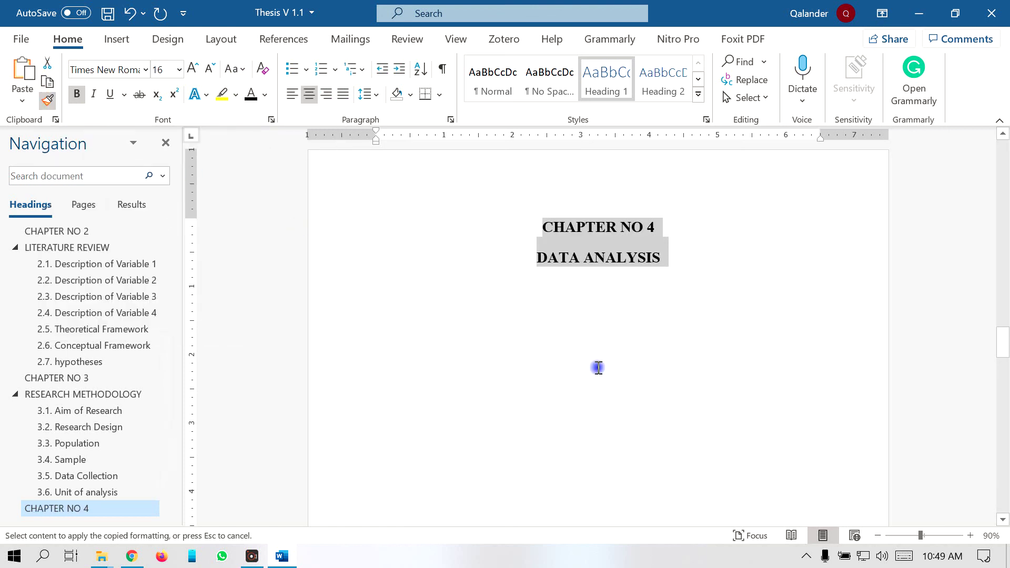
{"action": "scroll", "coordinate": [597, 366], "scroll_direction": "down", "scroll_amount": 8}
{"action": "scroll", "coordinate": [597, 366], "scroll_direction": "down", "scroll_amount": 5}
{"action": "scroll", "coordinate": [451, 286], "scroll_direction": "up", "scroll_amount": 1}
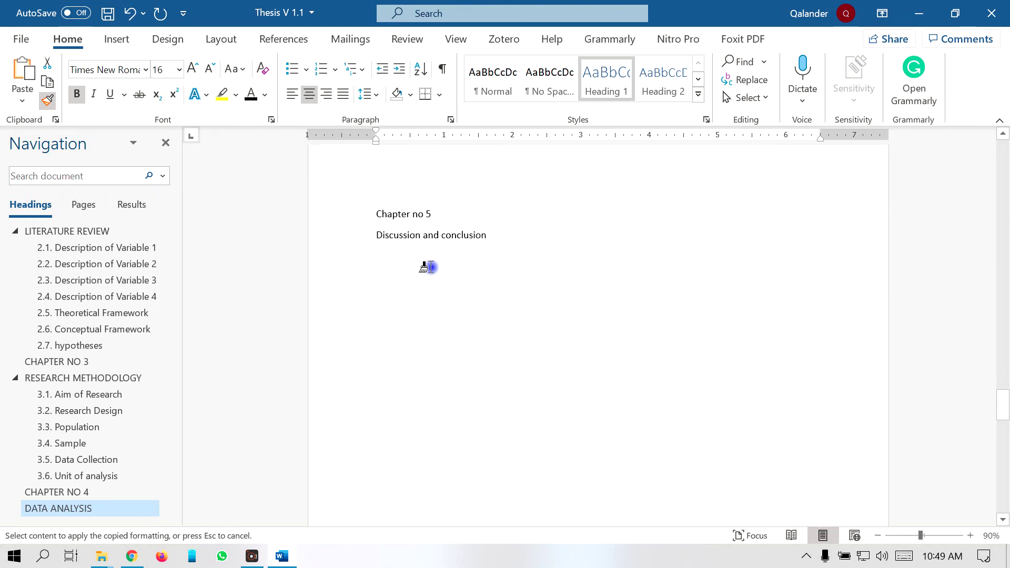
{"action": "left_click_drag", "start_coordinate": [377, 213], "coordinate": [377, 215]}
{"action": "left_click", "coordinate": [521, 240]}
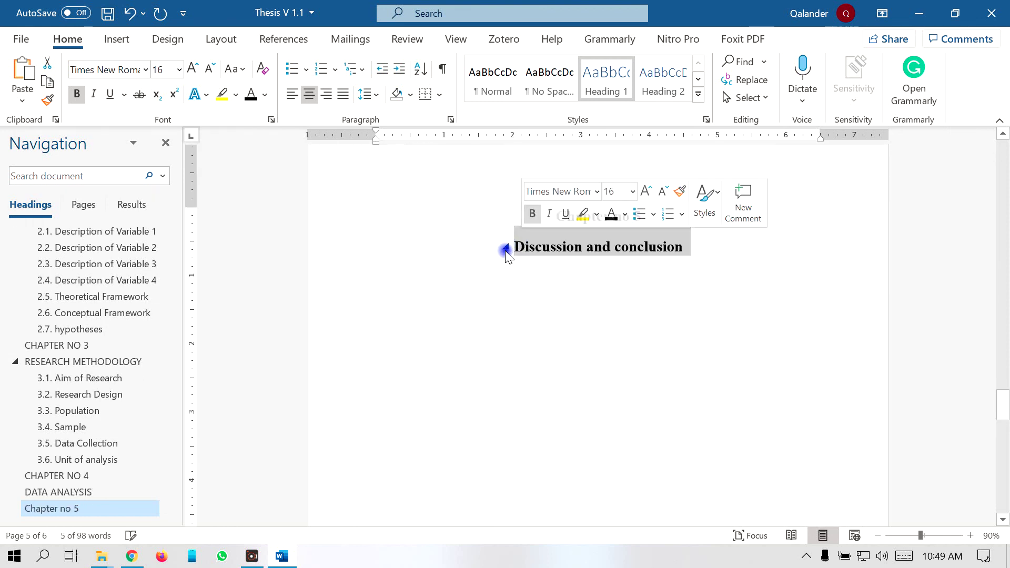
{"action": "left_click", "coordinate": [241, 69]}
{"action": "left_click", "coordinate": [263, 137]}
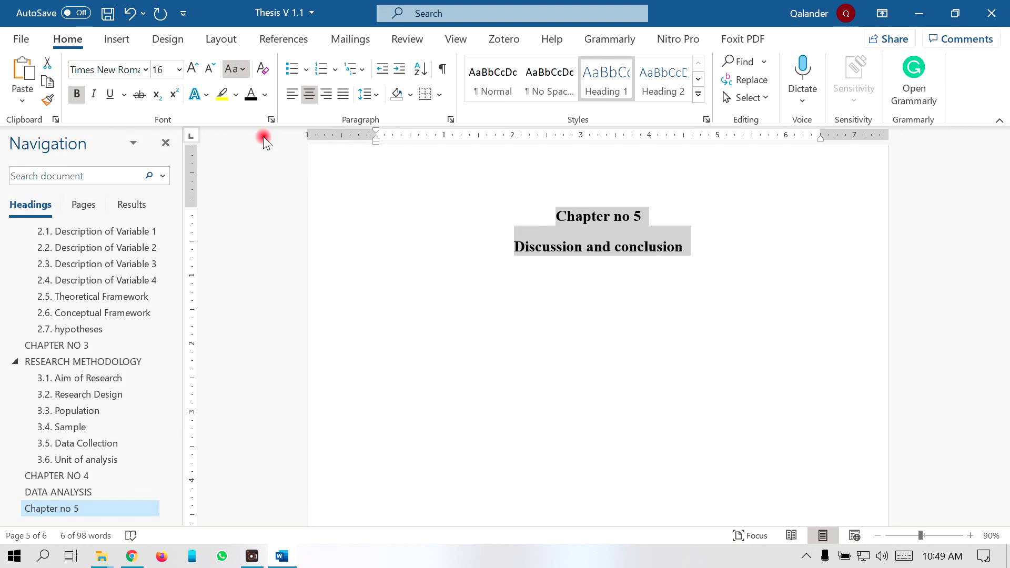
Copy the Chapter 5 heading formatting to the "References" line and convert it to uppercase
{"action": "left_click", "coordinate": [49, 99]}
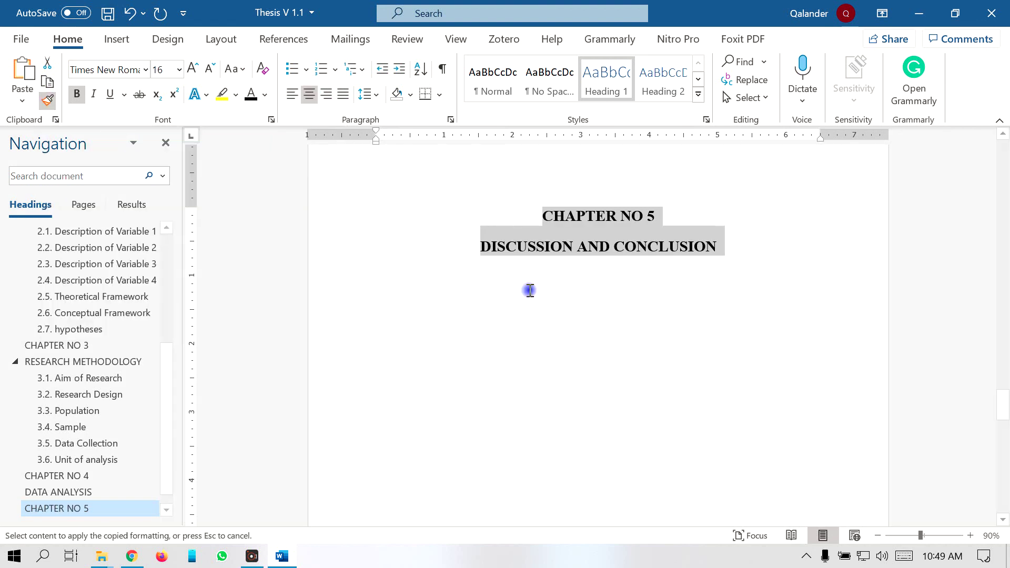
{"action": "scroll", "coordinate": [482, 274], "scroll_direction": "down", "scroll_amount": 7}
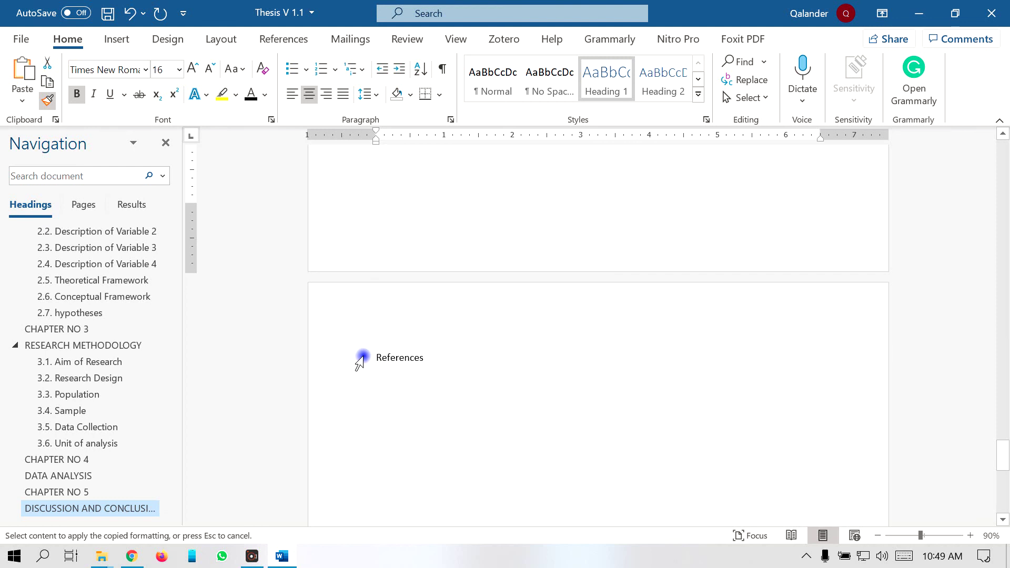
{"action": "left_click", "coordinate": [361, 359]}
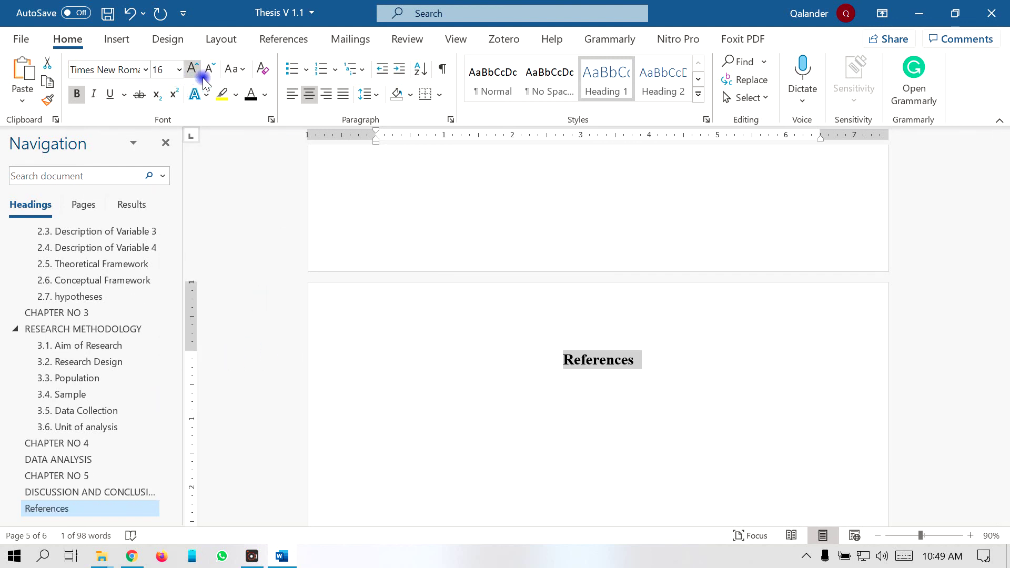
{"action": "left_click", "coordinate": [235, 69]}
{"action": "left_click", "coordinate": [274, 135]}
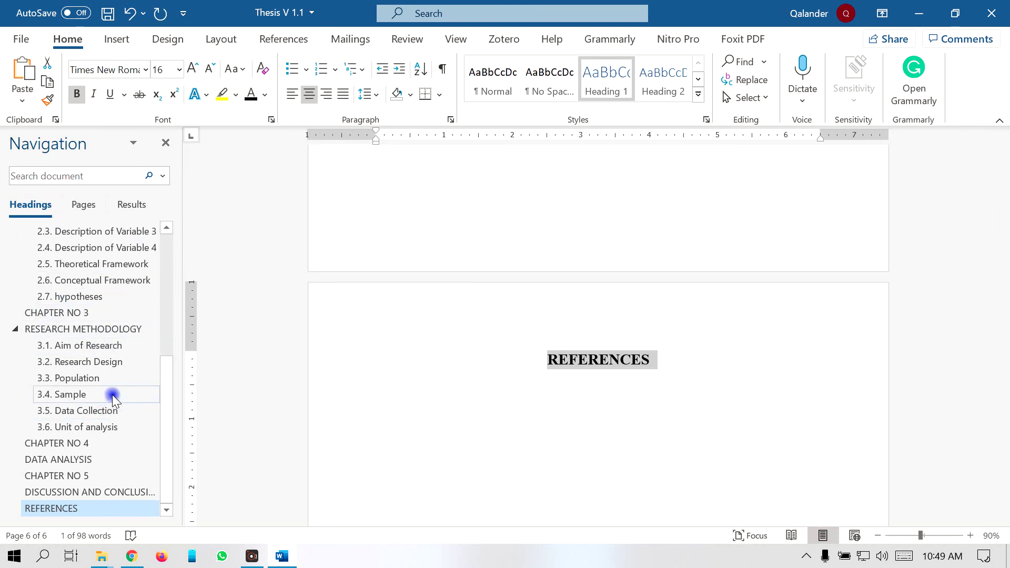
Insert a page break before the CHAPTER NO 1 heading to leave a blank page at the start of the document
{"action": "scroll", "coordinate": [116, 355], "scroll_direction": "up", "scroll_amount": 5}
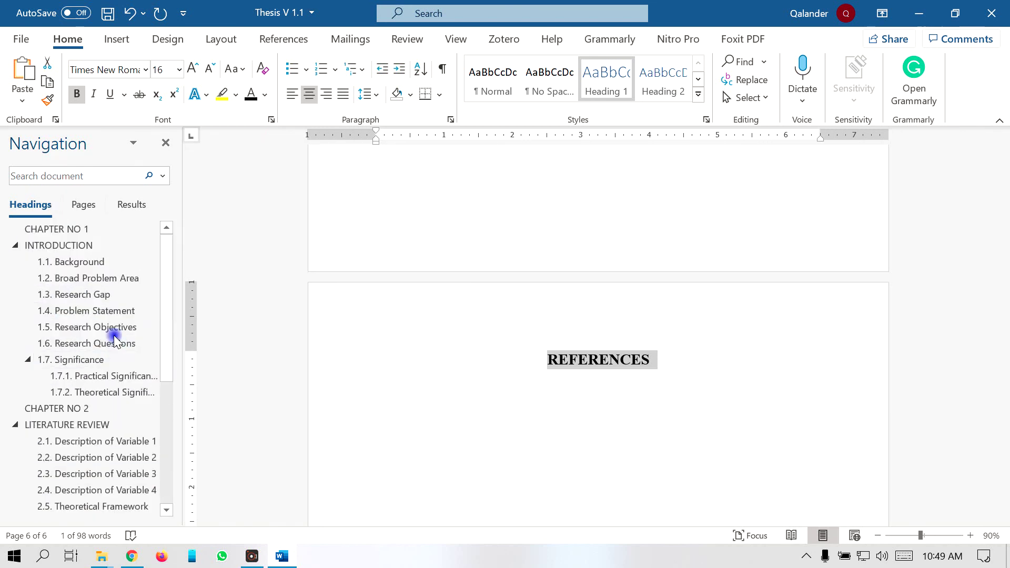
{"action": "scroll", "coordinate": [81, 336], "scroll_direction": "down", "scroll_amount": 5}
{"action": "scroll", "coordinate": [84, 335], "scroll_direction": "up", "scroll_amount": 5}
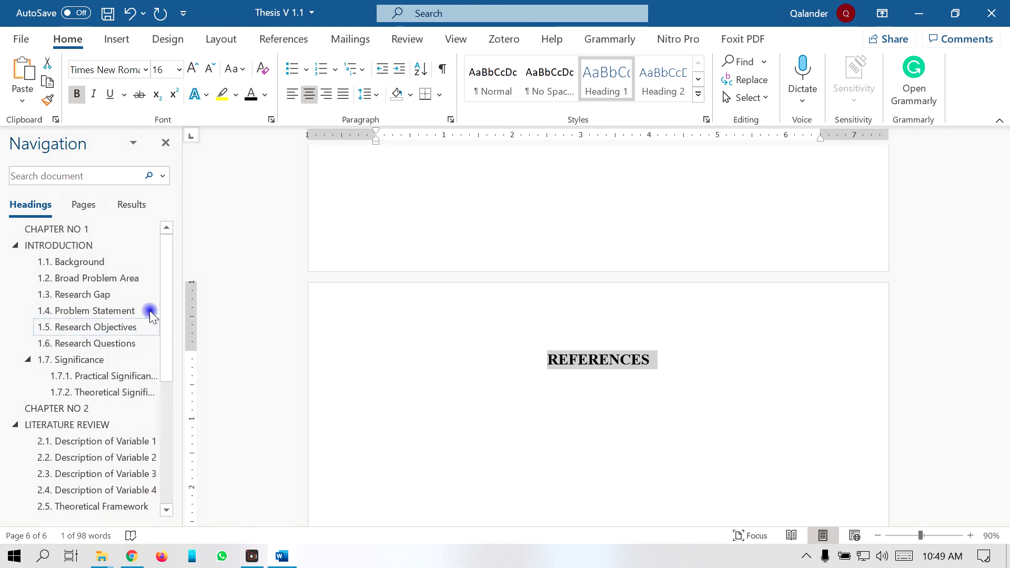
{"action": "scroll", "coordinate": [773, 413], "scroll_direction": "up", "scroll_amount": 15}
{"action": "scroll", "coordinate": [780, 411], "scroll_direction": "up", "scroll_amount": 20}
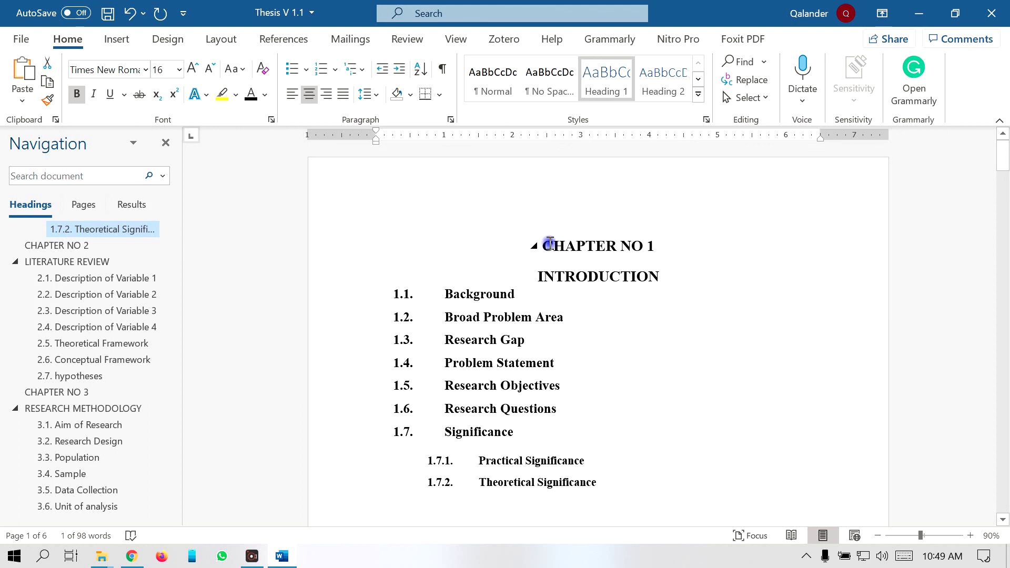
{"action": "left_click", "coordinate": [543, 244]}
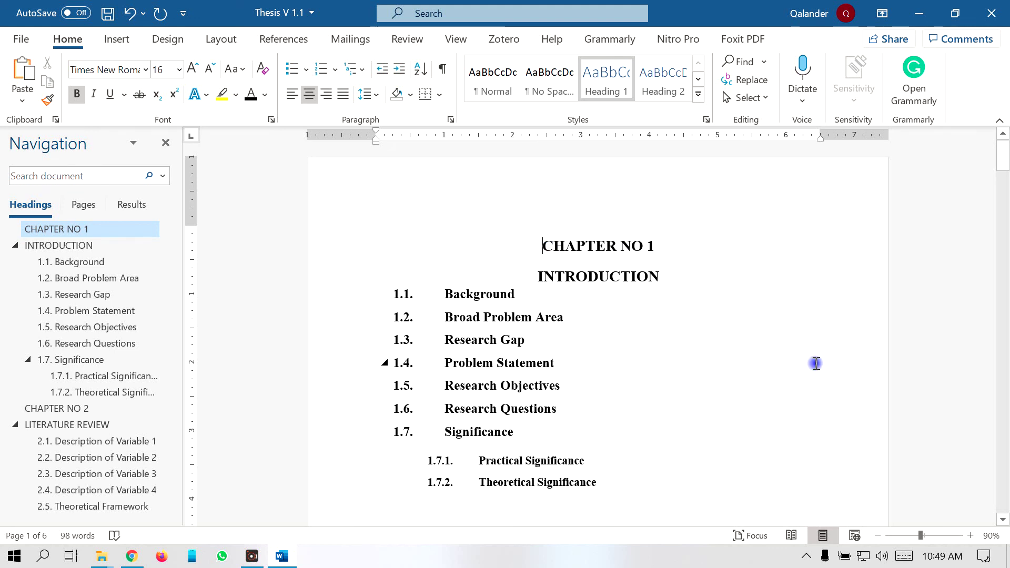
{"action": "key", "text": "ctrl+Return"}
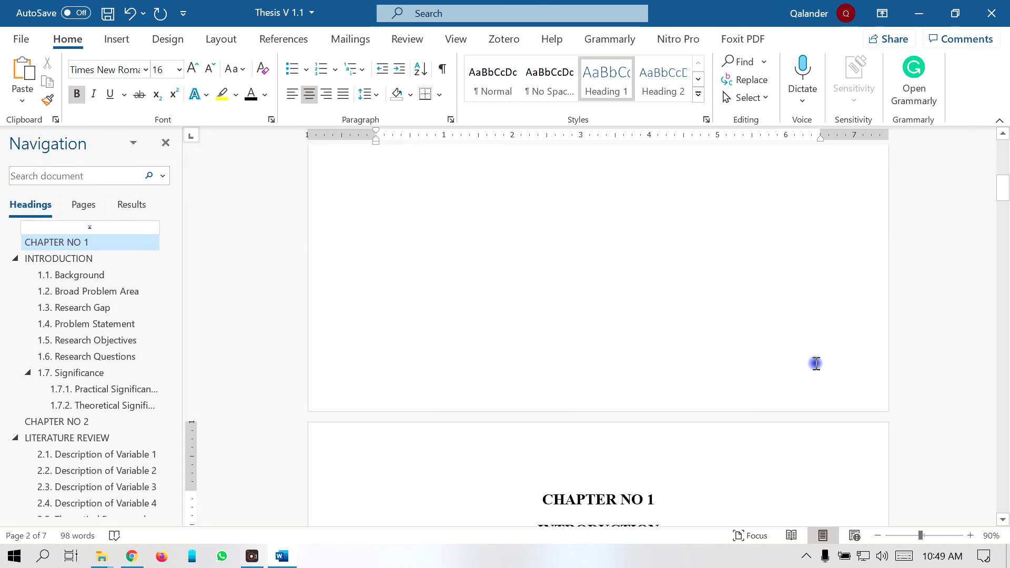
Insert the Automatic Table 2 table of contents at the start of the document and start CHAPTER NO 1 on a new page
{"action": "left_click", "coordinate": [586, 230]}
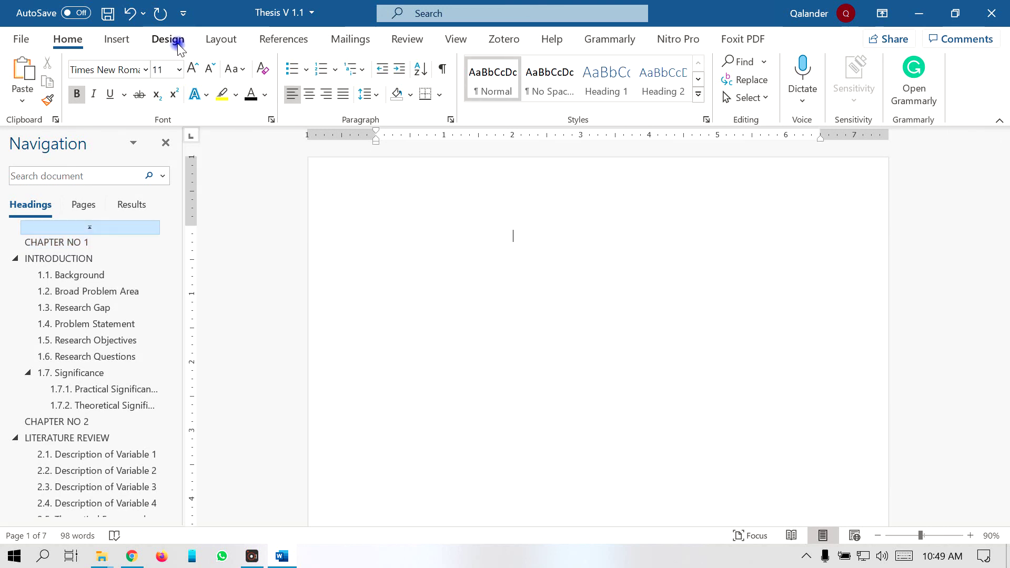
{"action": "left_click", "coordinate": [283, 39]}
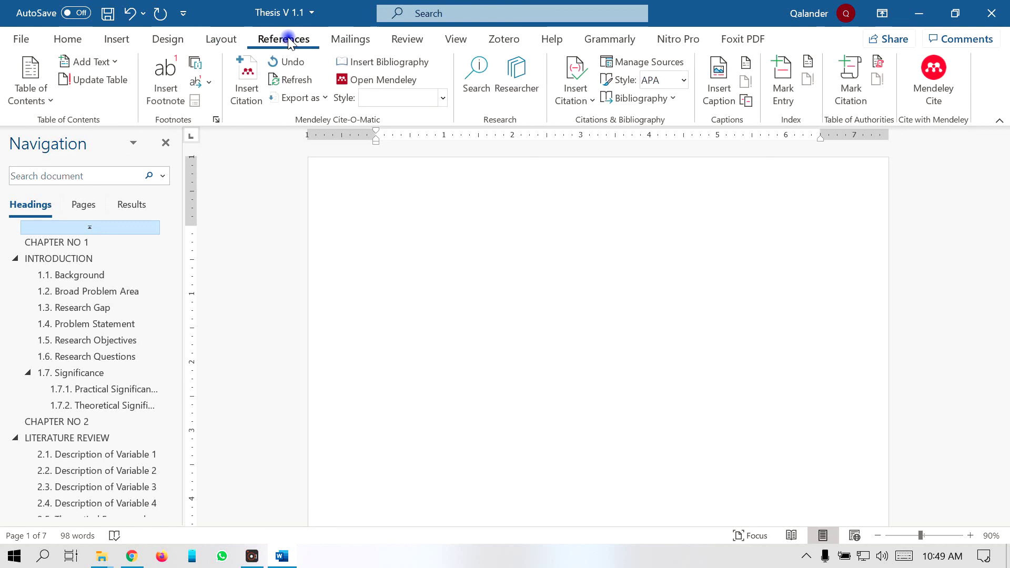
{"action": "left_click", "coordinate": [49, 101]}
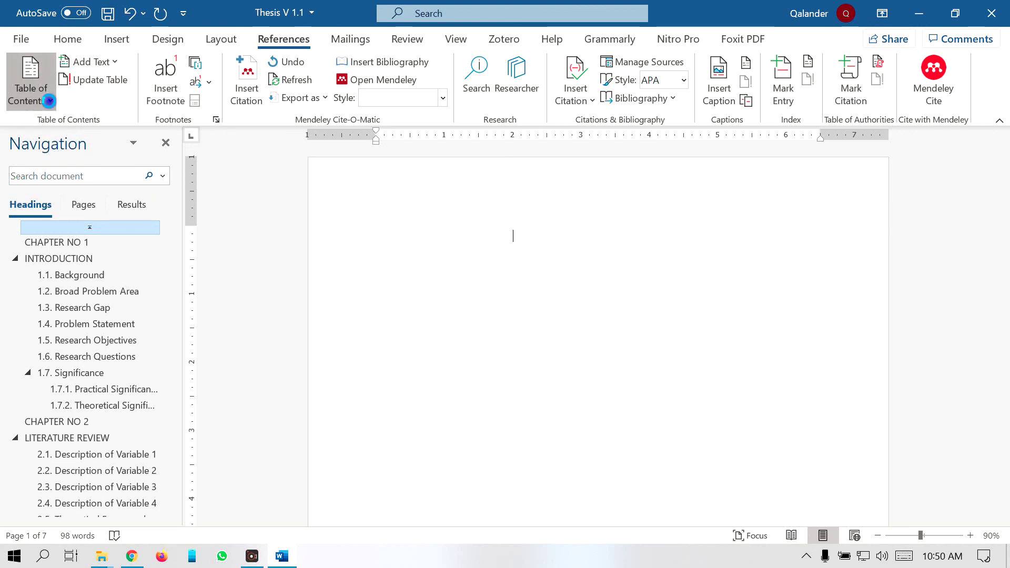
{"action": "left_click", "coordinate": [89, 319]}
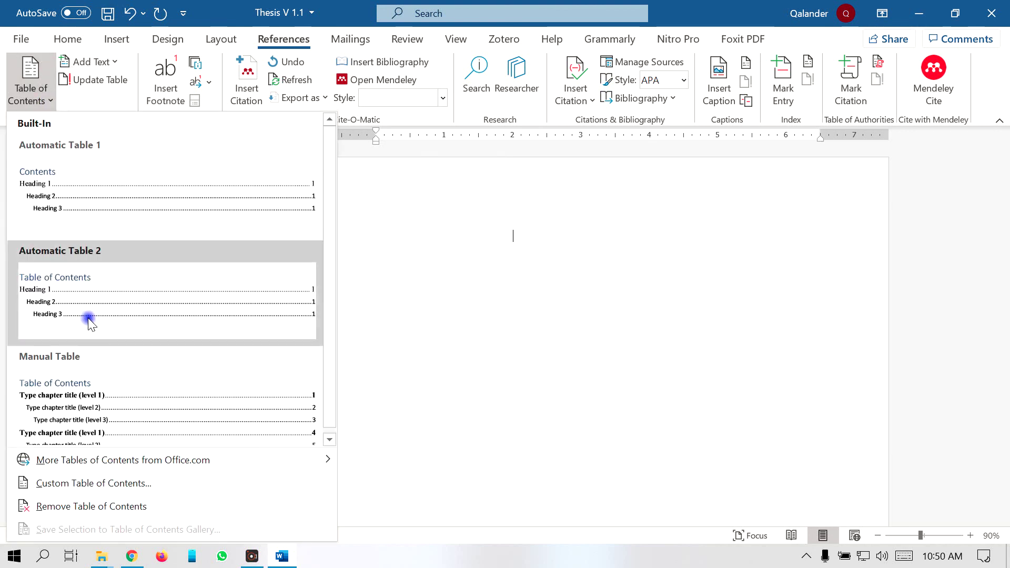
{"action": "left_click", "coordinate": [88, 319]}
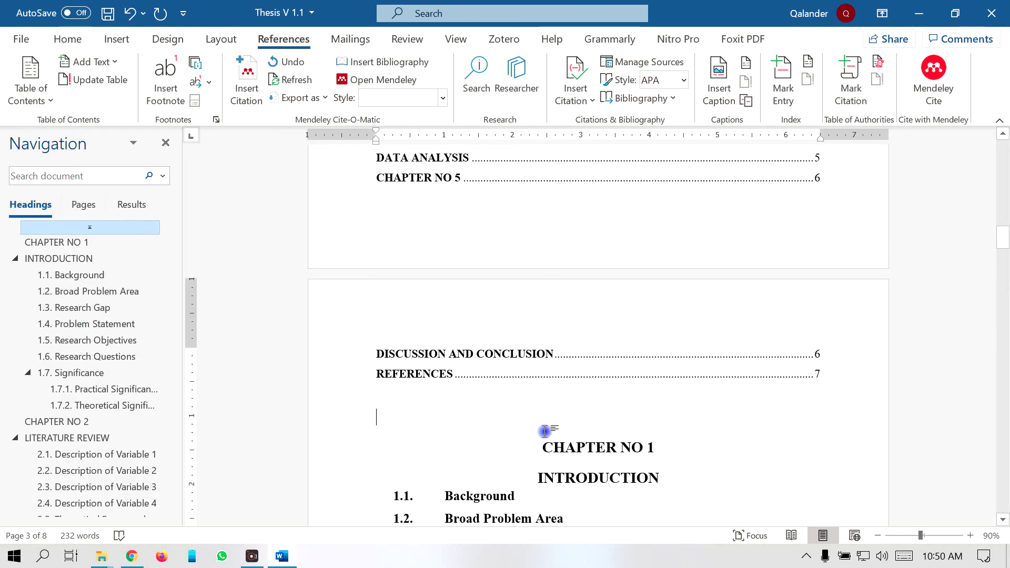
{"action": "left_click", "coordinate": [544, 448]}
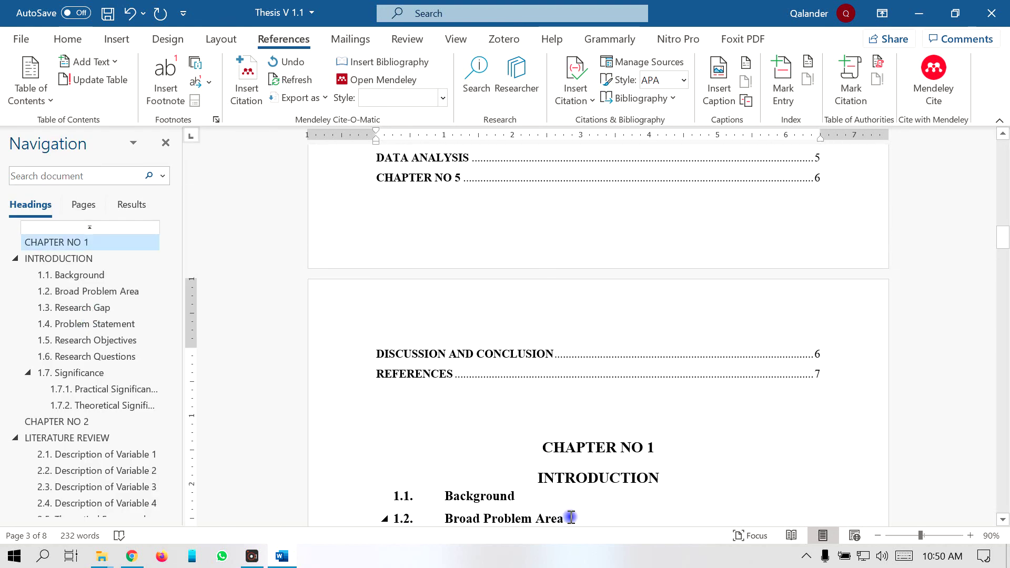
{"action": "scroll", "coordinate": [564, 492], "scroll_direction": "up", "scroll_amount": 4}
Format the "Table of Contents" title in bold, black Times New Roman and convert it to uppercase
{"action": "left_click", "coordinate": [447, 308]}
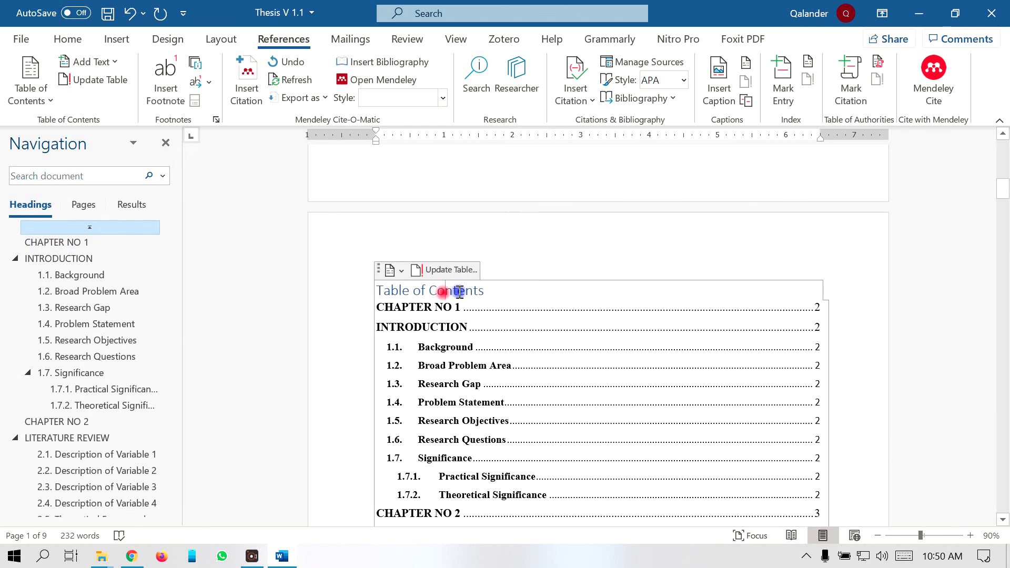
{"action": "left_click_drag", "start_coordinate": [492, 290], "coordinate": [386, 290]}
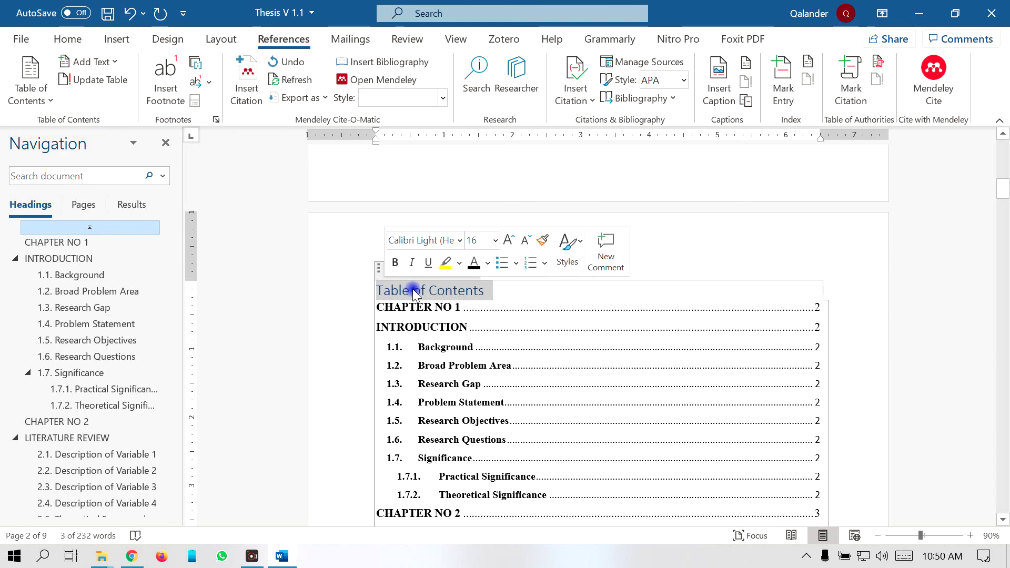
{"action": "left_click", "coordinate": [68, 39]}
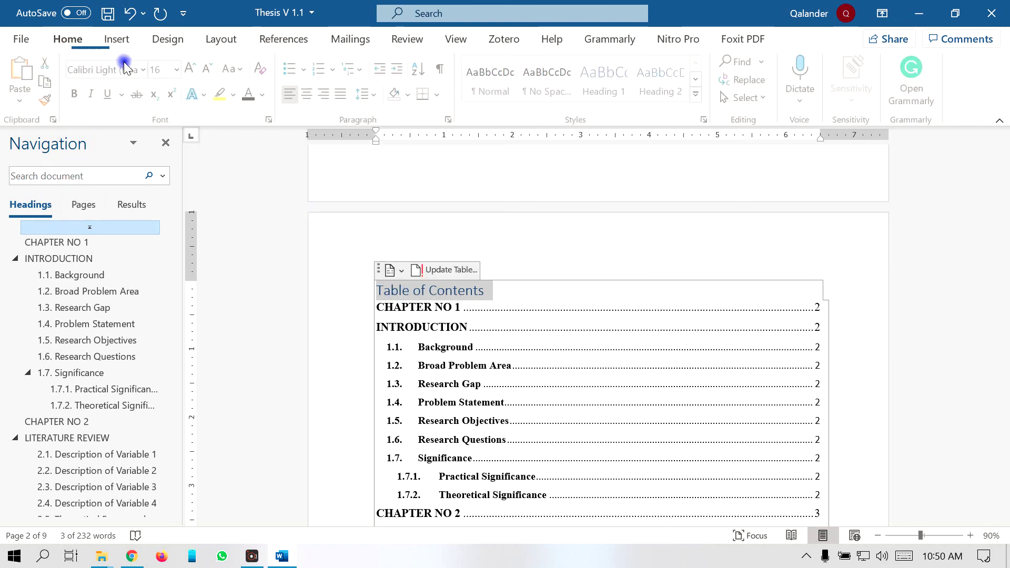
{"action": "left_click", "coordinate": [146, 69]}
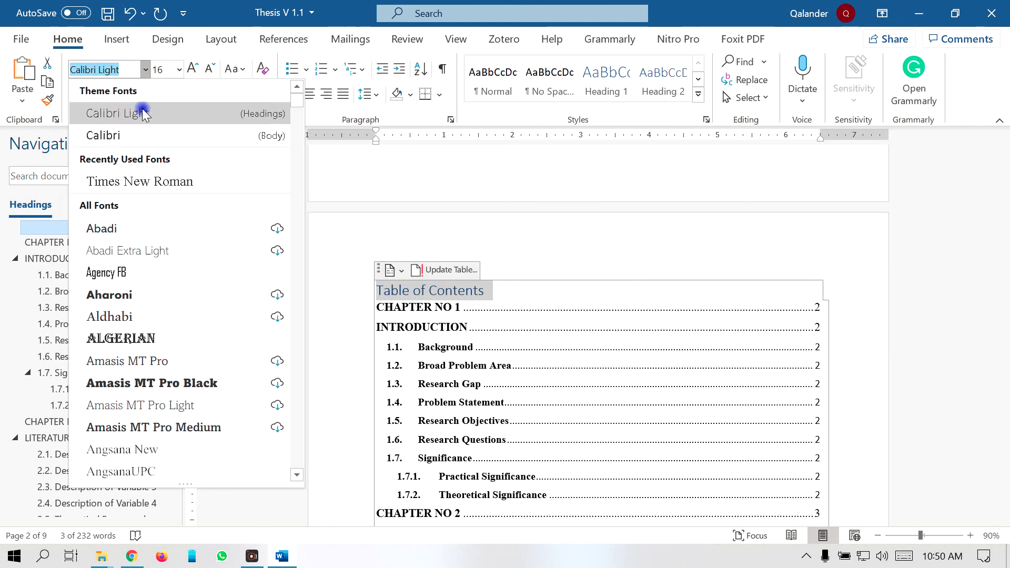
{"action": "left_click", "coordinate": [148, 162]}
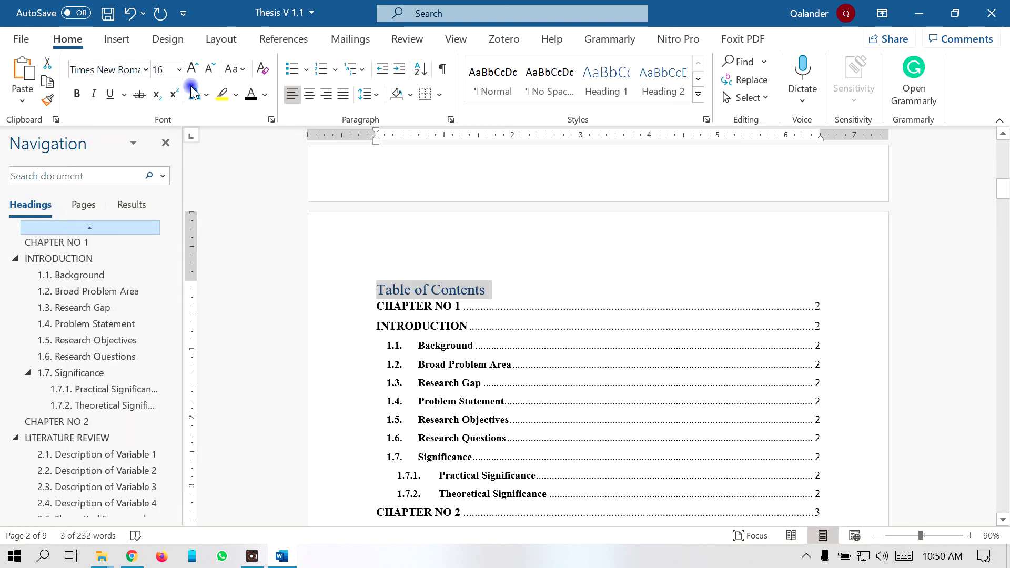
{"action": "left_click", "coordinate": [78, 93]}
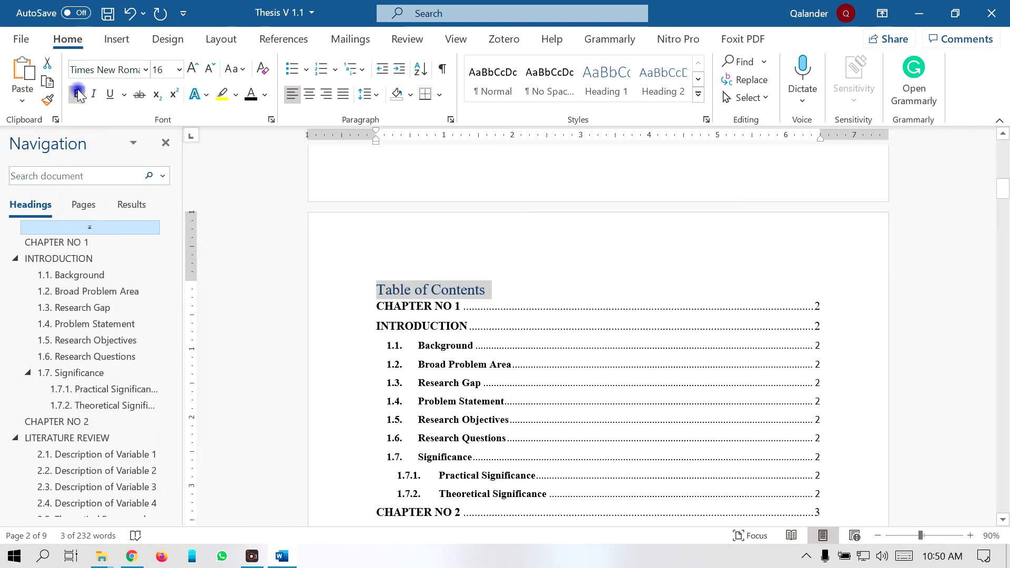
{"action": "left_click", "coordinate": [251, 95]}
{"action": "left_click", "coordinate": [242, 70]}
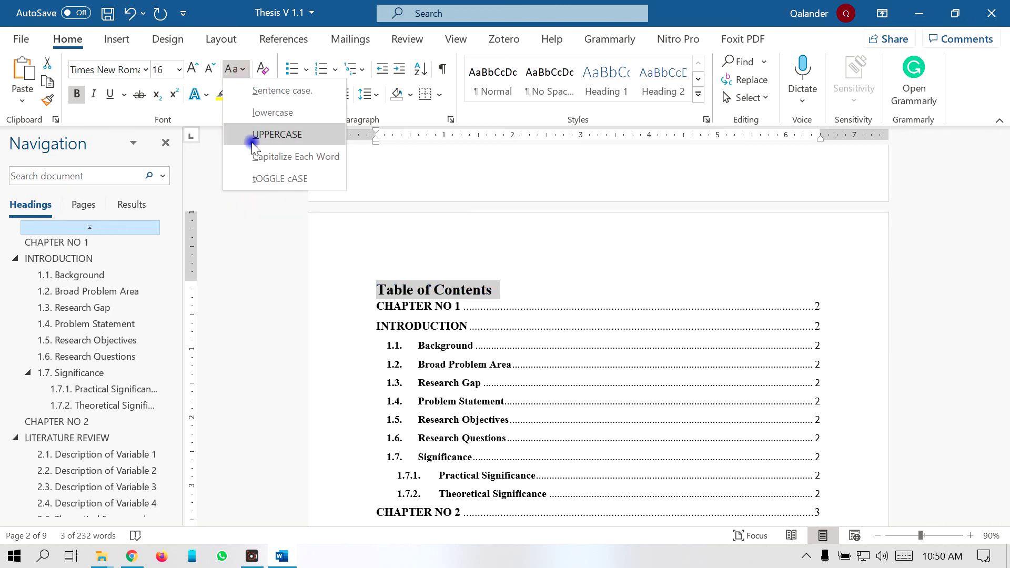
{"action": "left_click", "coordinate": [270, 137]}
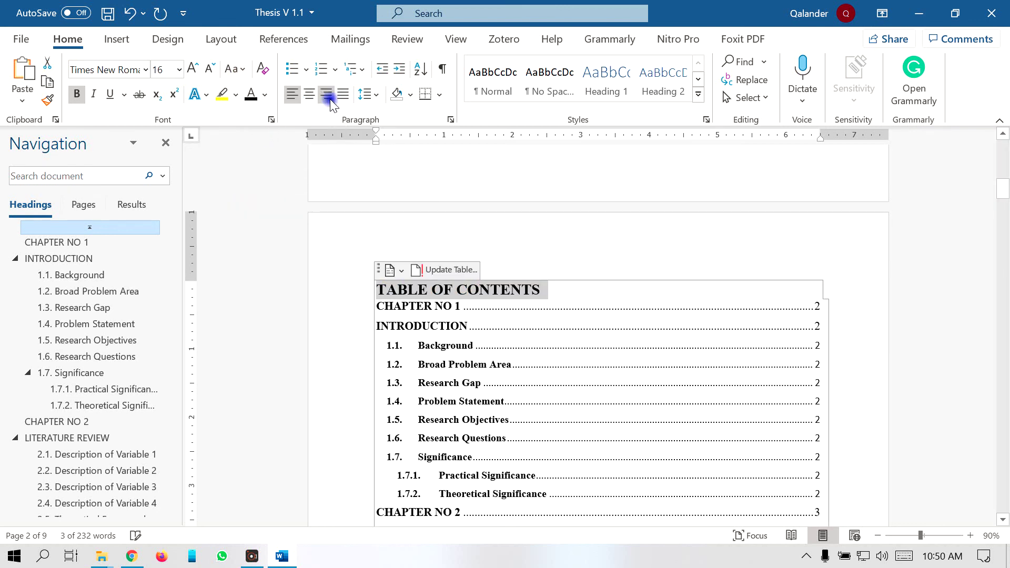
Center the TABLE OF CONTENTS title and set its line spacing to 1.5
{"action": "left_click", "coordinate": [310, 93]}
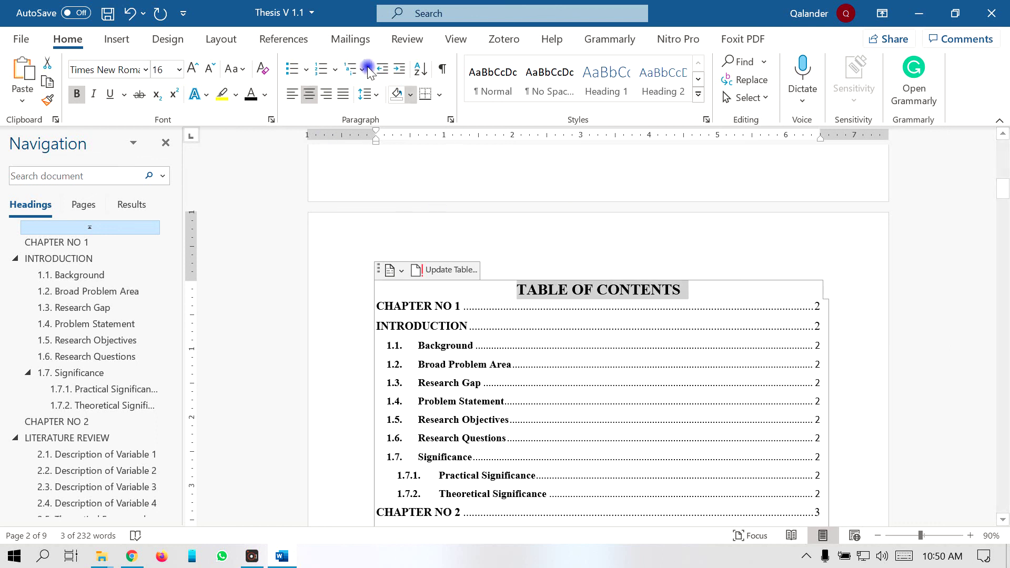
{"action": "left_click", "coordinate": [373, 95]}
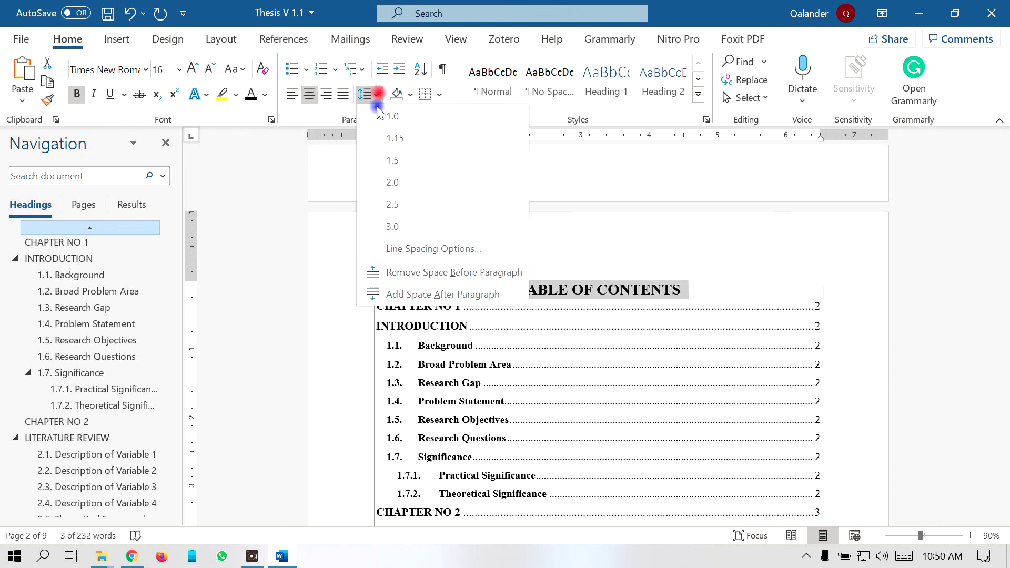
{"action": "left_click", "coordinate": [392, 160]}
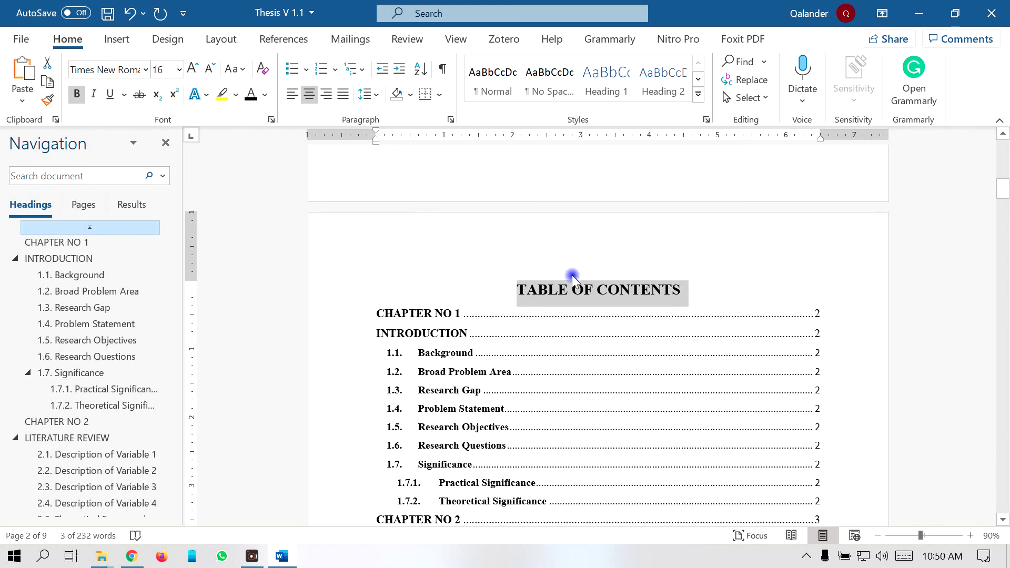
Set the line spacing of the whole table of contents, title included, to 1.5 and save the document
{"action": "left_click", "coordinate": [671, 296]}
{"action": "left_click_drag", "start_coordinate": [516, 289], "coordinate": [451, 154]}
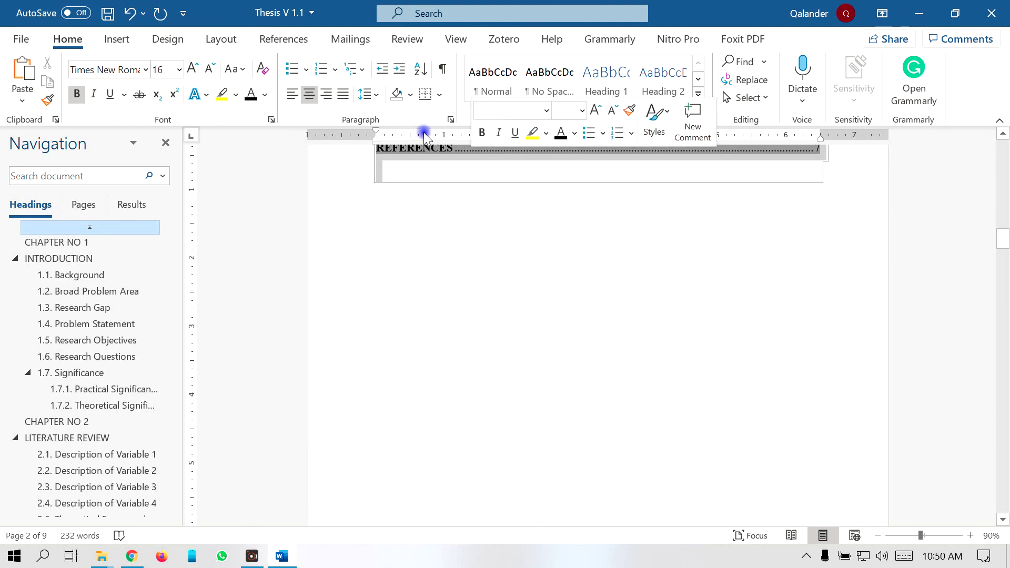
{"action": "left_click", "coordinate": [367, 94]}
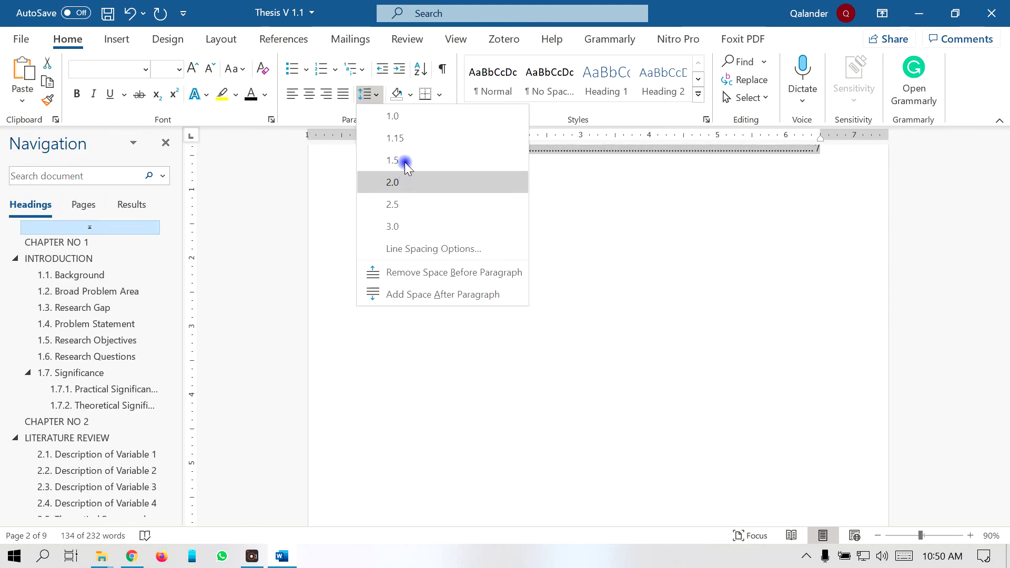
{"action": "left_click", "coordinate": [405, 163]}
{"action": "scroll", "coordinate": [703, 343], "scroll_direction": "up", "scroll_amount": 6}
{"action": "scroll", "coordinate": [703, 343], "scroll_direction": "up", "scroll_amount": 12}
{"action": "left_click", "coordinate": [108, 14]}
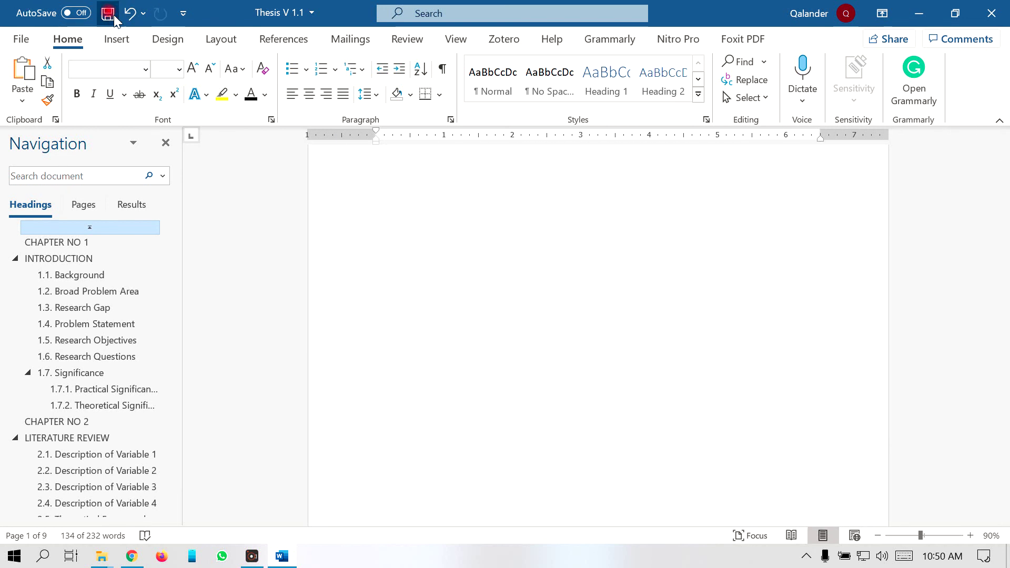
{"action": "scroll", "coordinate": [618, 320], "scroll_direction": "down", "scroll_amount": 10}
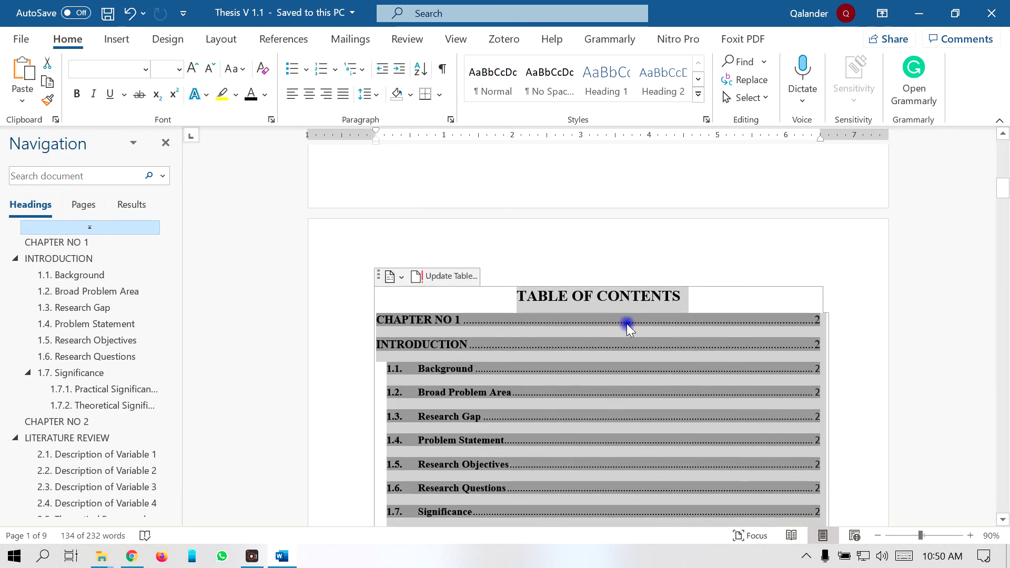
{"action": "scroll", "coordinate": [851, 309], "scroll_direction": "down", "scroll_amount": 3}
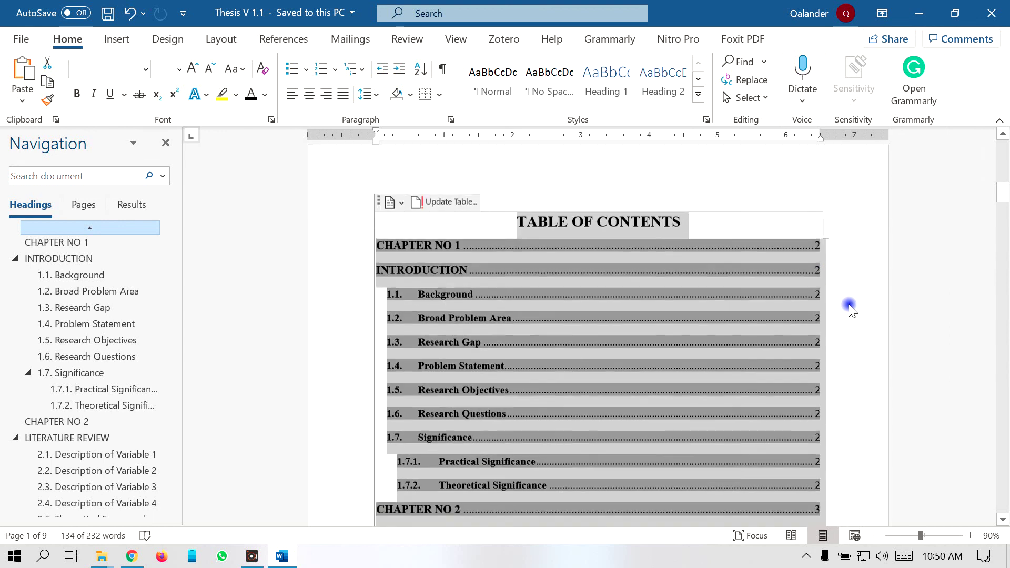